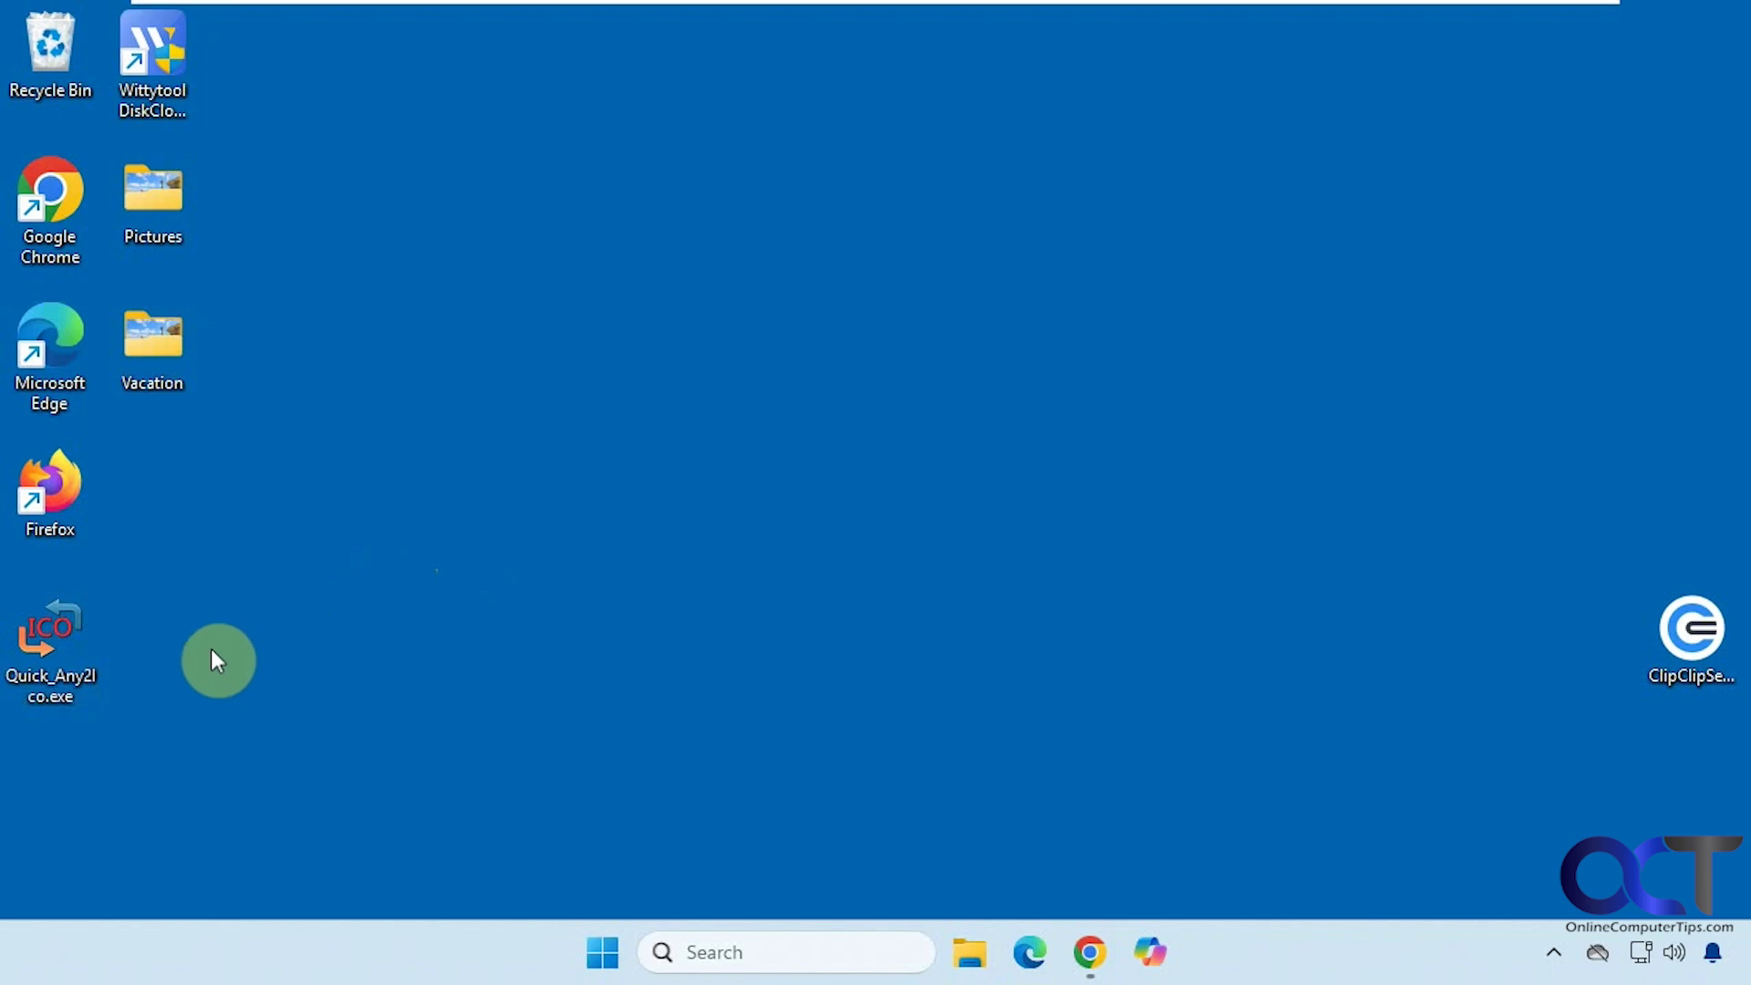
{"action": "double_click", "coordinate": [71, 667]}
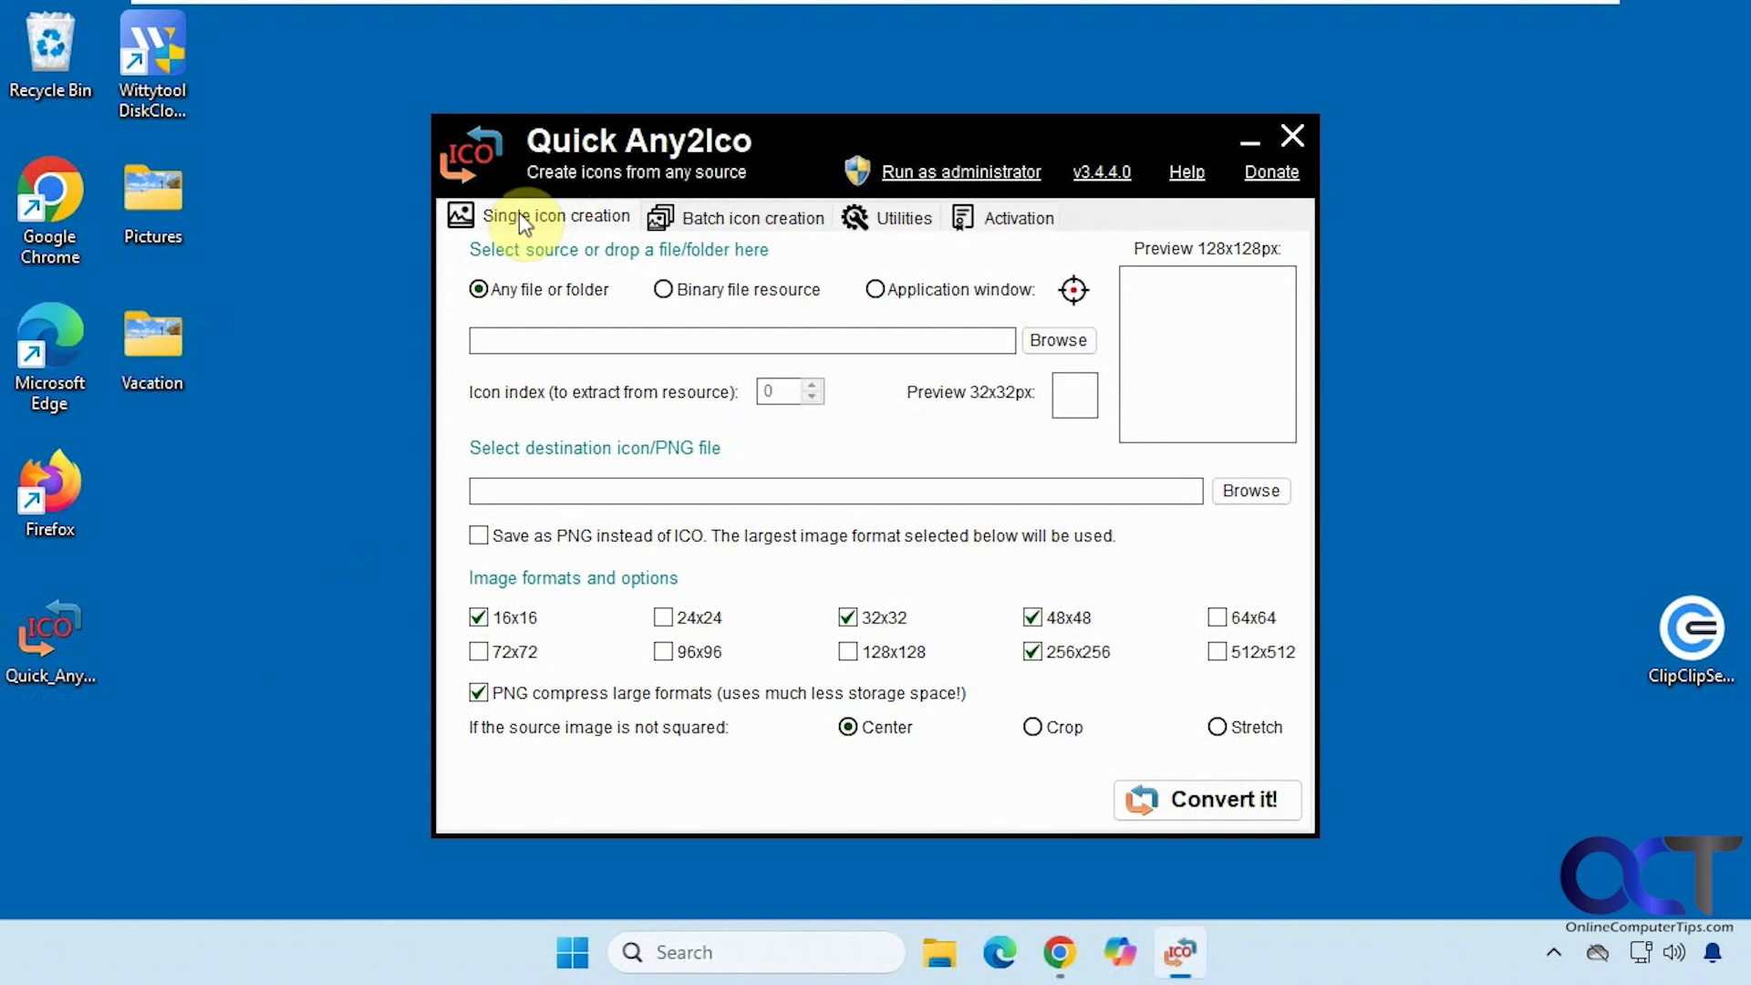
{"action": "left_click", "coordinate": [711, 217]}
{"action": "left_click", "coordinate": [908, 219]}
{"action": "left_click", "coordinate": [998, 215]}
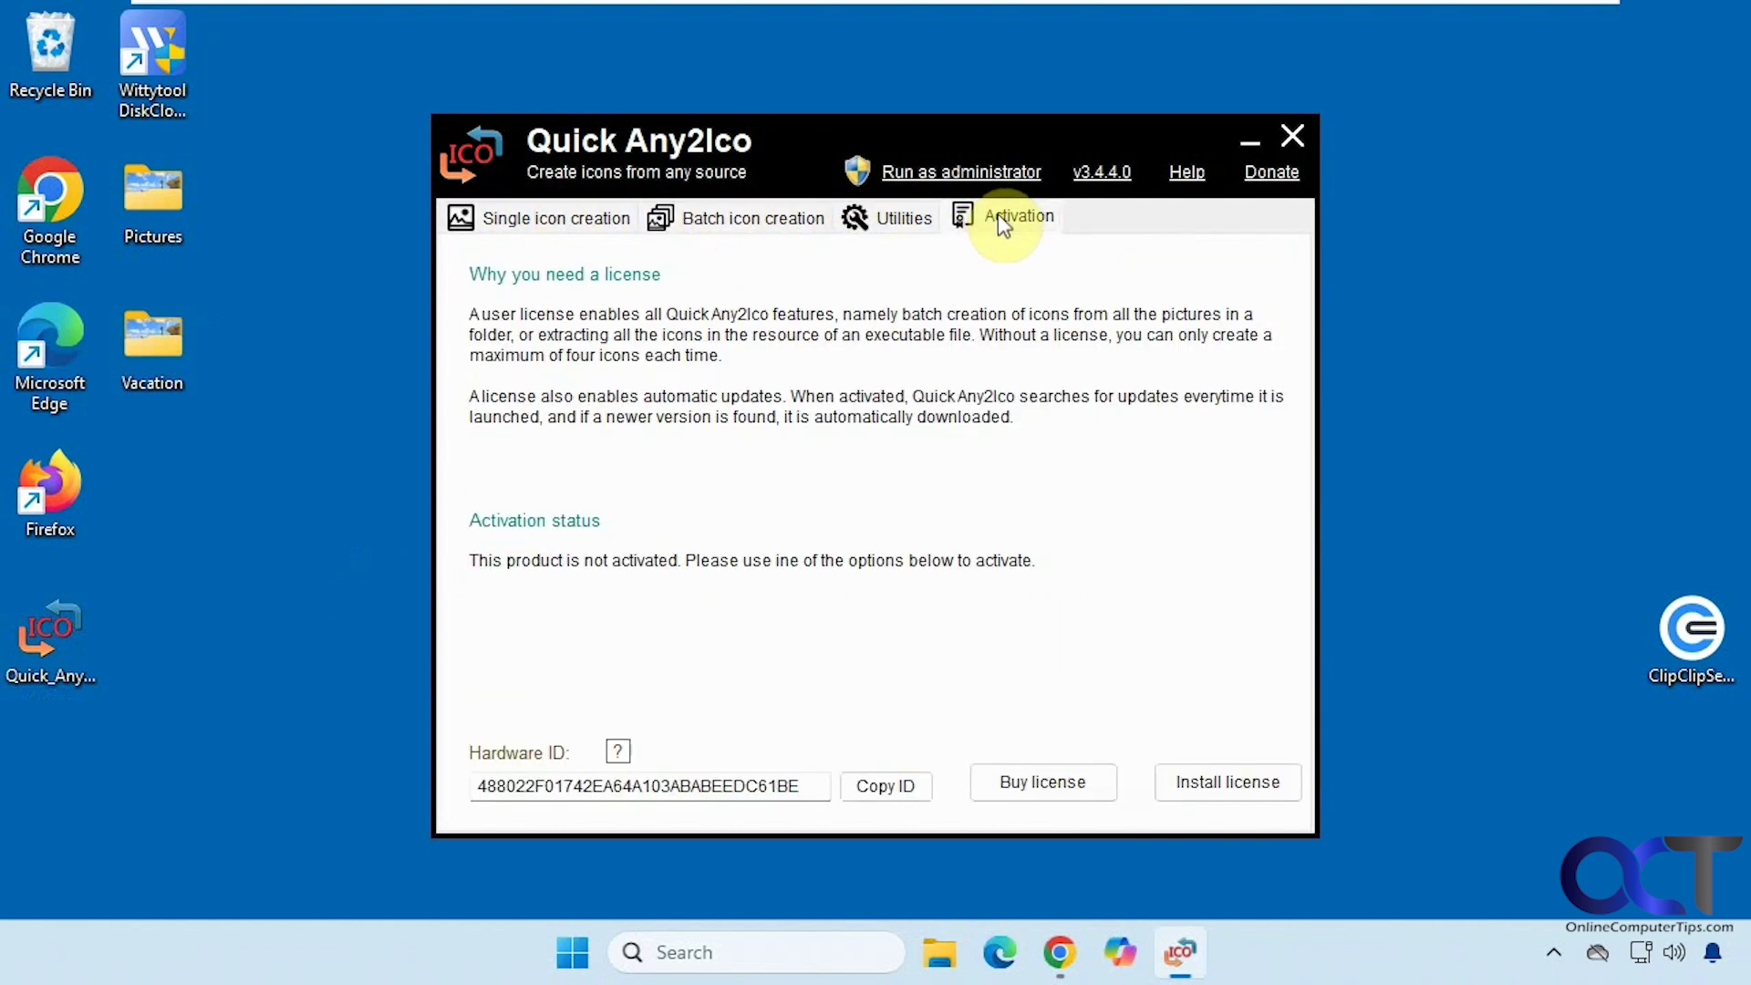
{"action": "left_click", "coordinate": [558, 221]}
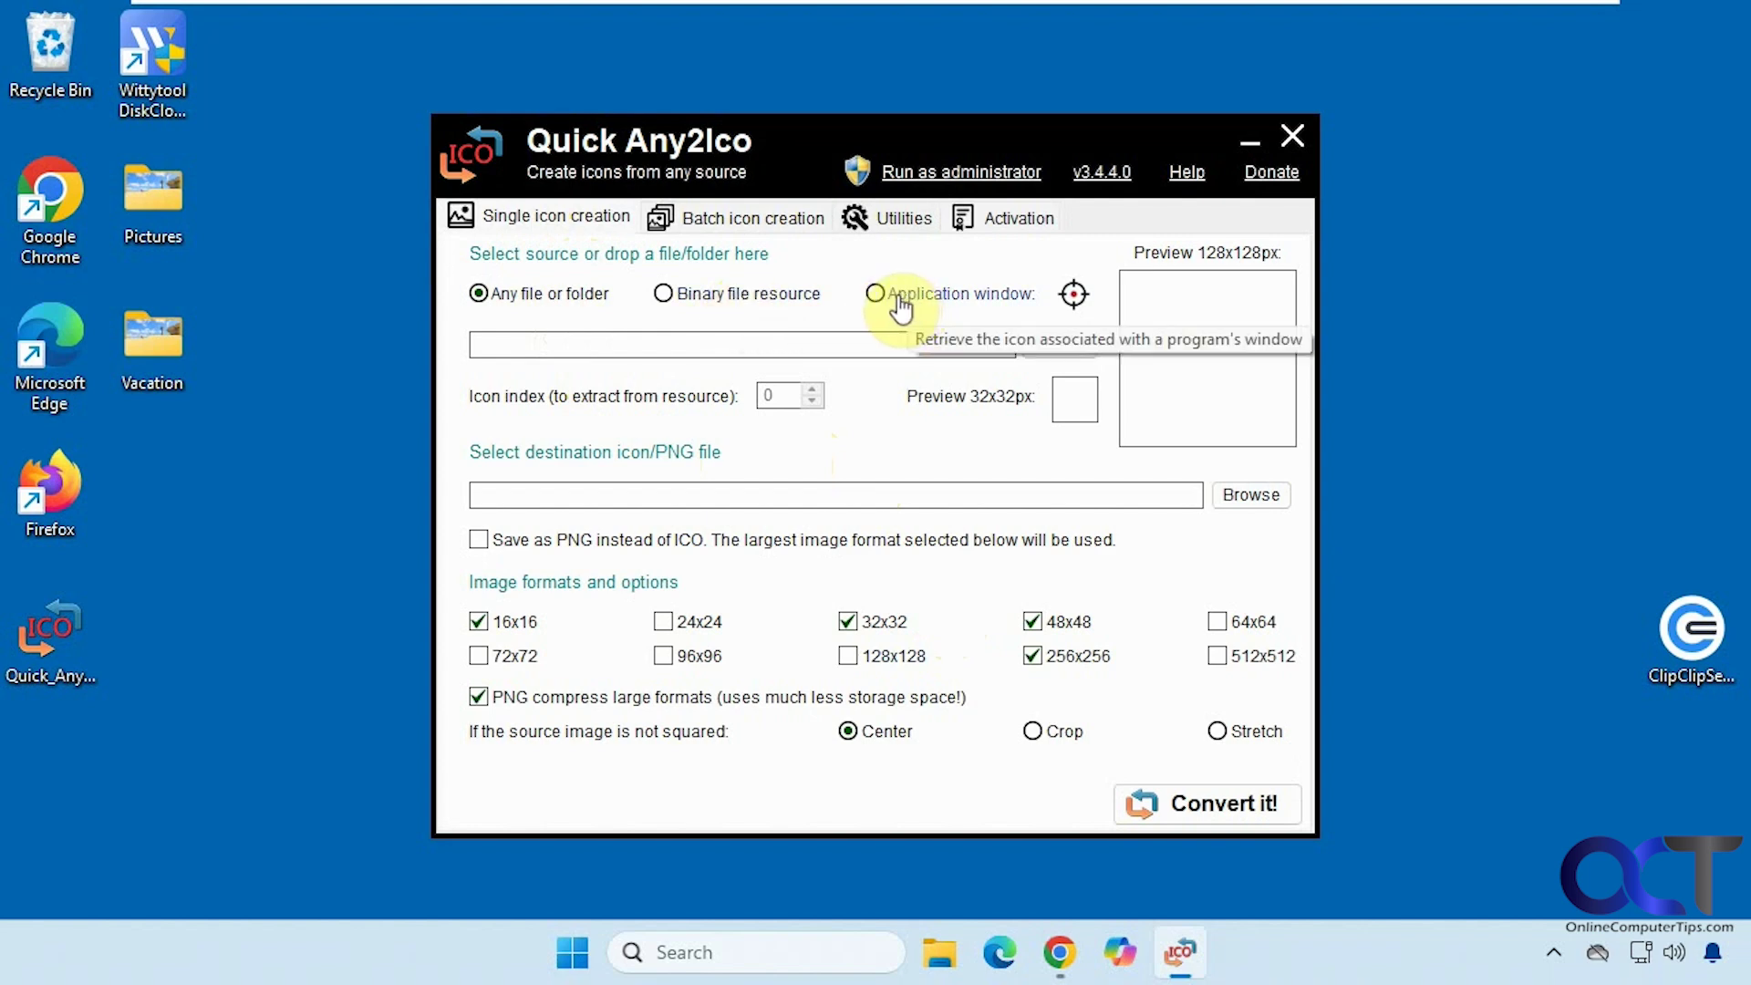
Open Edge on the Google page and arrange it beside Quick Any2Ico
{"action": "left_click", "coordinate": [1000, 952]}
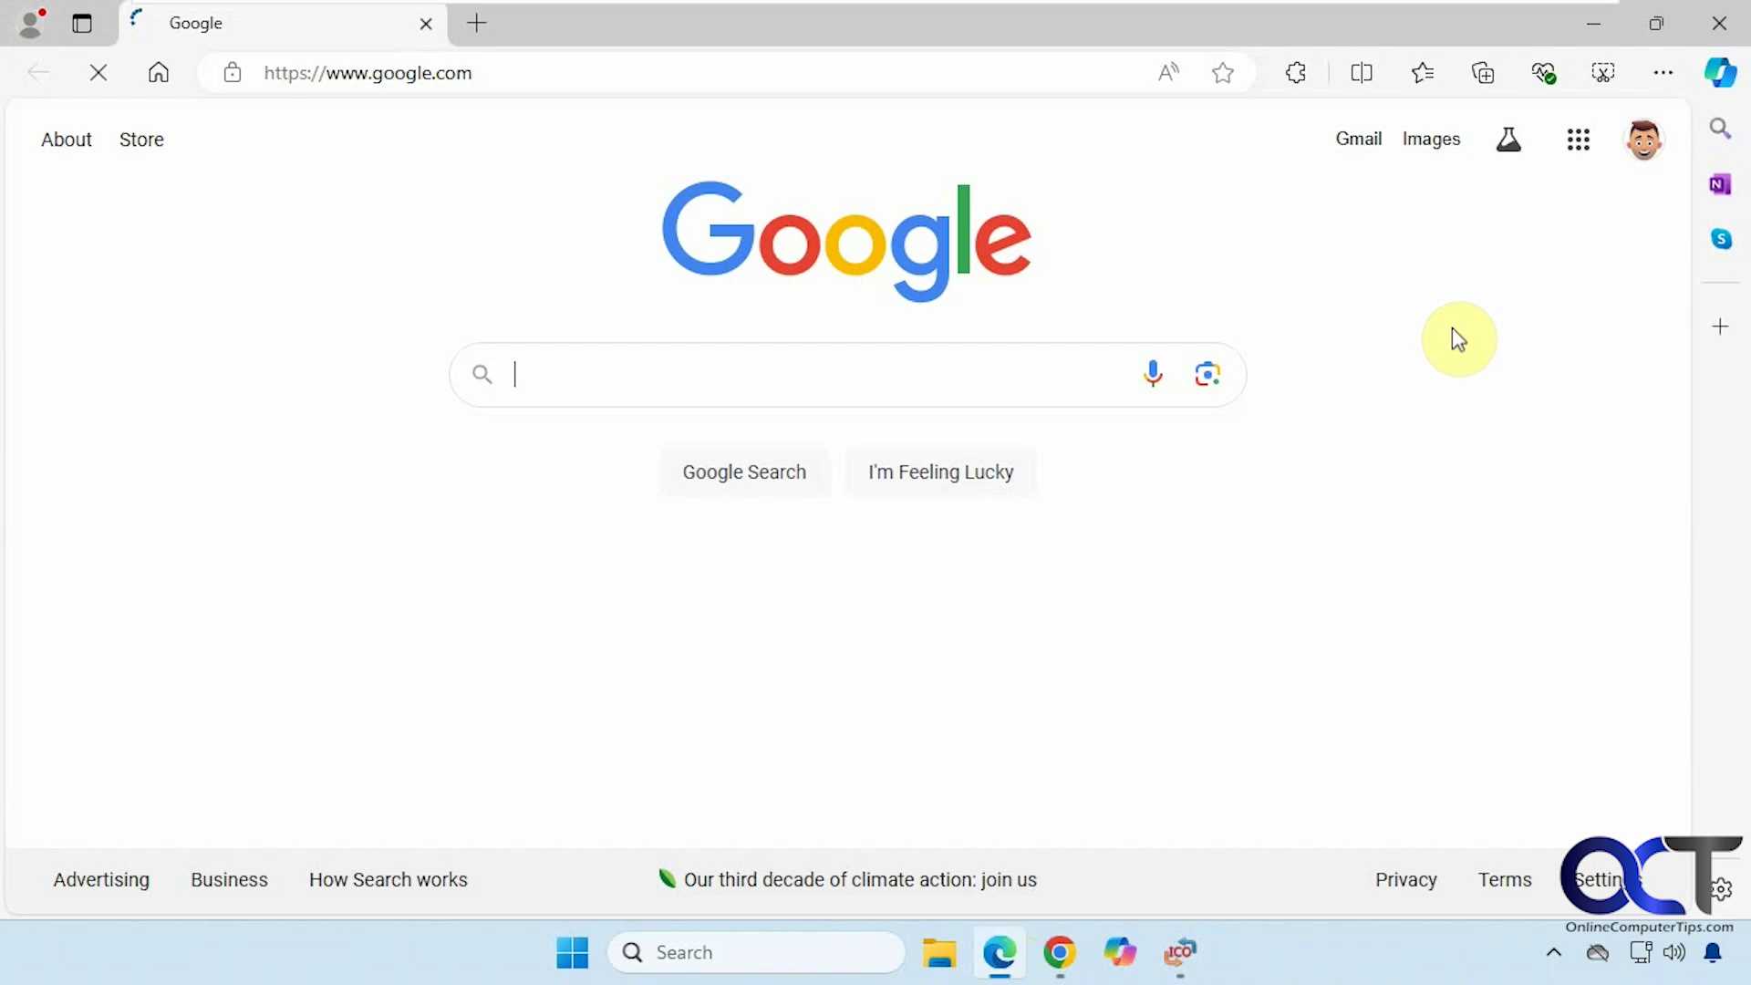
{"action": "left_click", "coordinate": [1662, 13]}
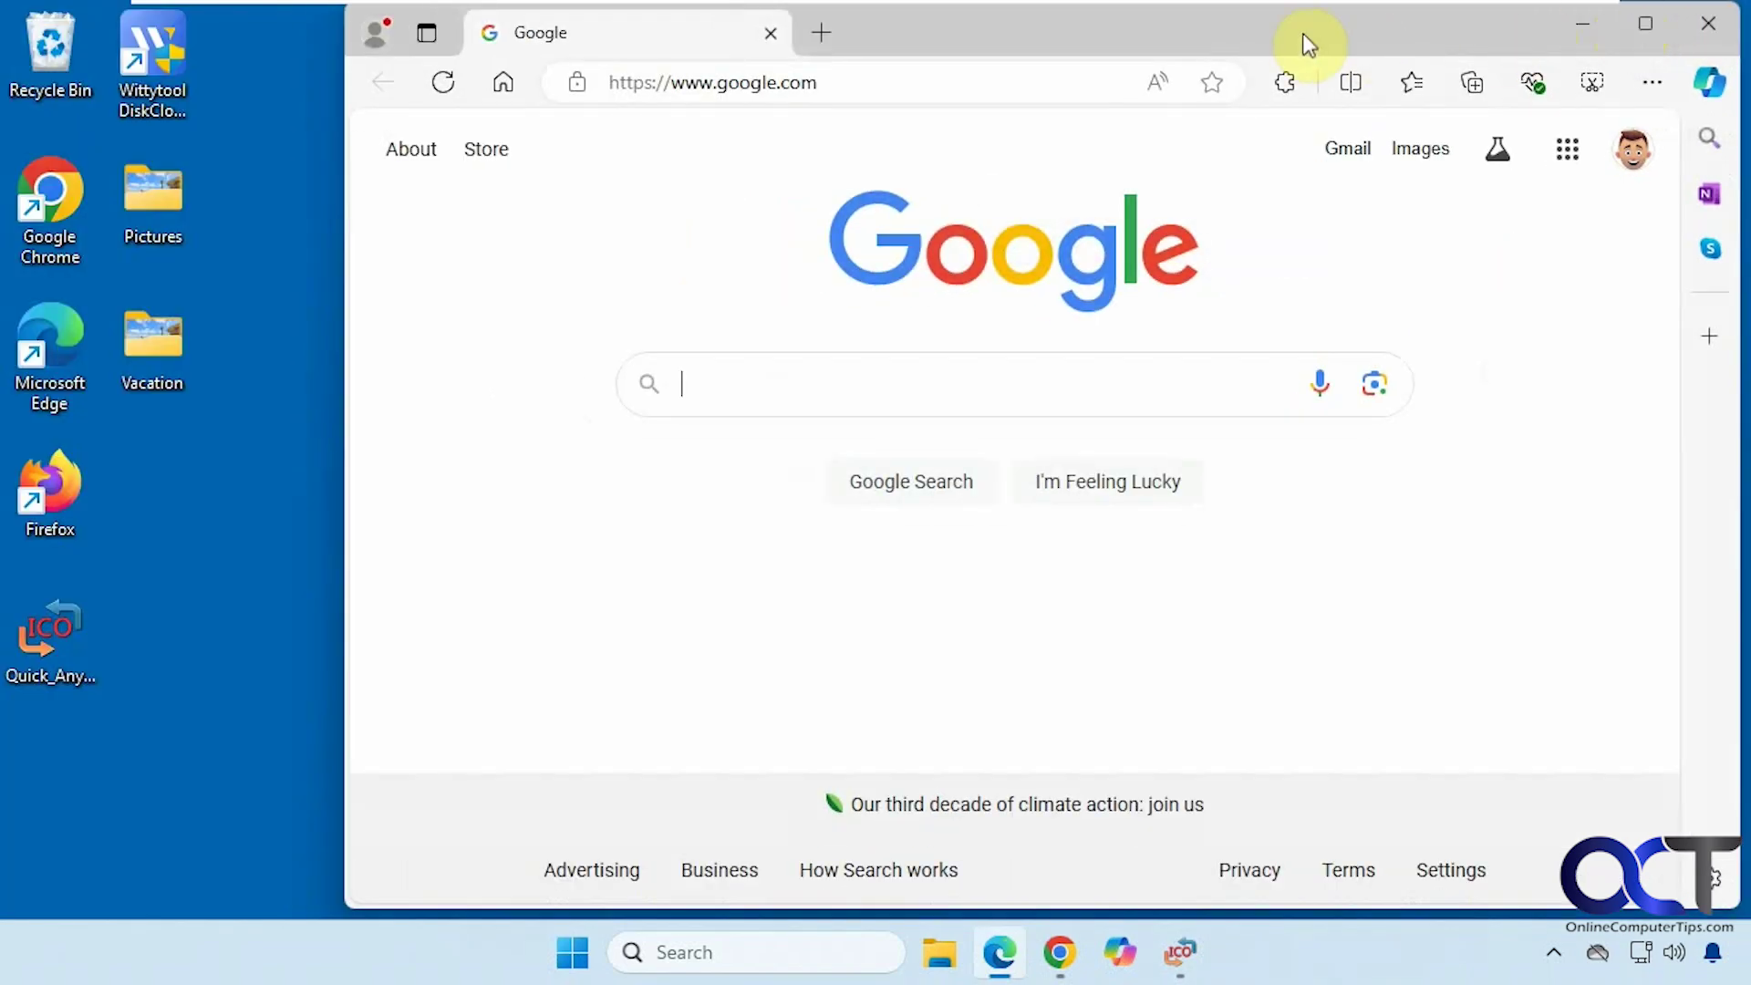
{"action": "left_click_drag", "start_coordinate": [1235, 36], "coordinate": [1392, 90]}
{"action": "left_click", "coordinate": [463, 162]}
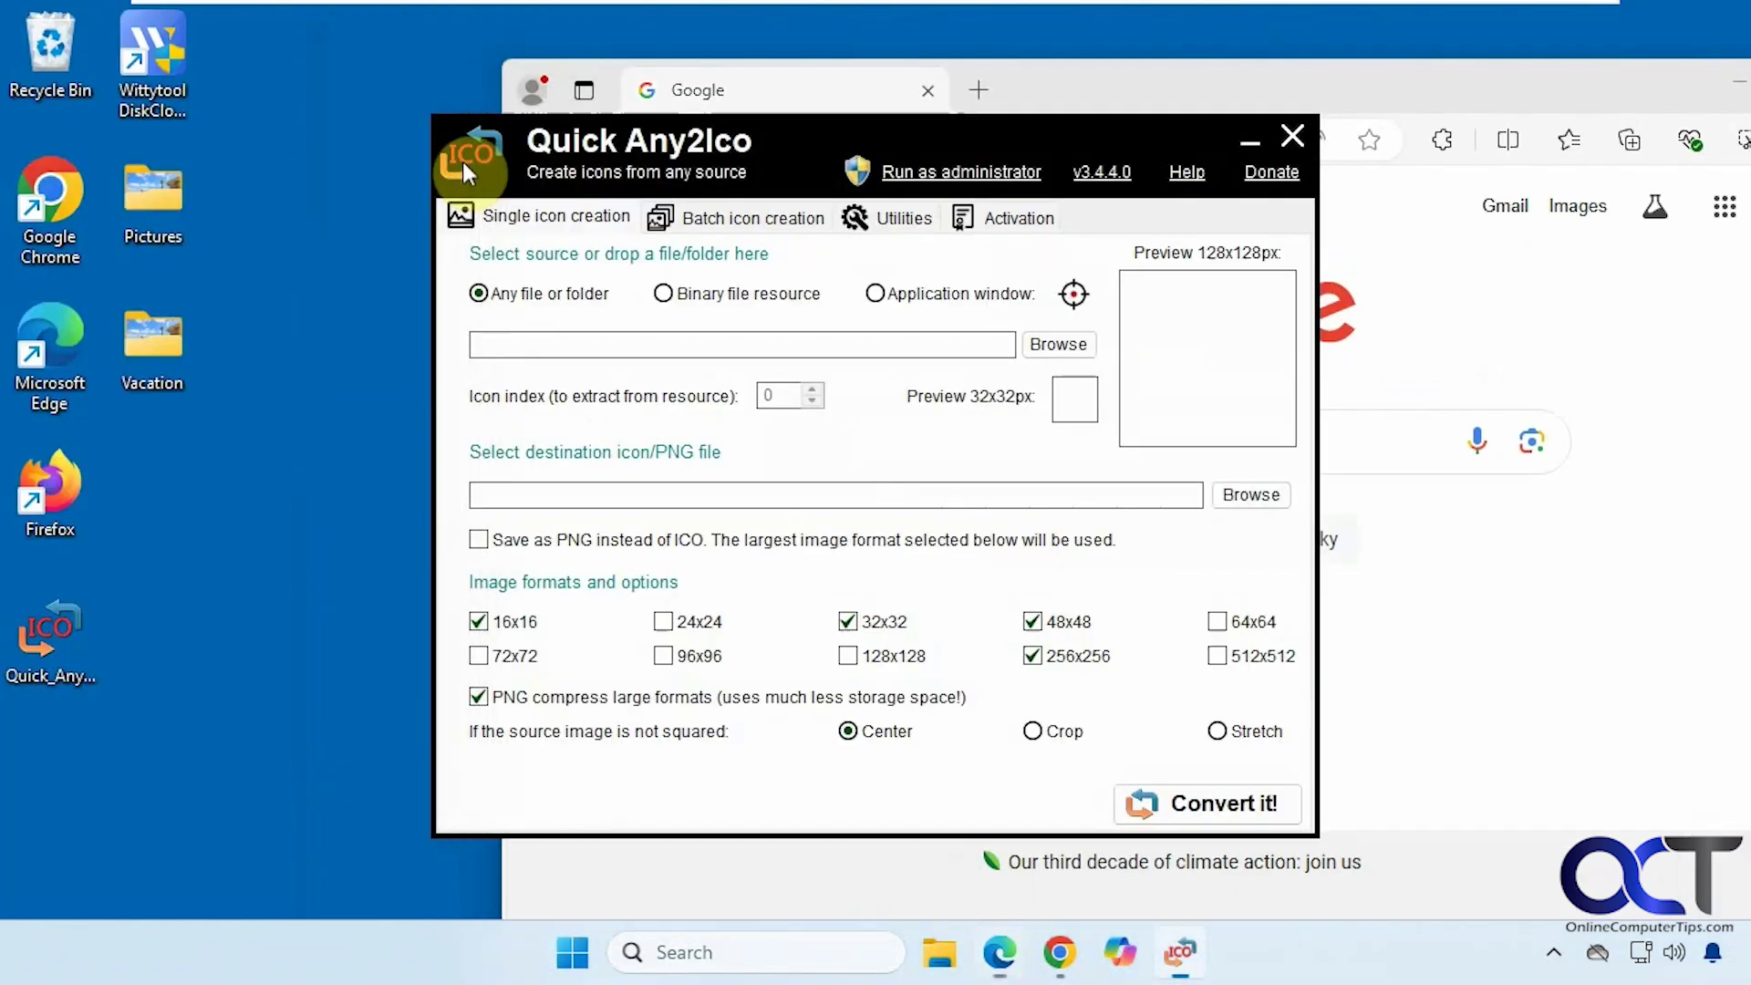
{"action": "left_click_drag", "start_coordinate": [894, 163], "coordinate": [416, 162]}
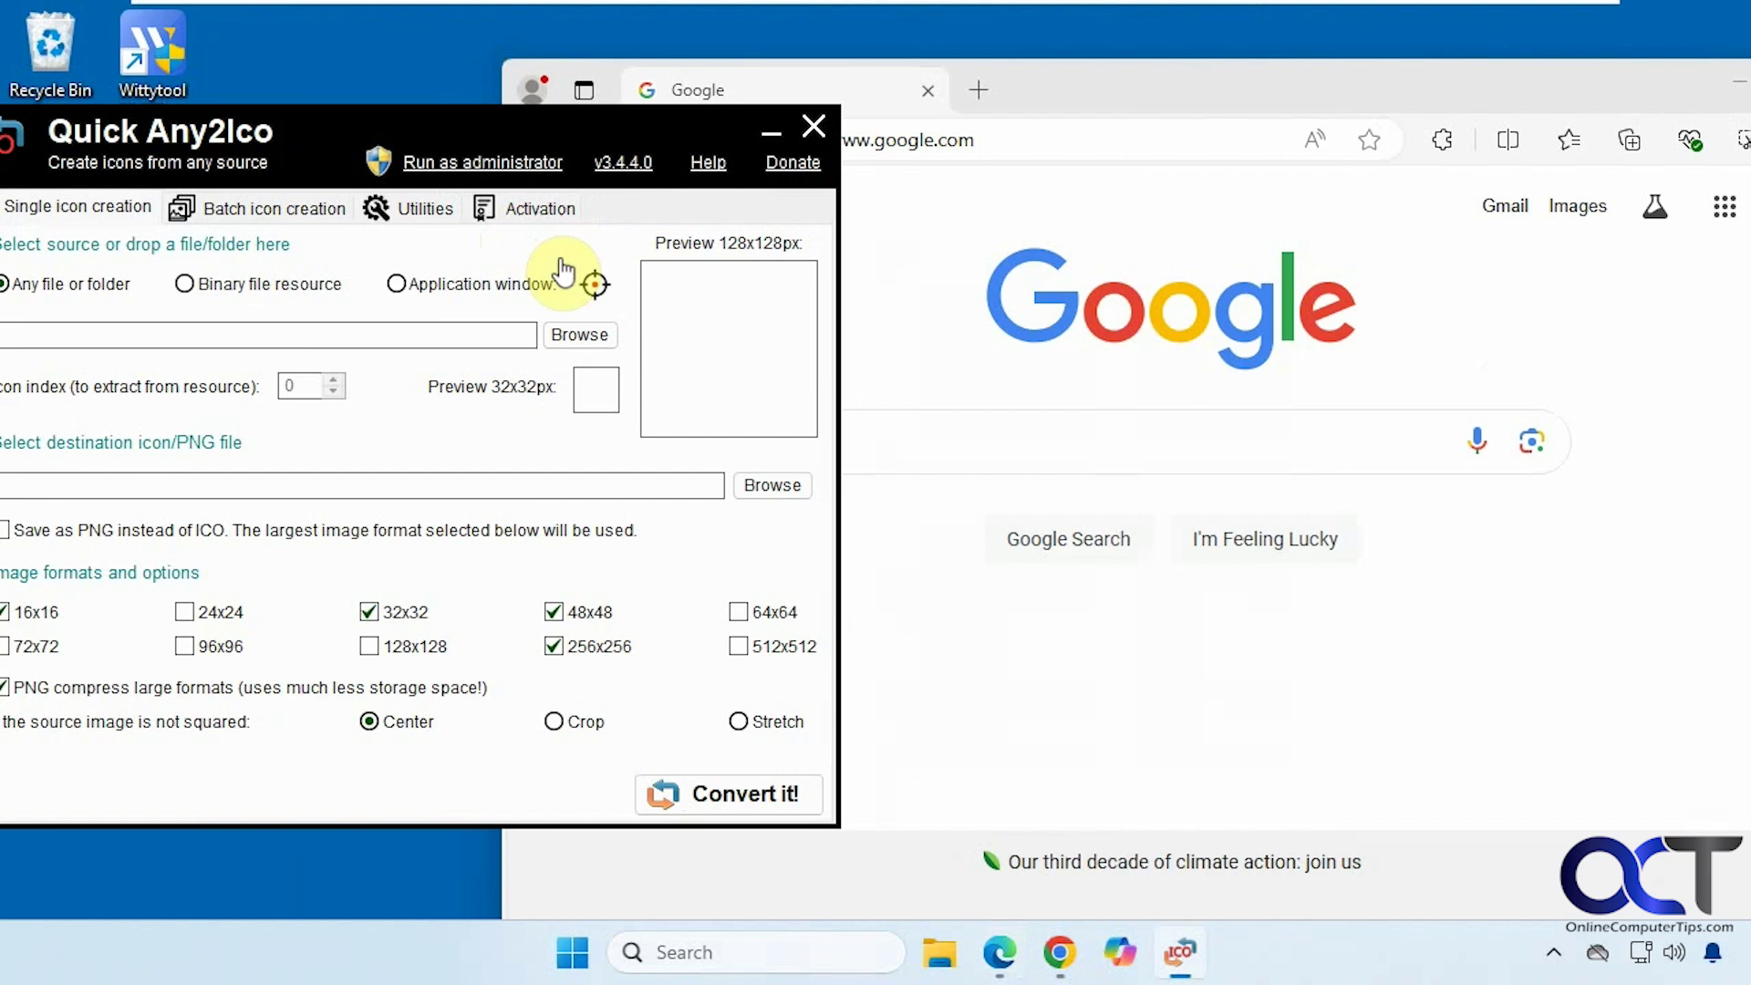
Drag the Application window crosshair onto Edge to take its logo as the source, then close Edge
{"action": "left_click_drag", "start_coordinate": [595, 284], "coordinate": [1095, 639]}
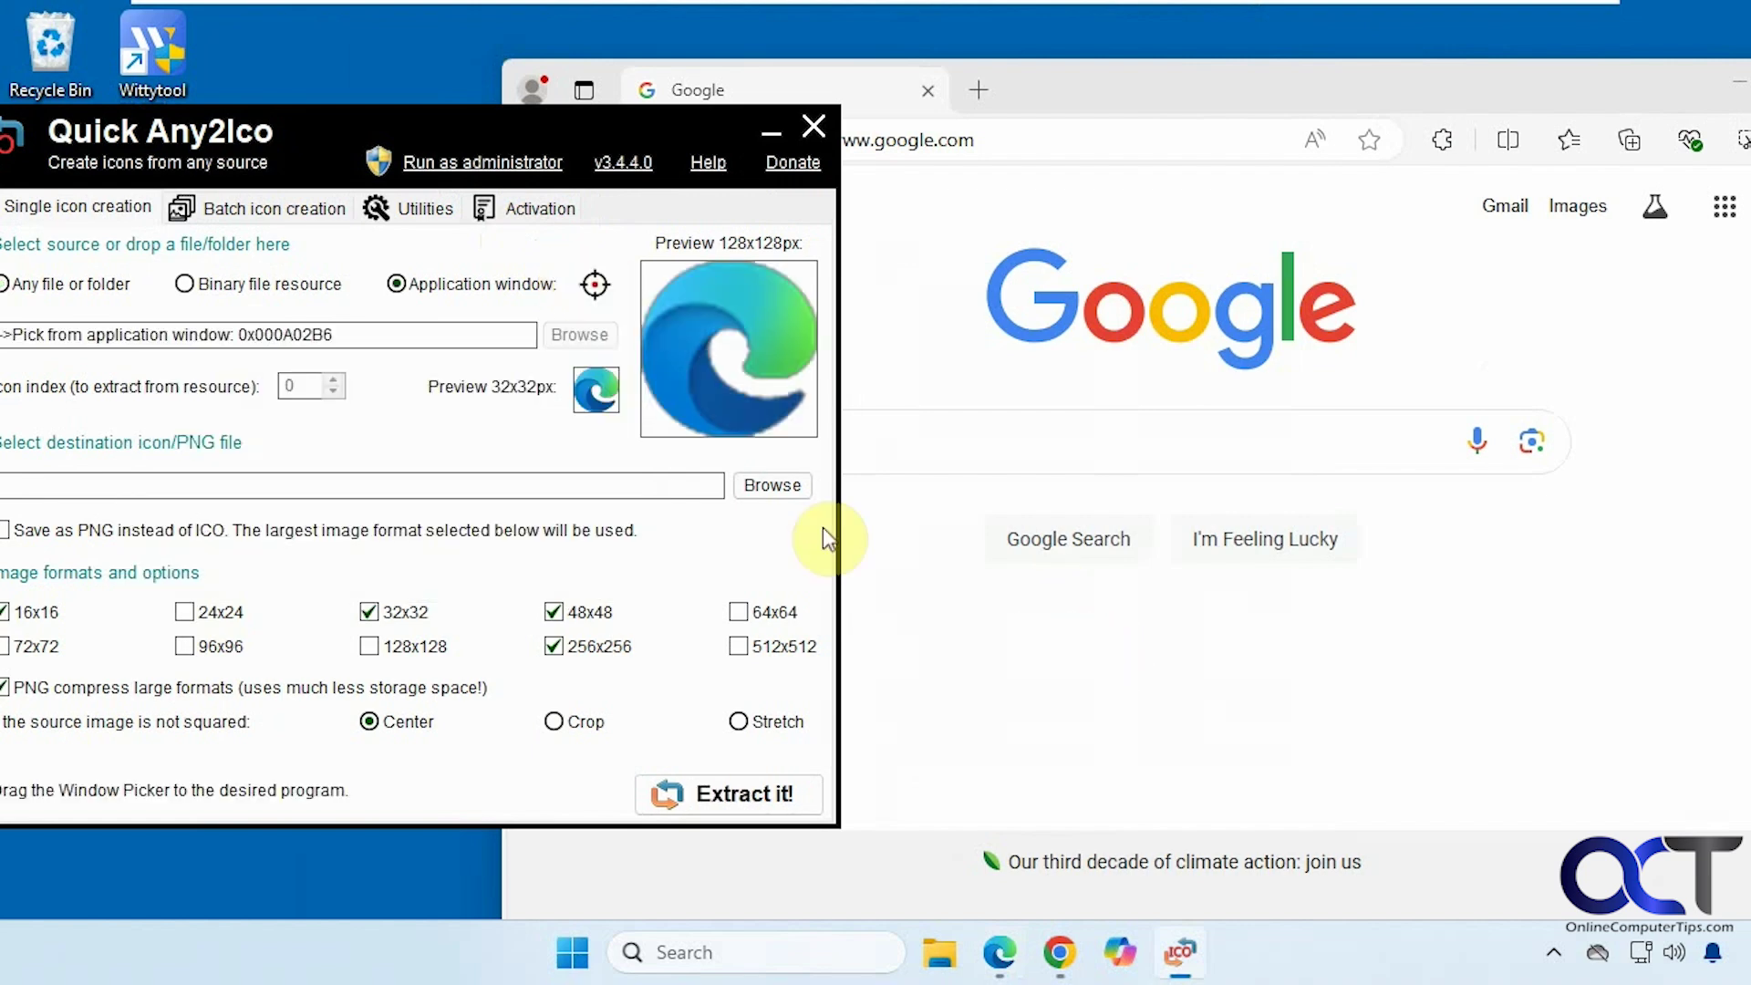
{"action": "left_click_drag", "start_coordinate": [631, 110], "coordinate": [812, 157]}
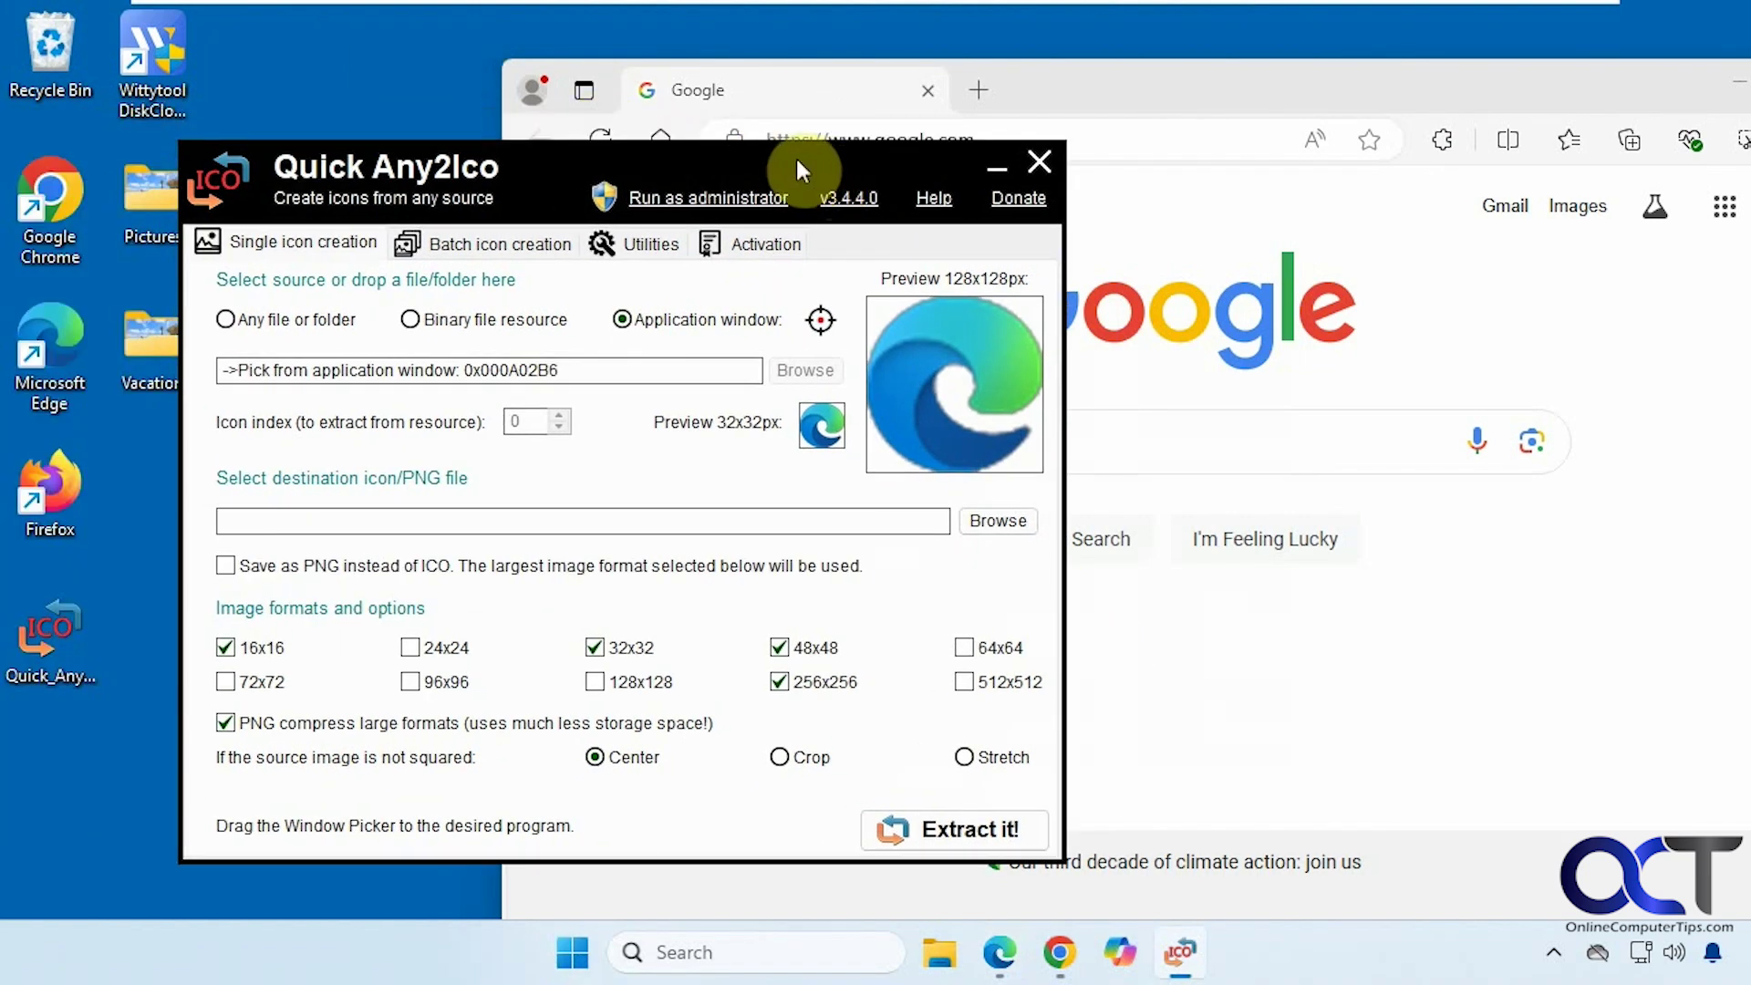
{"action": "left_click", "coordinate": [1394, 140]}
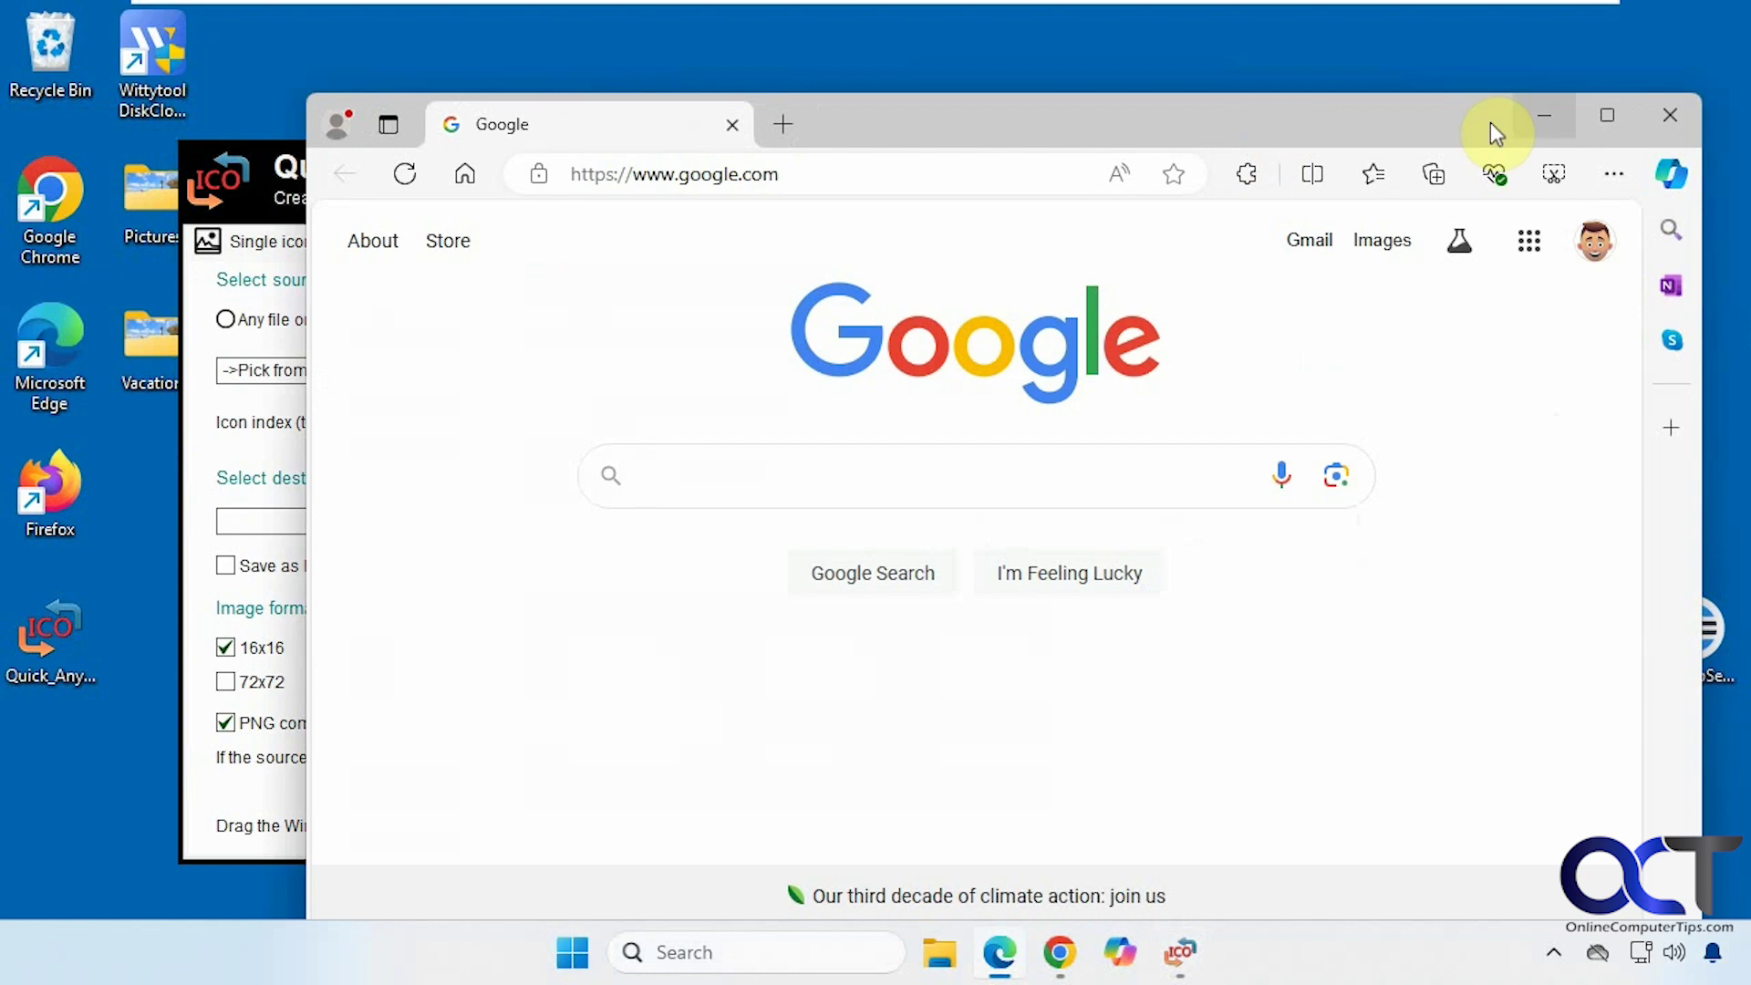
{"action": "left_click", "coordinate": [1650, 116]}
{"action": "left_click_drag", "start_coordinate": [801, 187], "coordinate": [958, 188]}
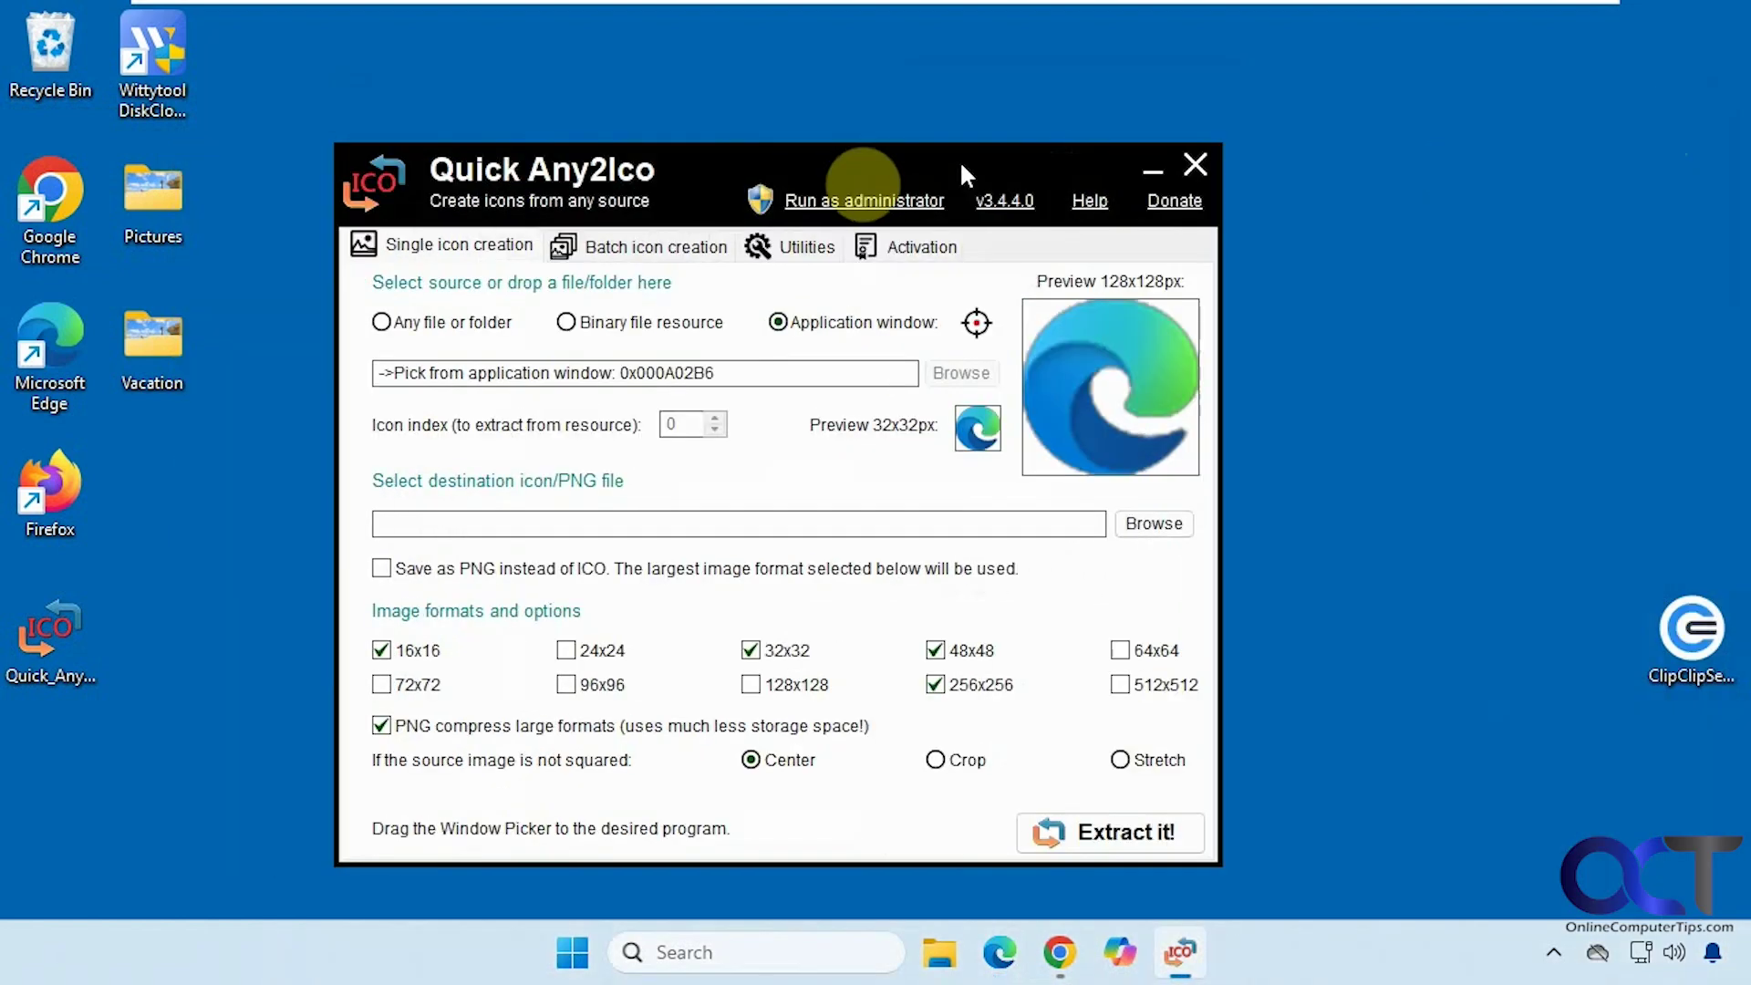
Switch the source to Any file or folder and select Pictures\Hawaii Trail.jpg
{"action": "left_click", "coordinate": [472, 324]}
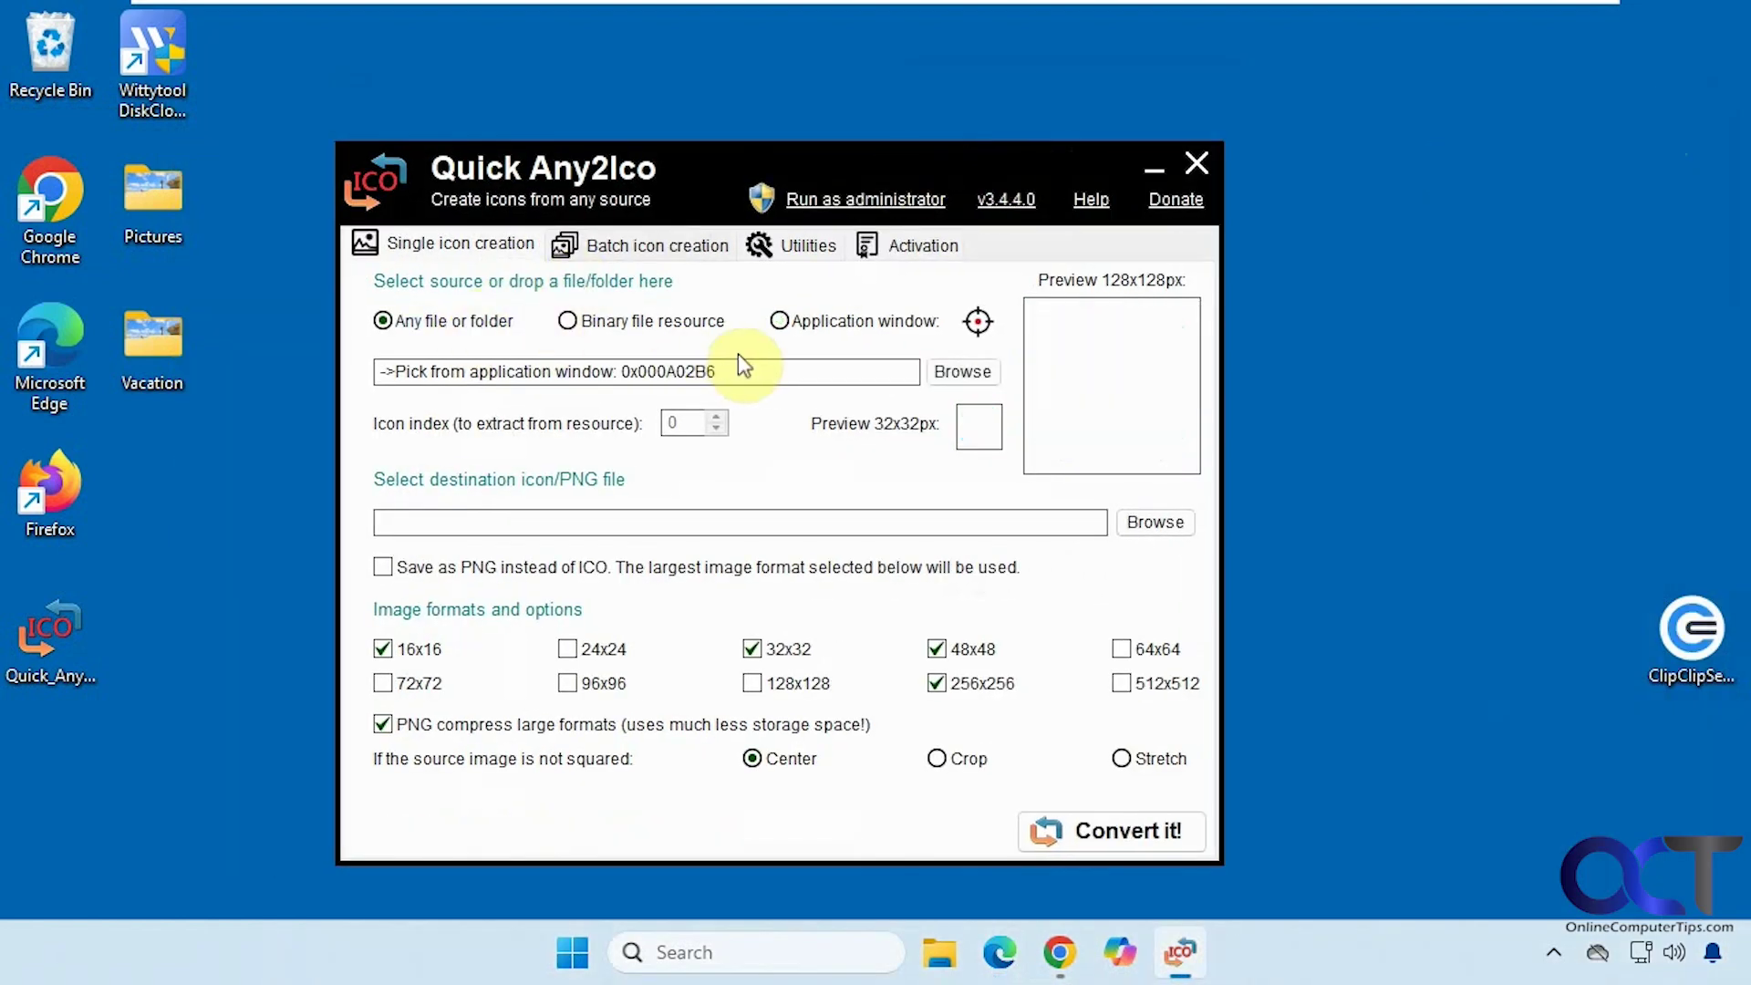
{"action": "left_click", "coordinate": [958, 374]}
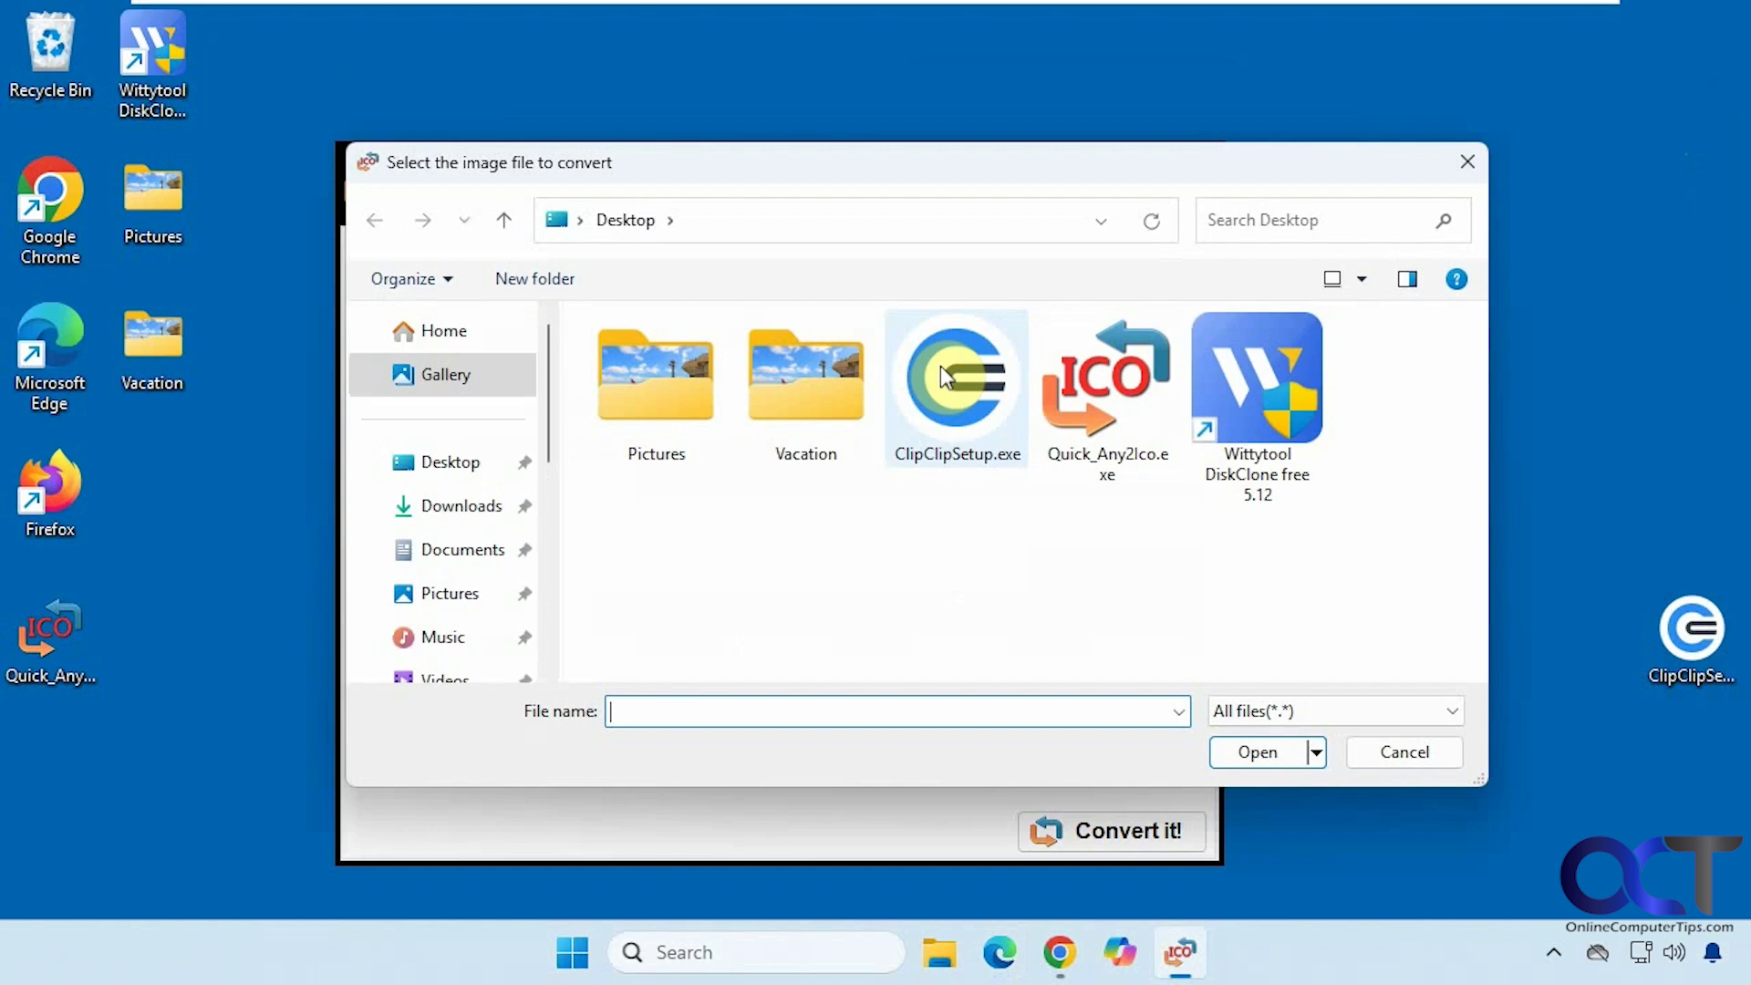
{"action": "double_click", "coordinate": [682, 379]}
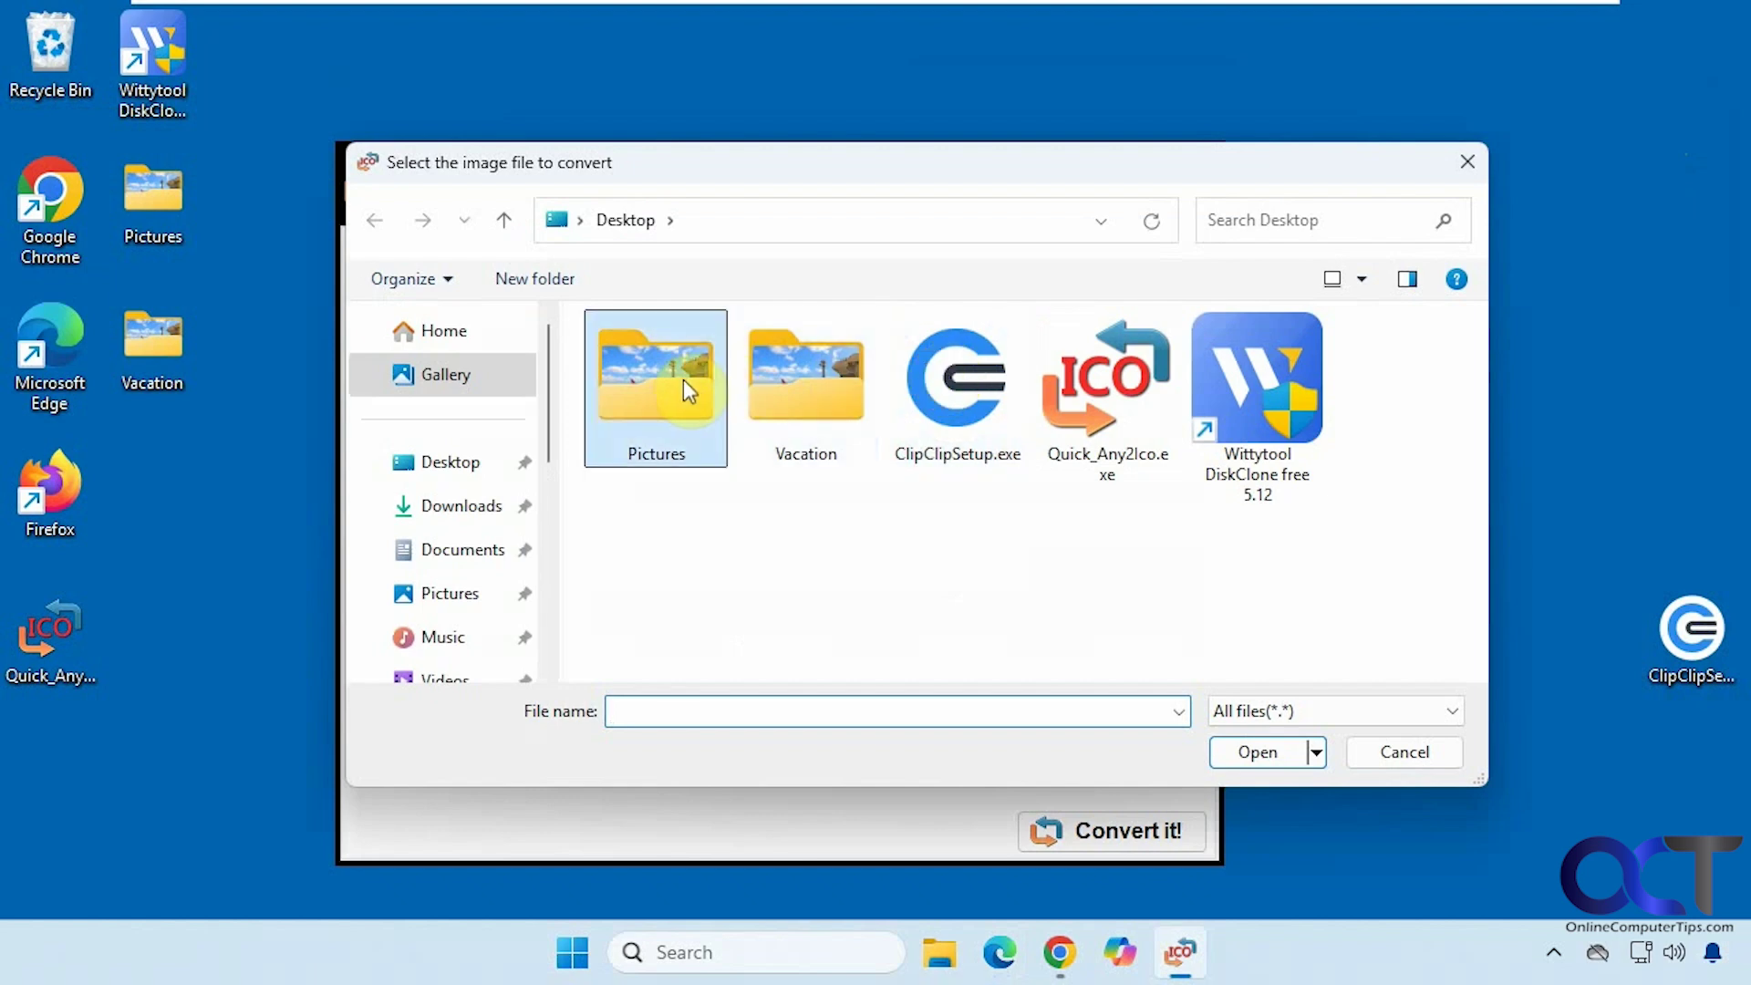
{"action": "scroll", "coordinate": [1035, 587], "scroll_direction": "down", "scroll_amount": 1}
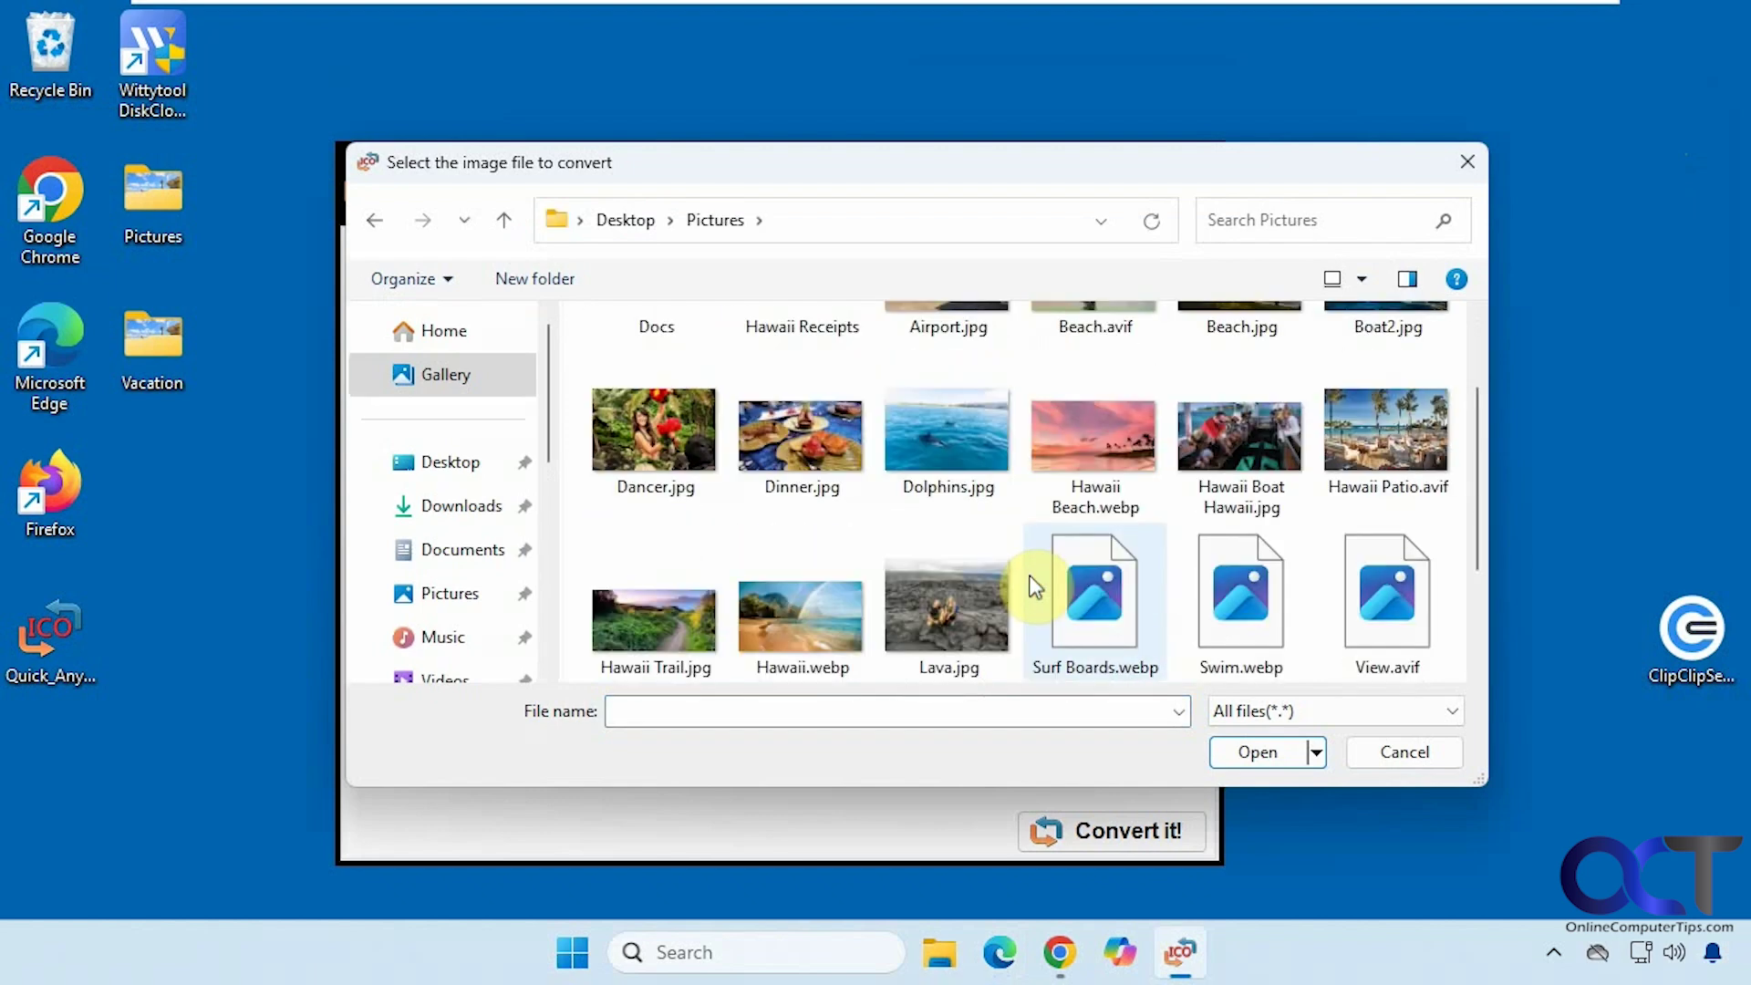
{"action": "scroll", "coordinate": [1030, 587], "scroll_direction": "down", "scroll_amount": 1}
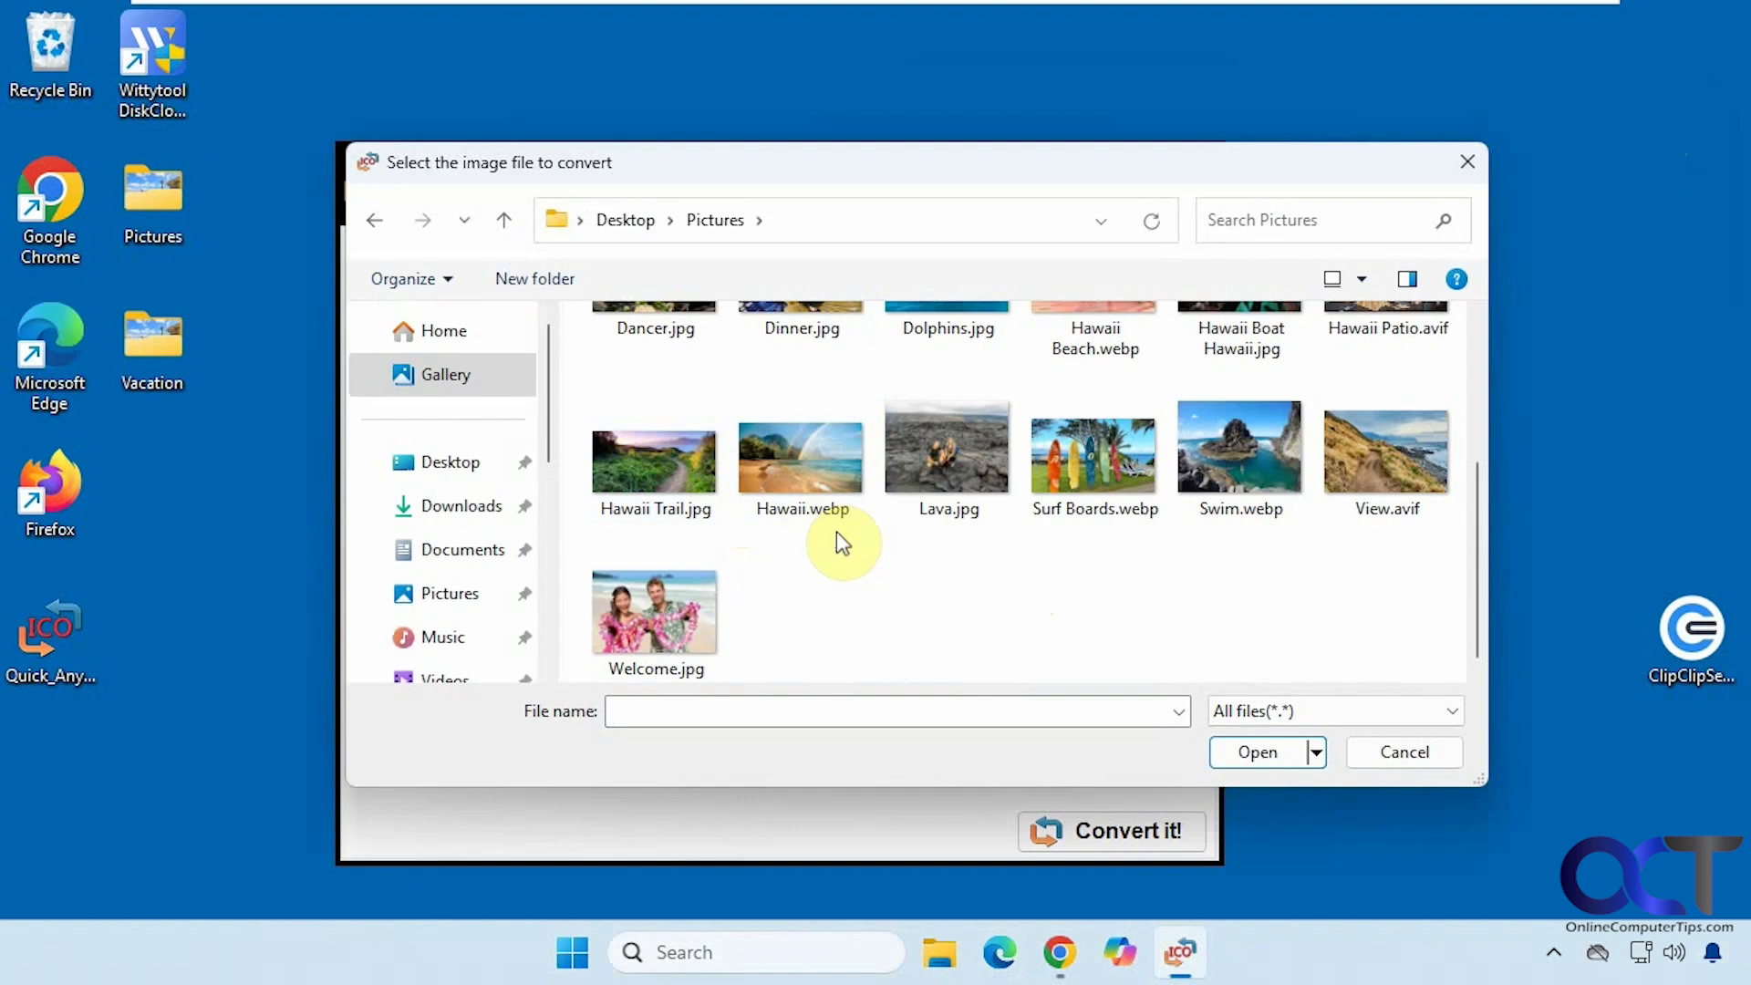
{"action": "scroll", "coordinate": [861, 554], "scroll_direction": "up", "scroll_amount": 1}
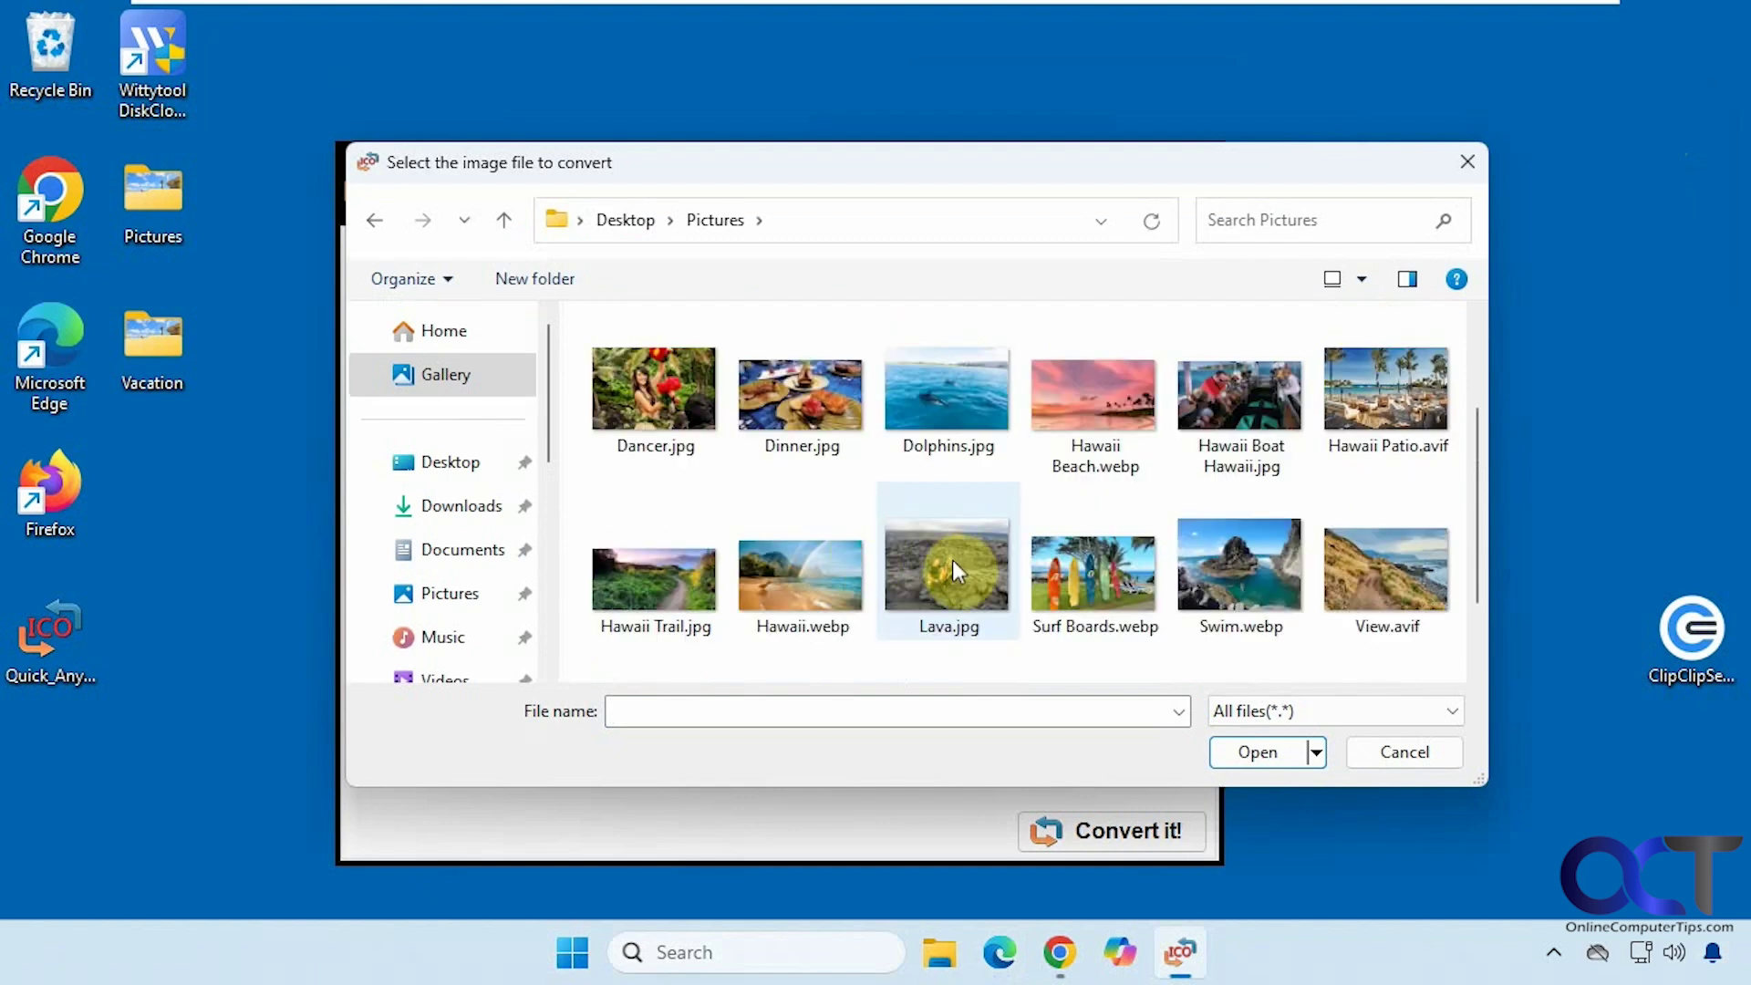
{"action": "left_click", "coordinate": [650, 567]}
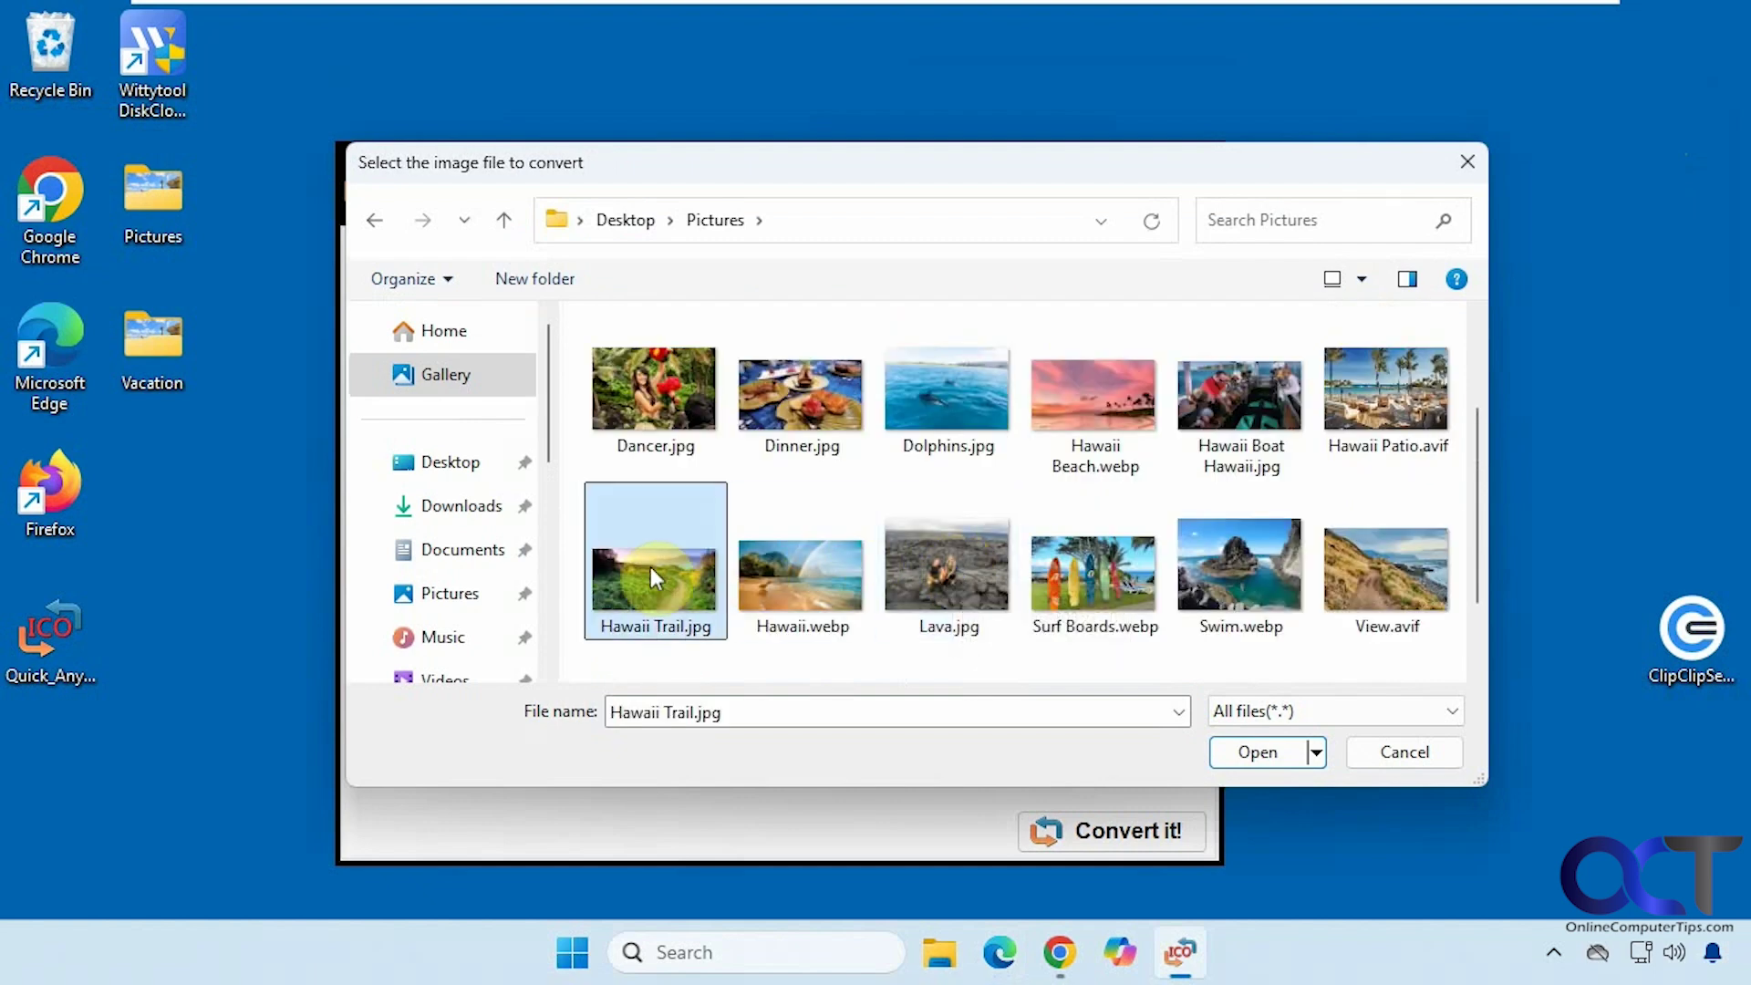
Load Hawaii Trail.jpg and make non-square images stretch to fill the square
{"action": "double_click", "coordinate": [649, 566]}
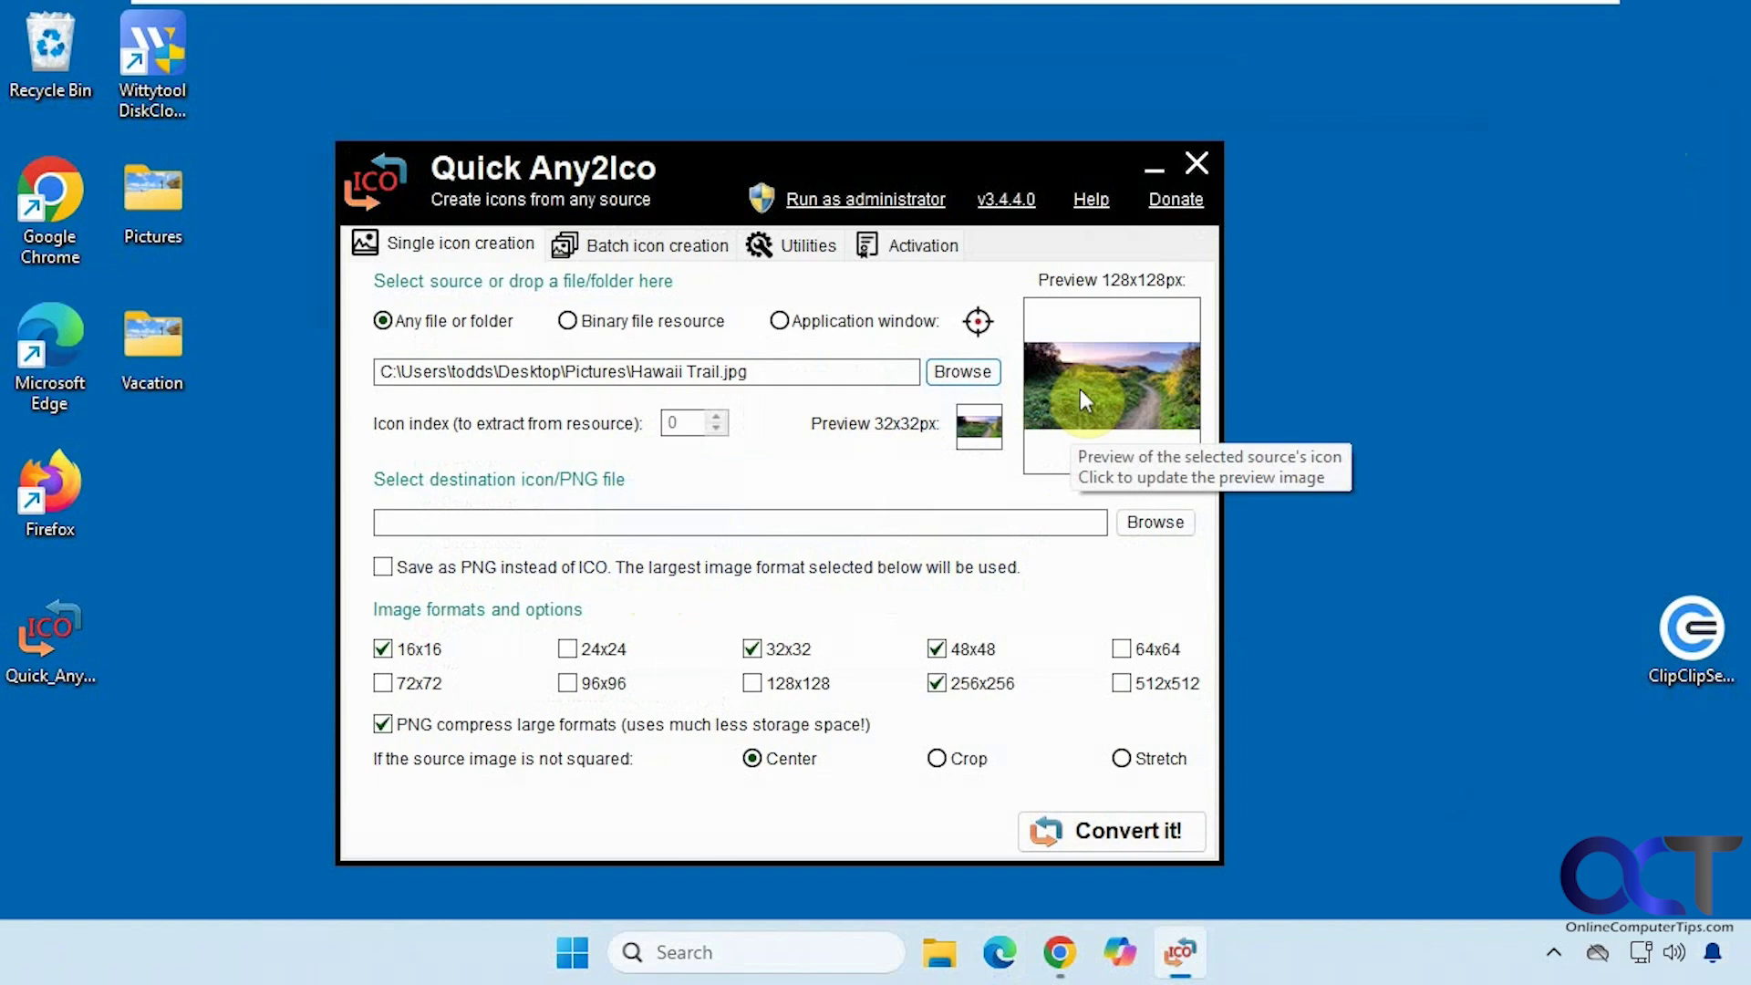
{"action": "left_click", "coordinate": [937, 759]}
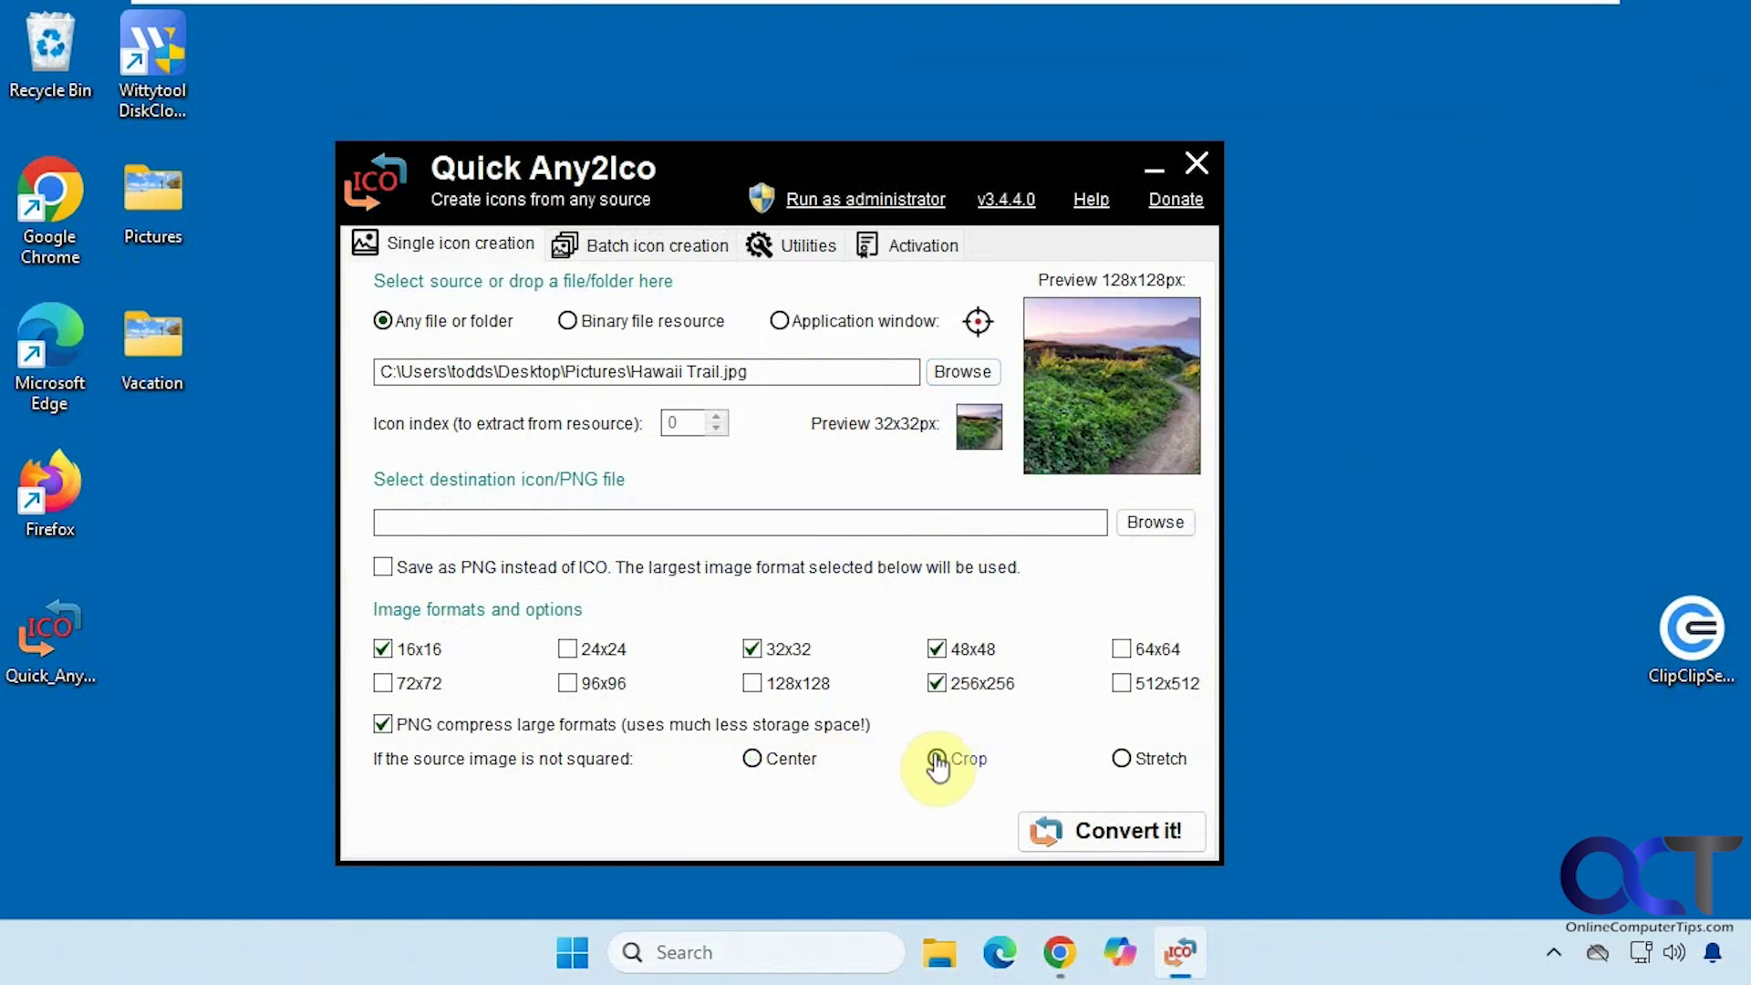
{"action": "left_click", "coordinate": [1119, 760]}
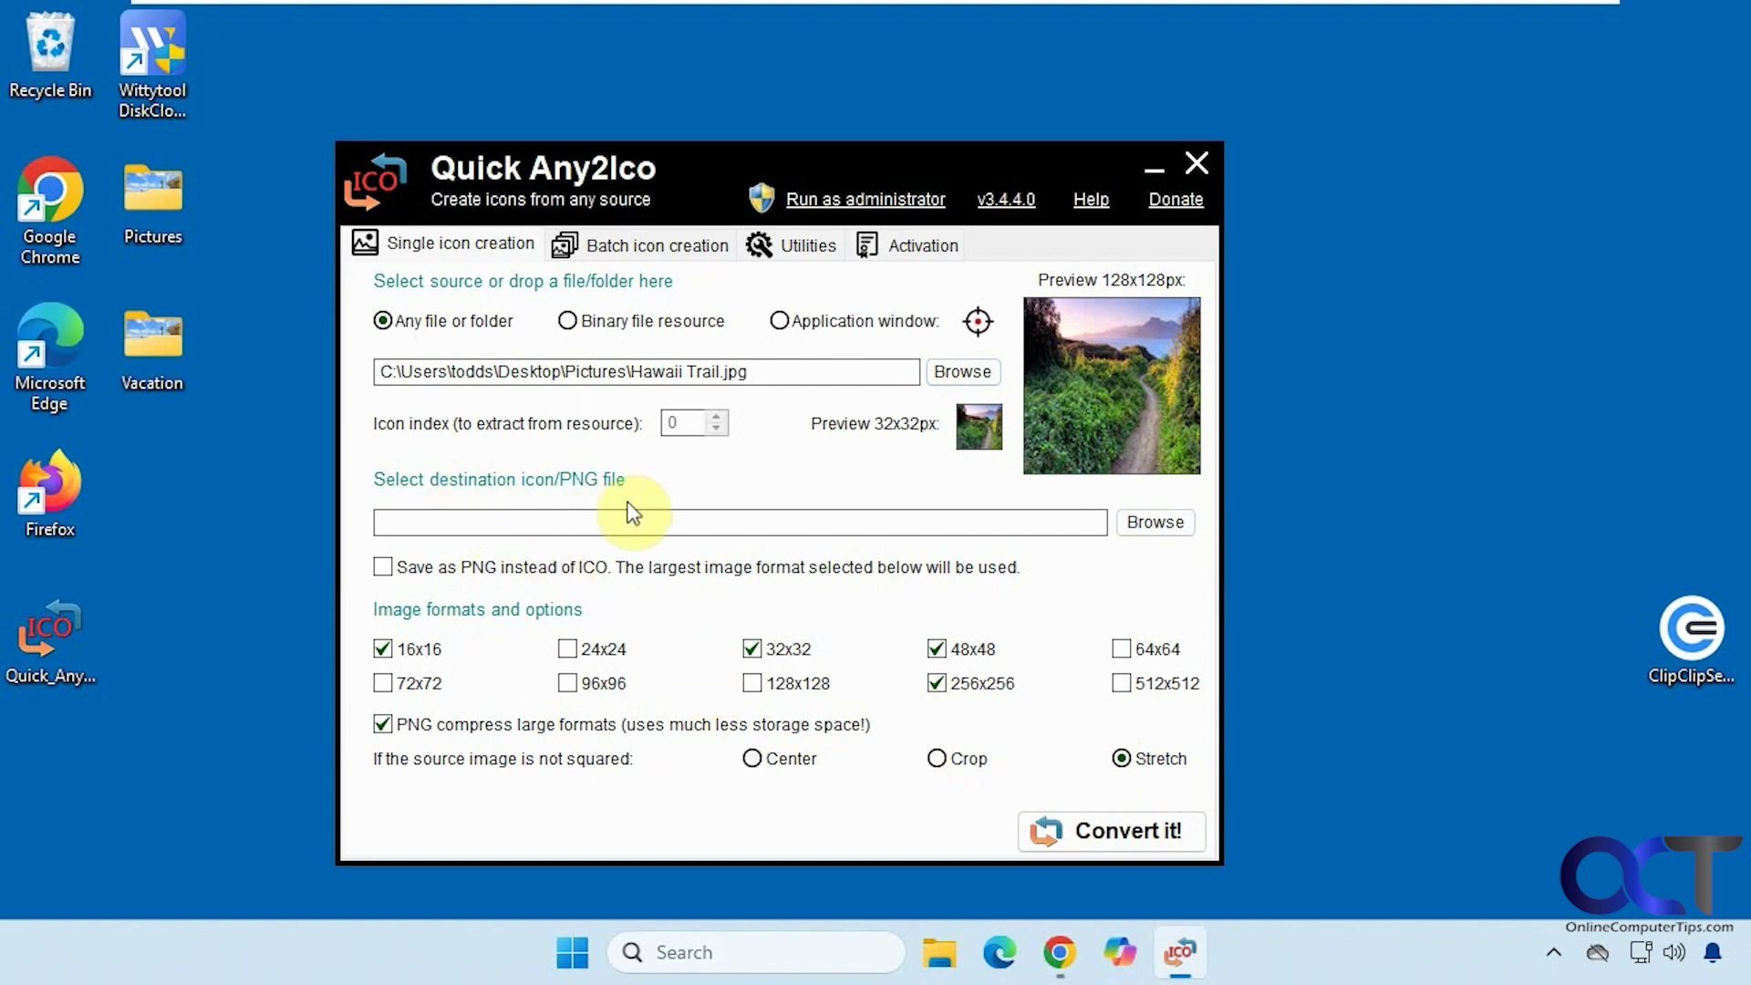
Save the output as Hawaii Trail.ico on the Desktop and run the conversion
{"action": "left_click", "coordinate": [1140, 527]}
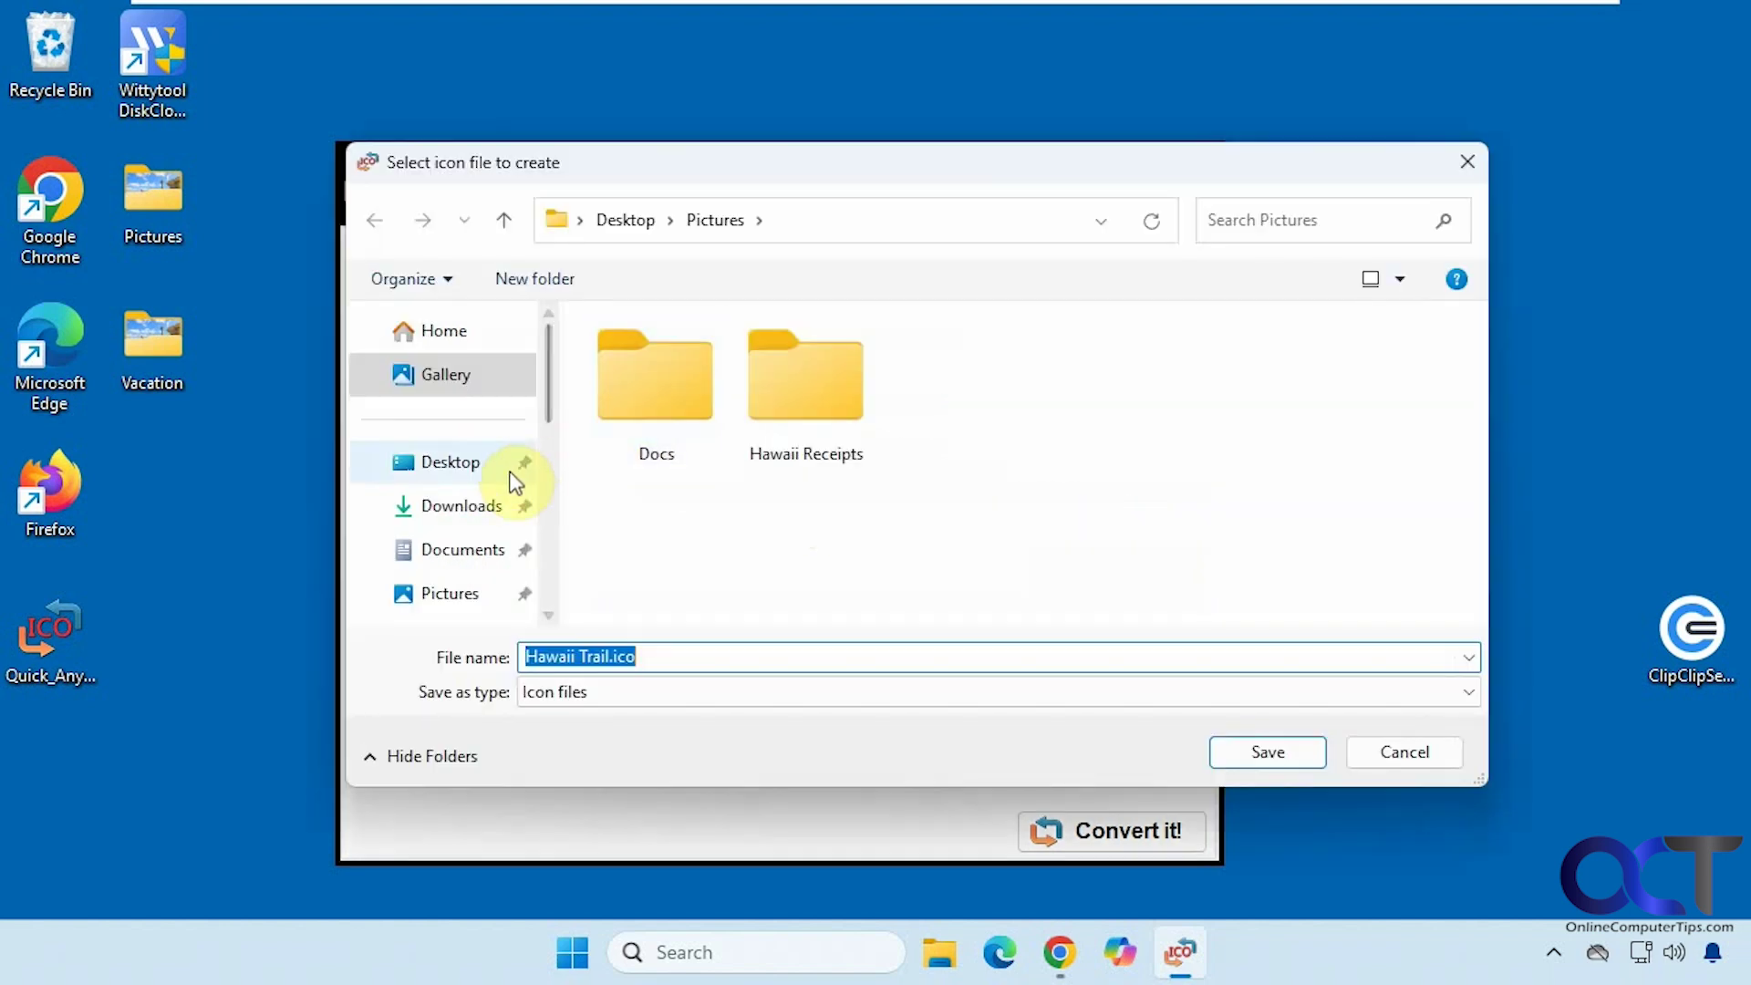
{"action": "left_click", "coordinate": [497, 482]}
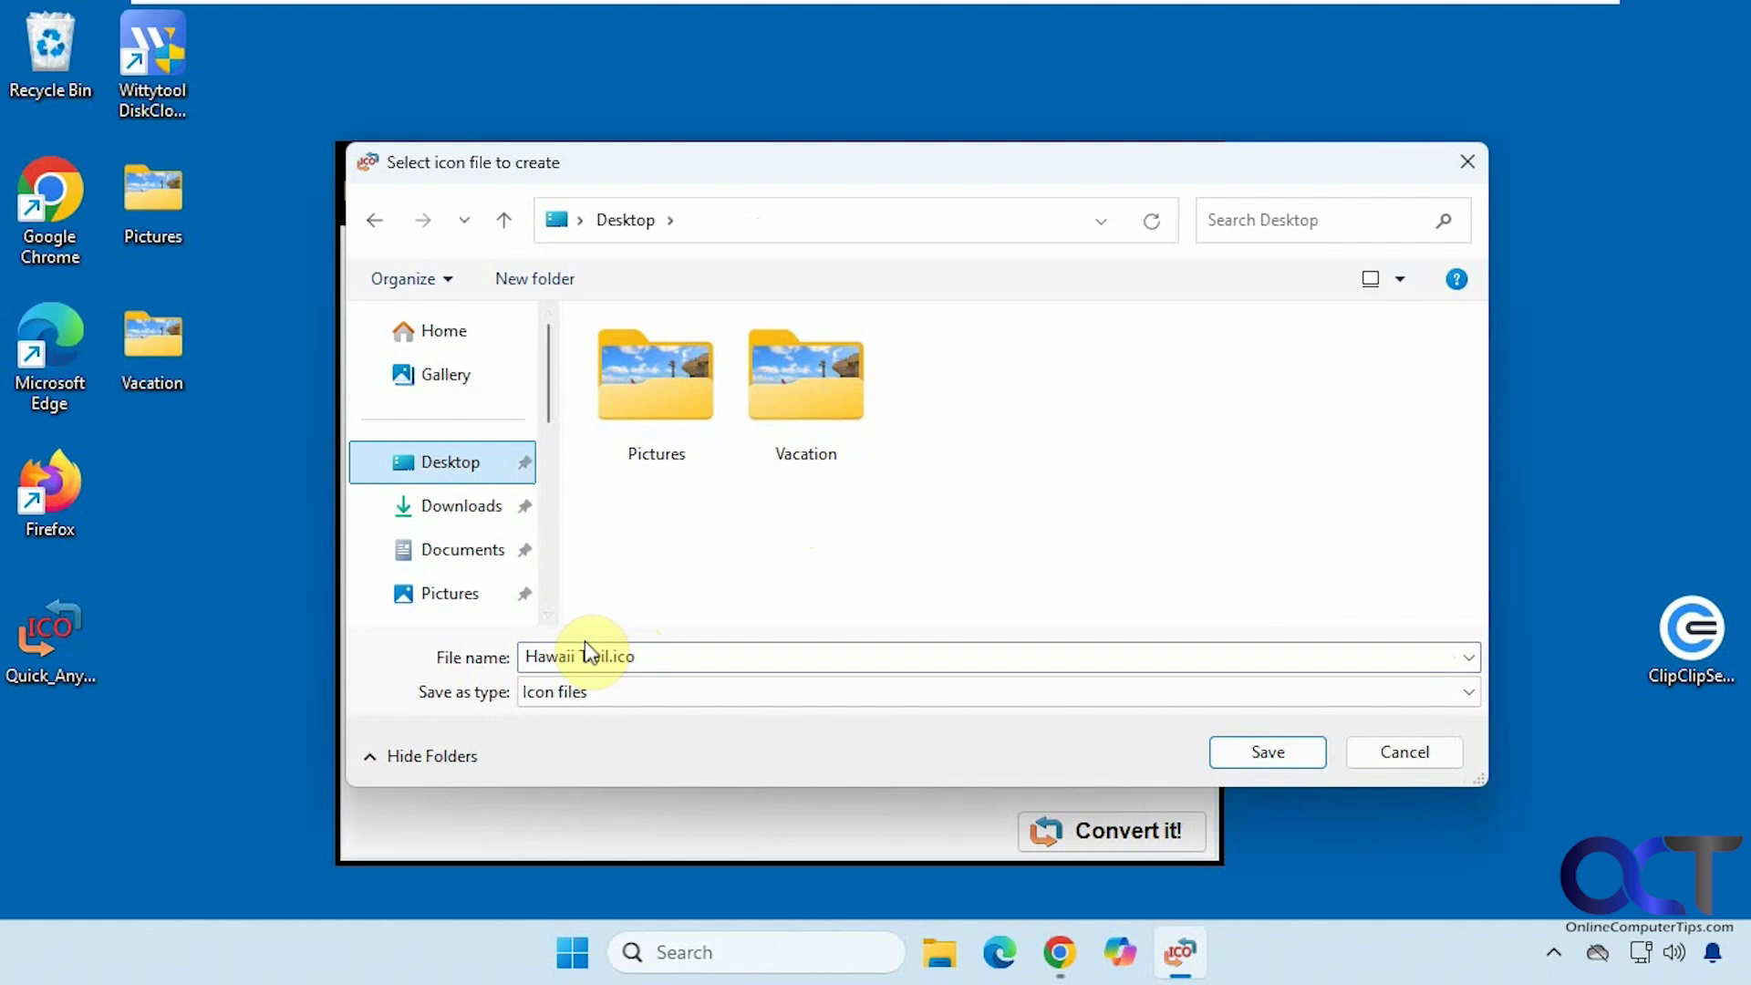
{"action": "left_click", "coordinate": [1286, 752]}
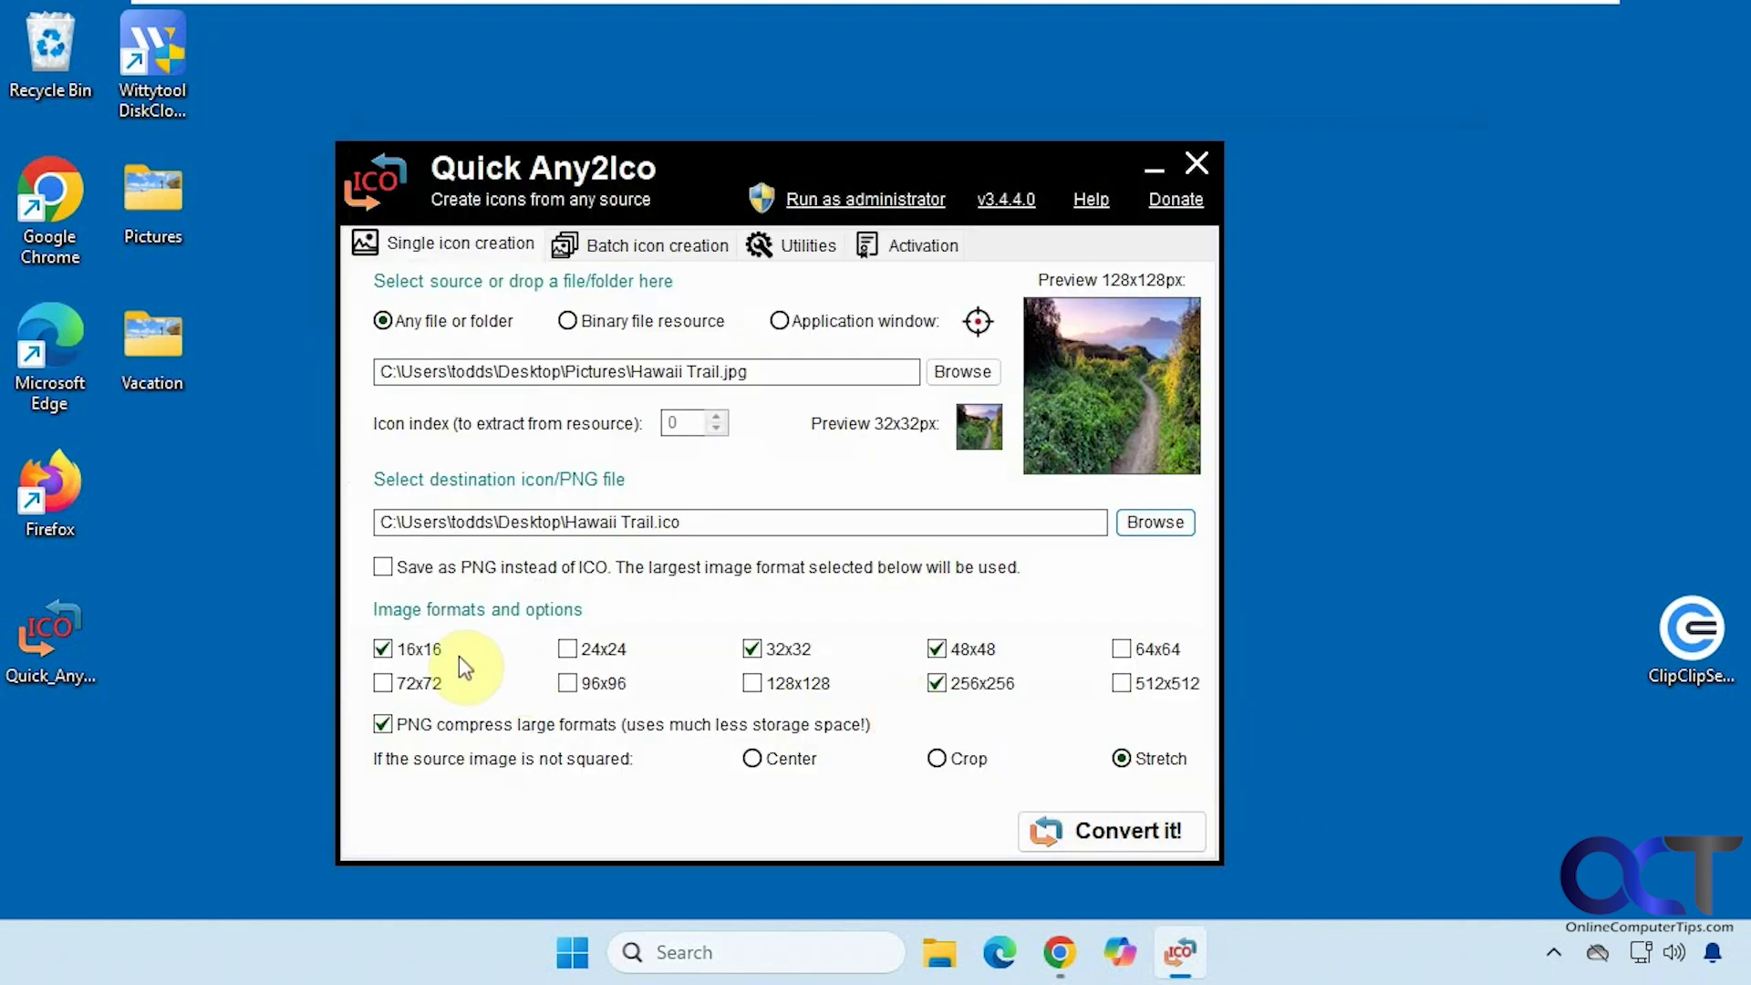
{"action": "left_click", "coordinate": [1121, 836]}
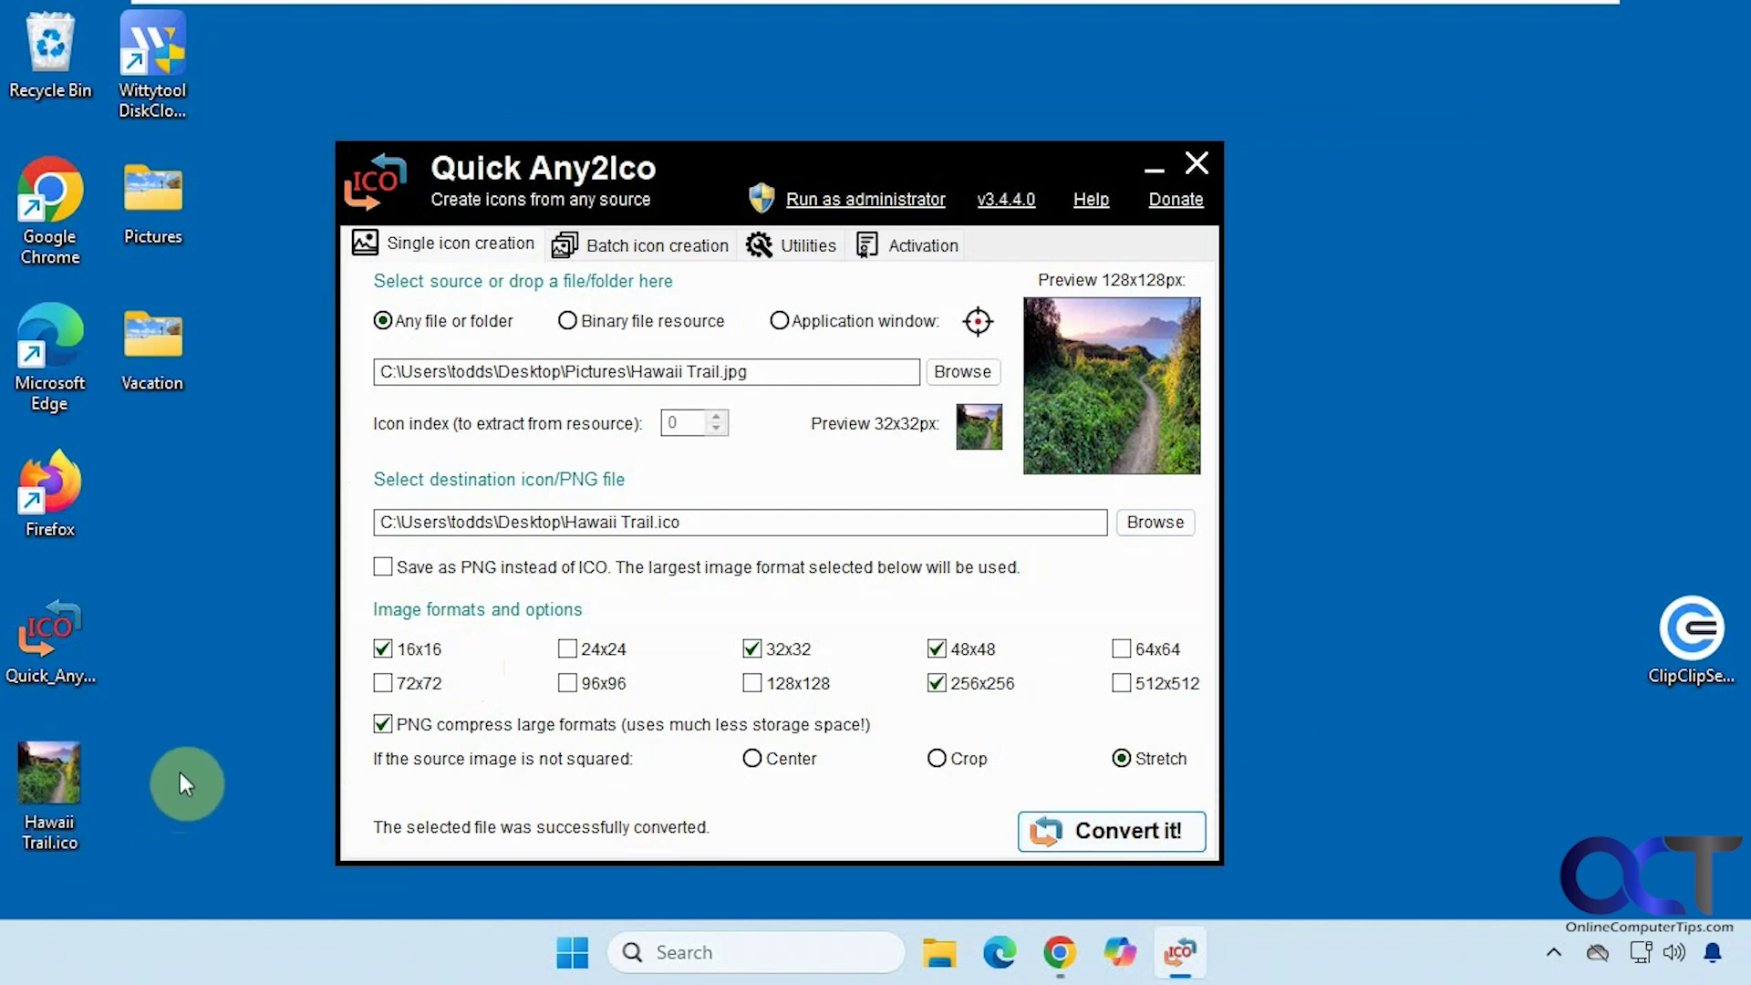
Change the Wittytool DiskClone free 5.12 shortcut's icon to Desktop\Hawaii Trail.ico
{"action": "right_click", "coordinate": [150, 79]}
{"action": "left_click", "coordinate": [174, 193]}
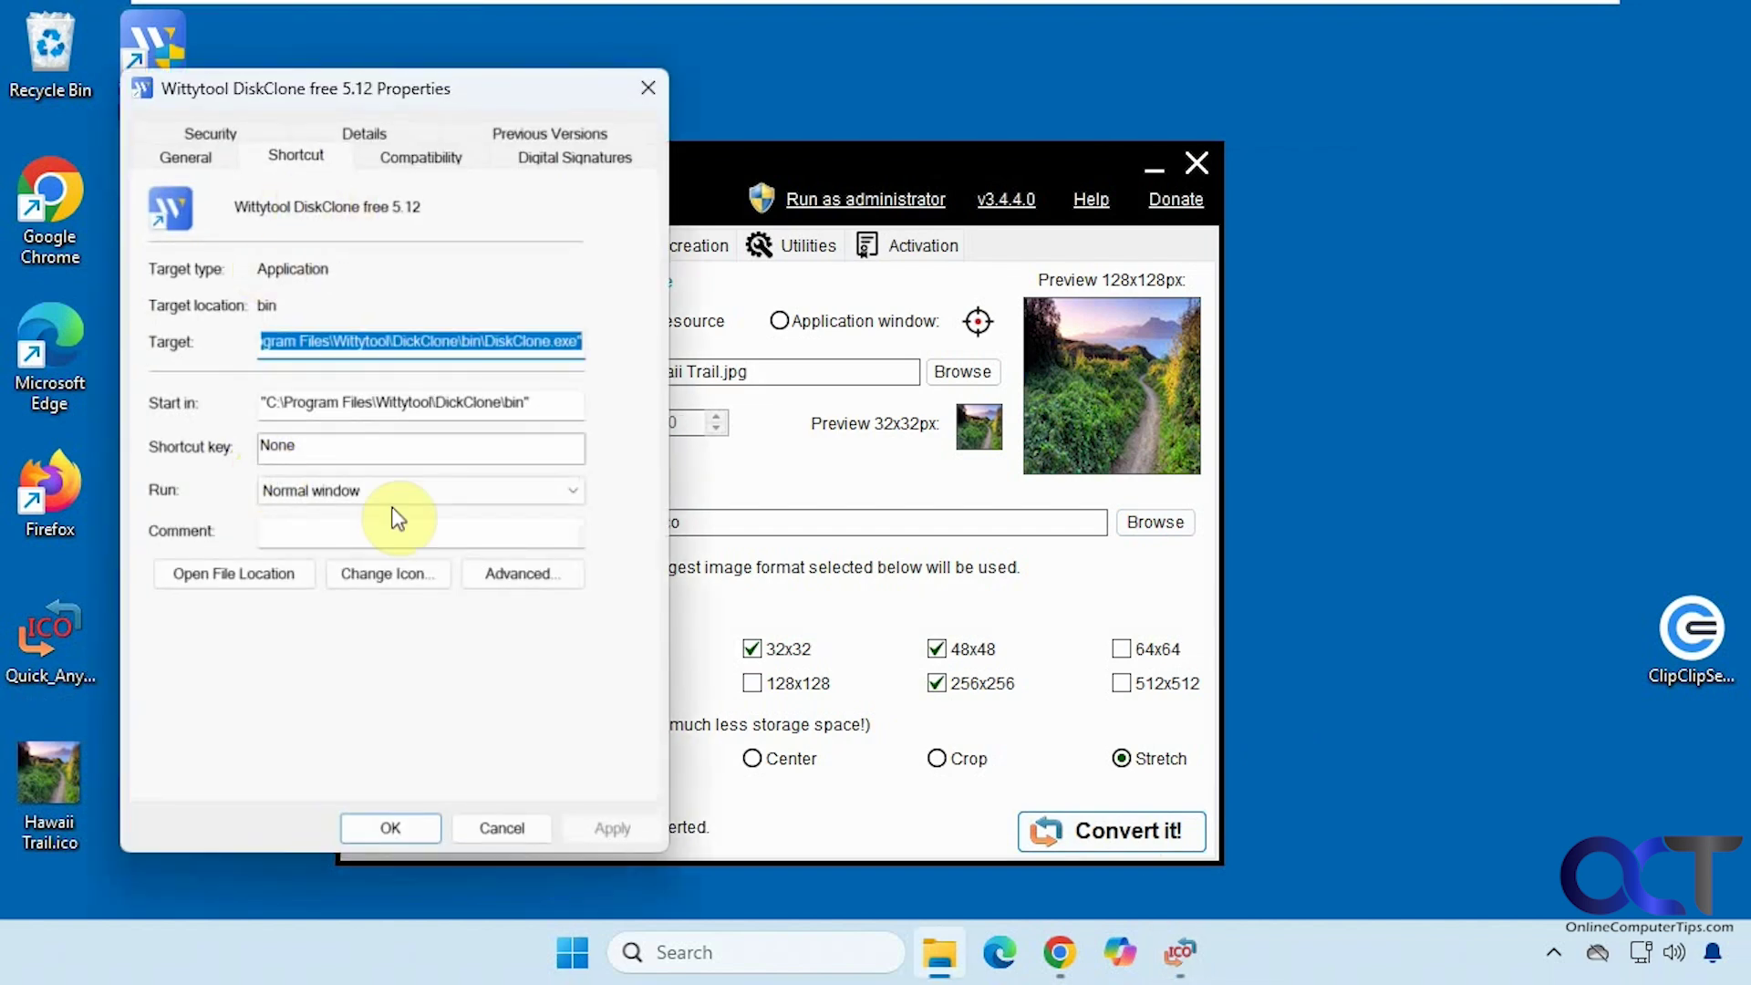
{"action": "left_click_drag", "start_coordinate": [492, 94], "coordinate": [778, 104]}
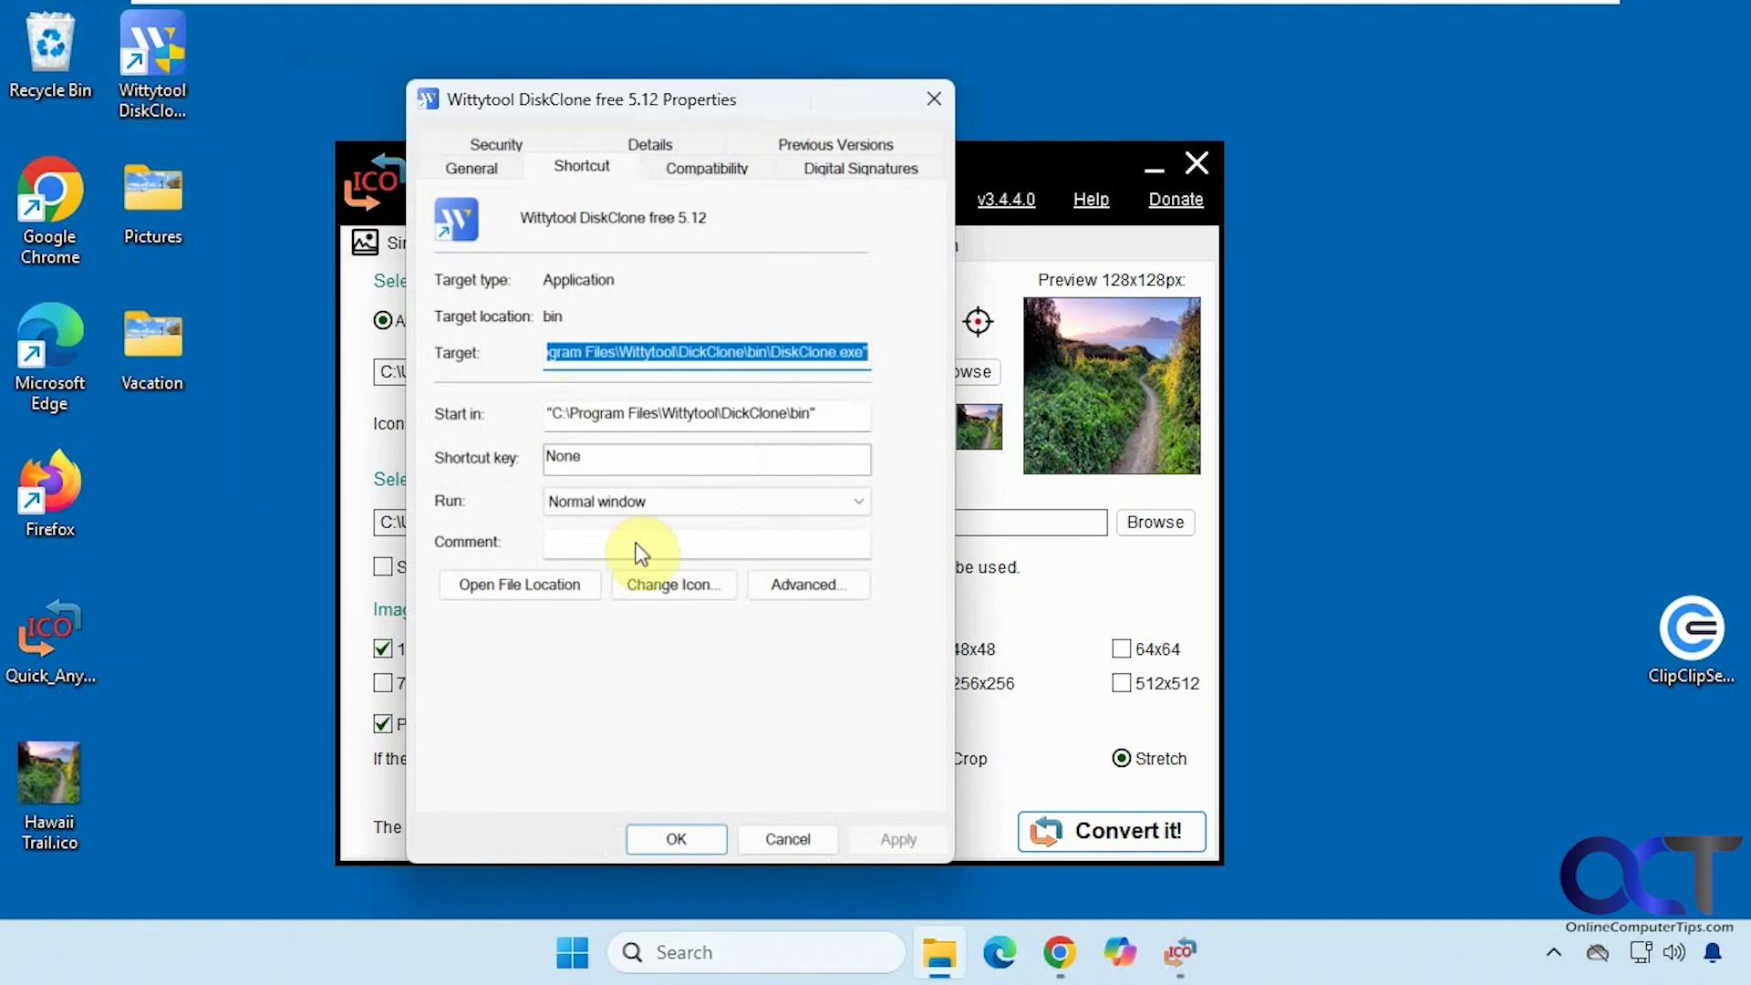
{"action": "left_click", "coordinate": [649, 582]}
{"action": "left_click", "coordinate": [808, 305]}
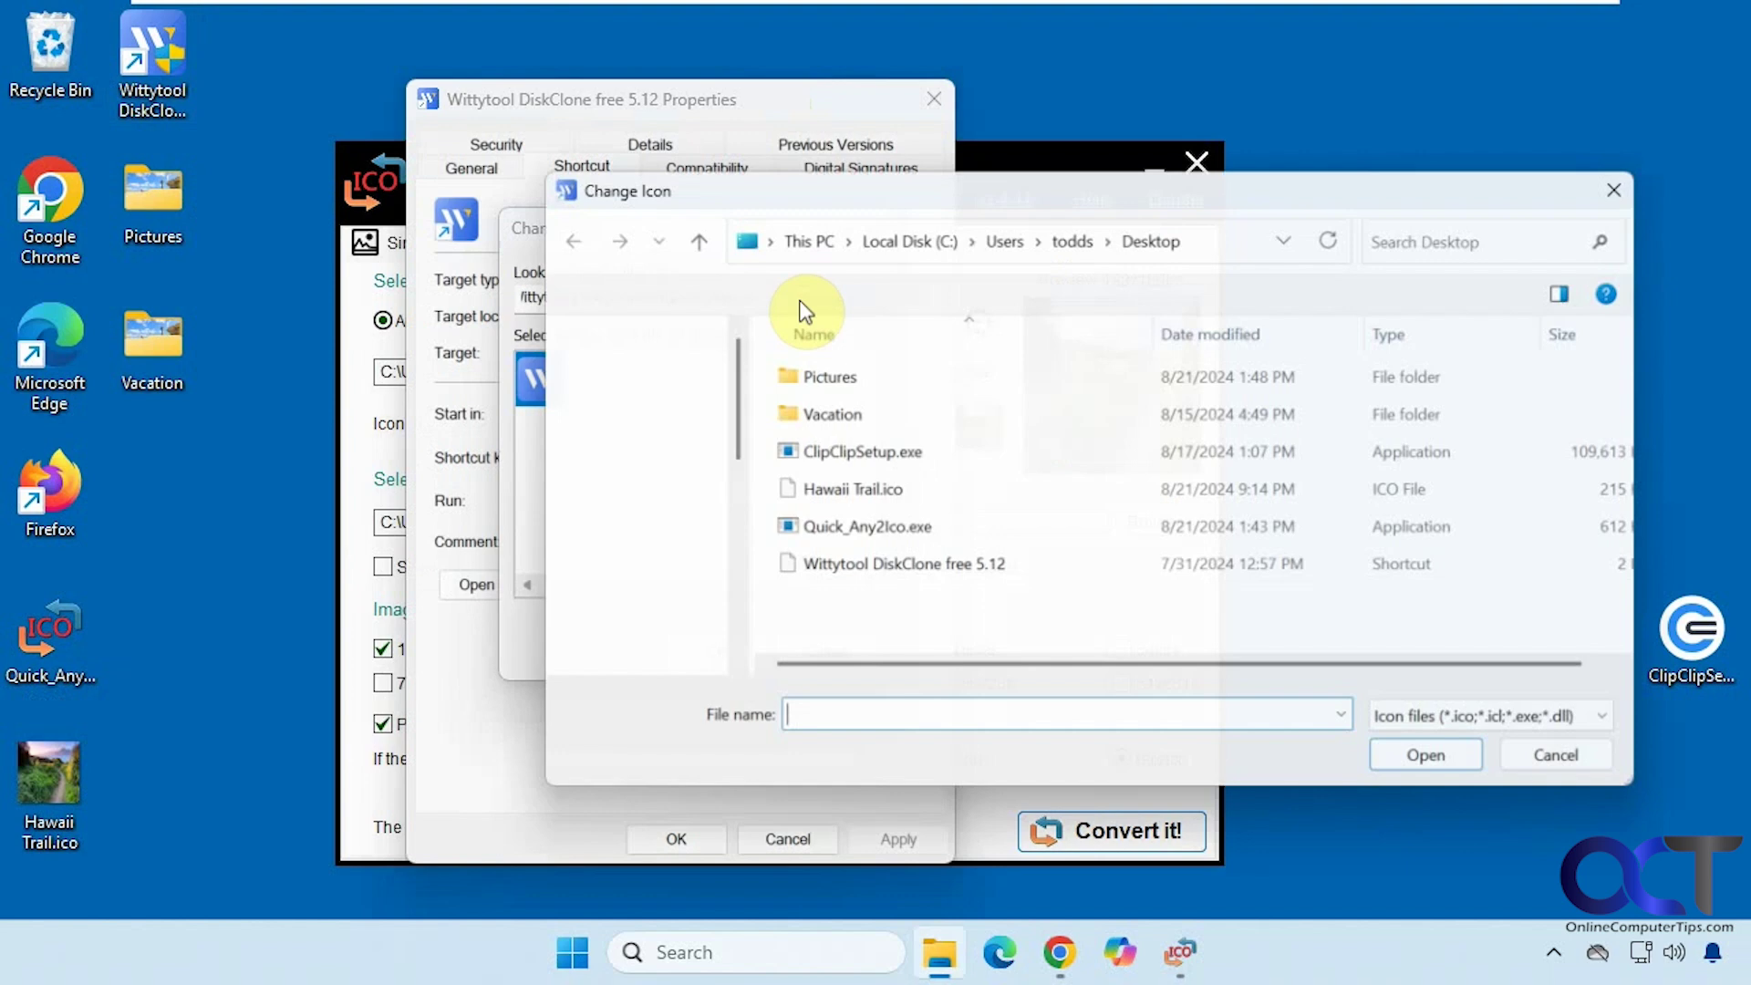
{"action": "left_click", "coordinate": [616, 465]}
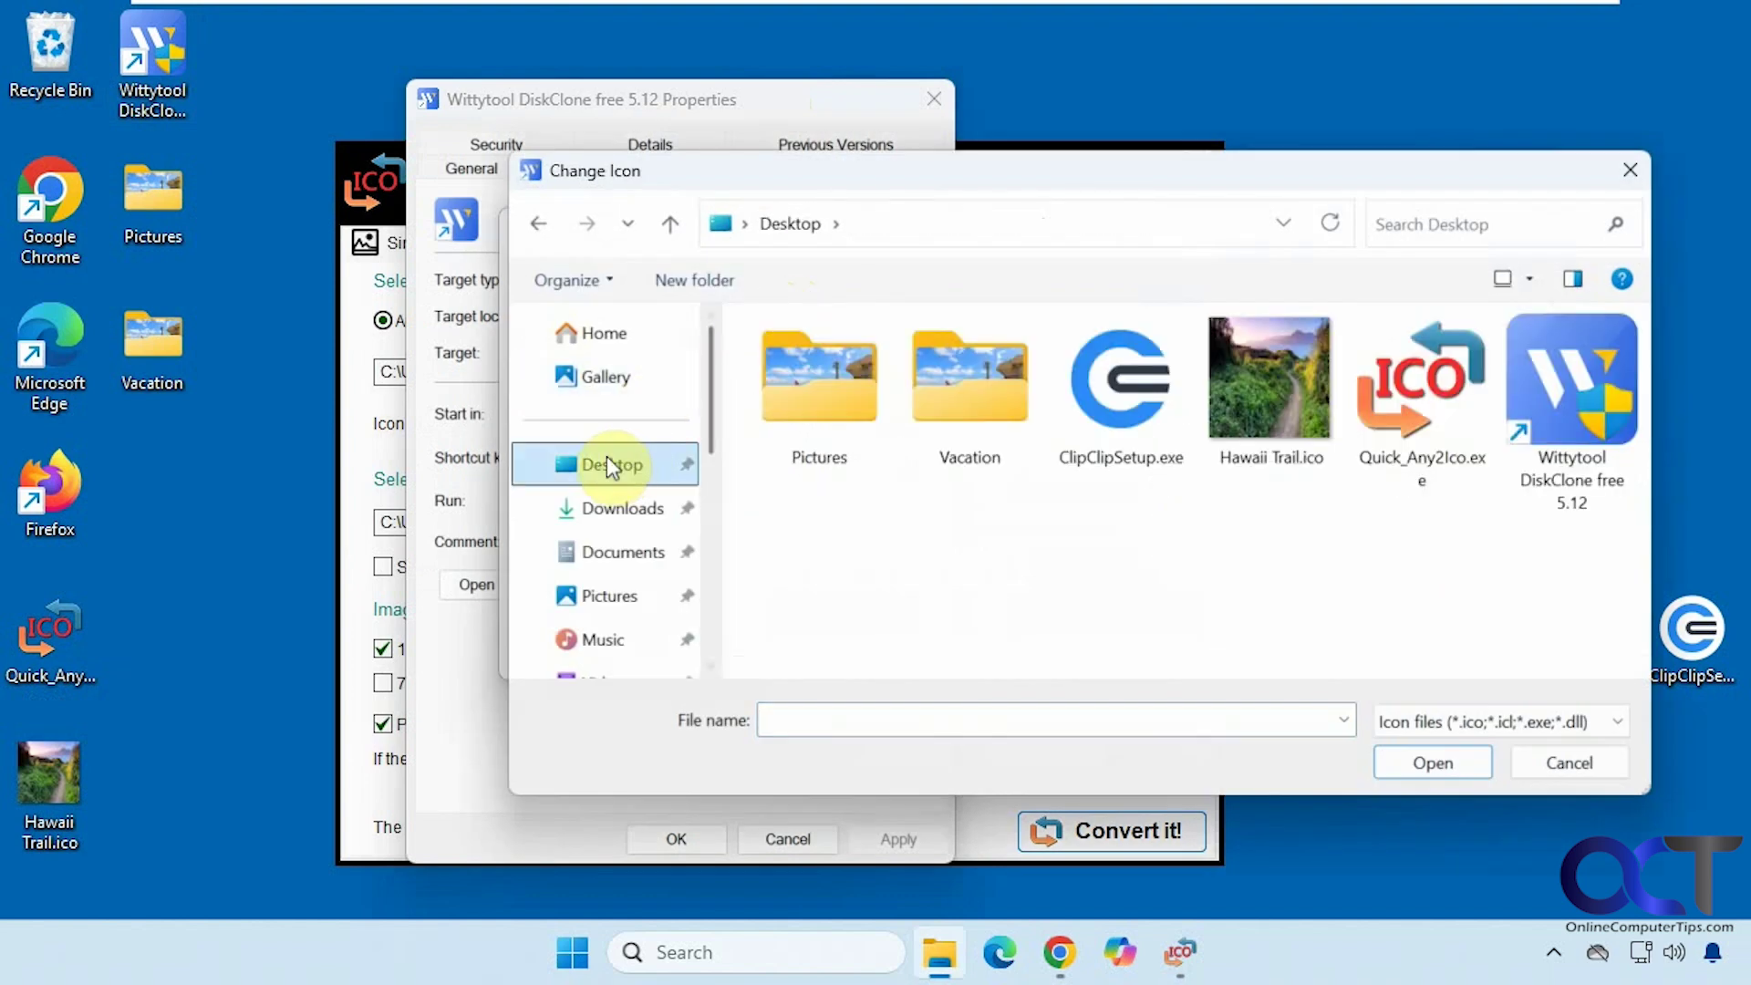
{"action": "double_click", "coordinate": [1213, 416]}
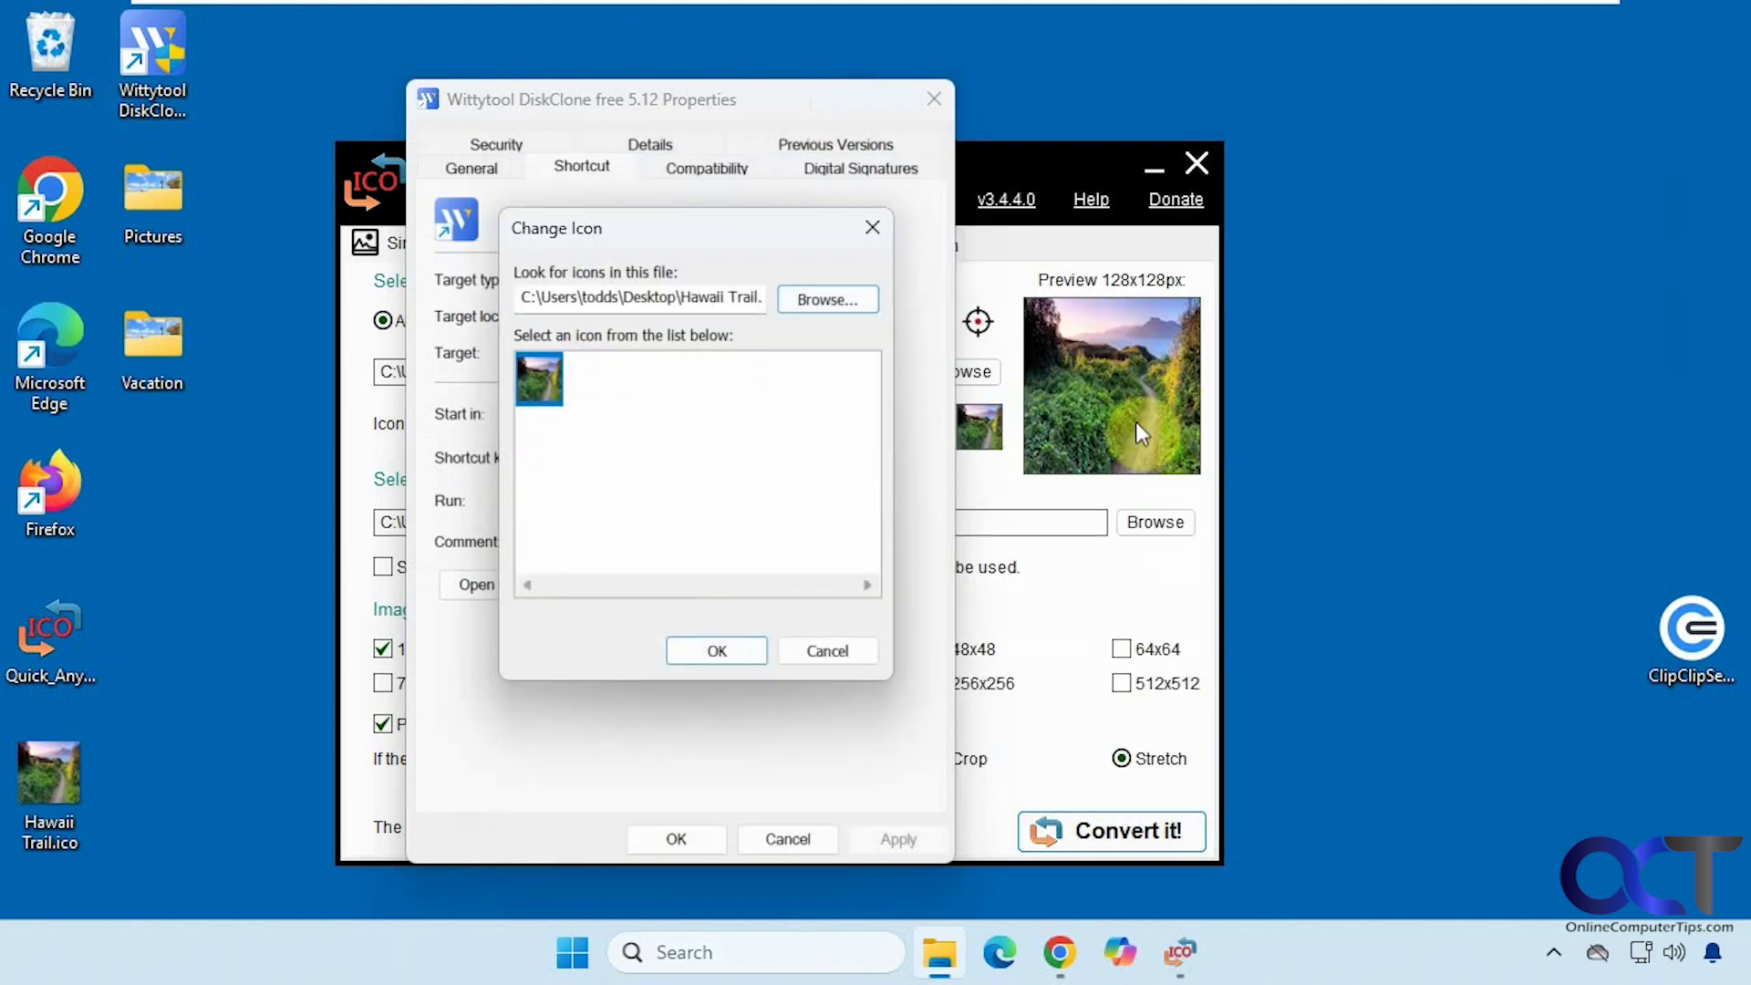
{"action": "left_click", "coordinate": [719, 655]}
{"action": "left_click", "coordinate": [684, 839]}
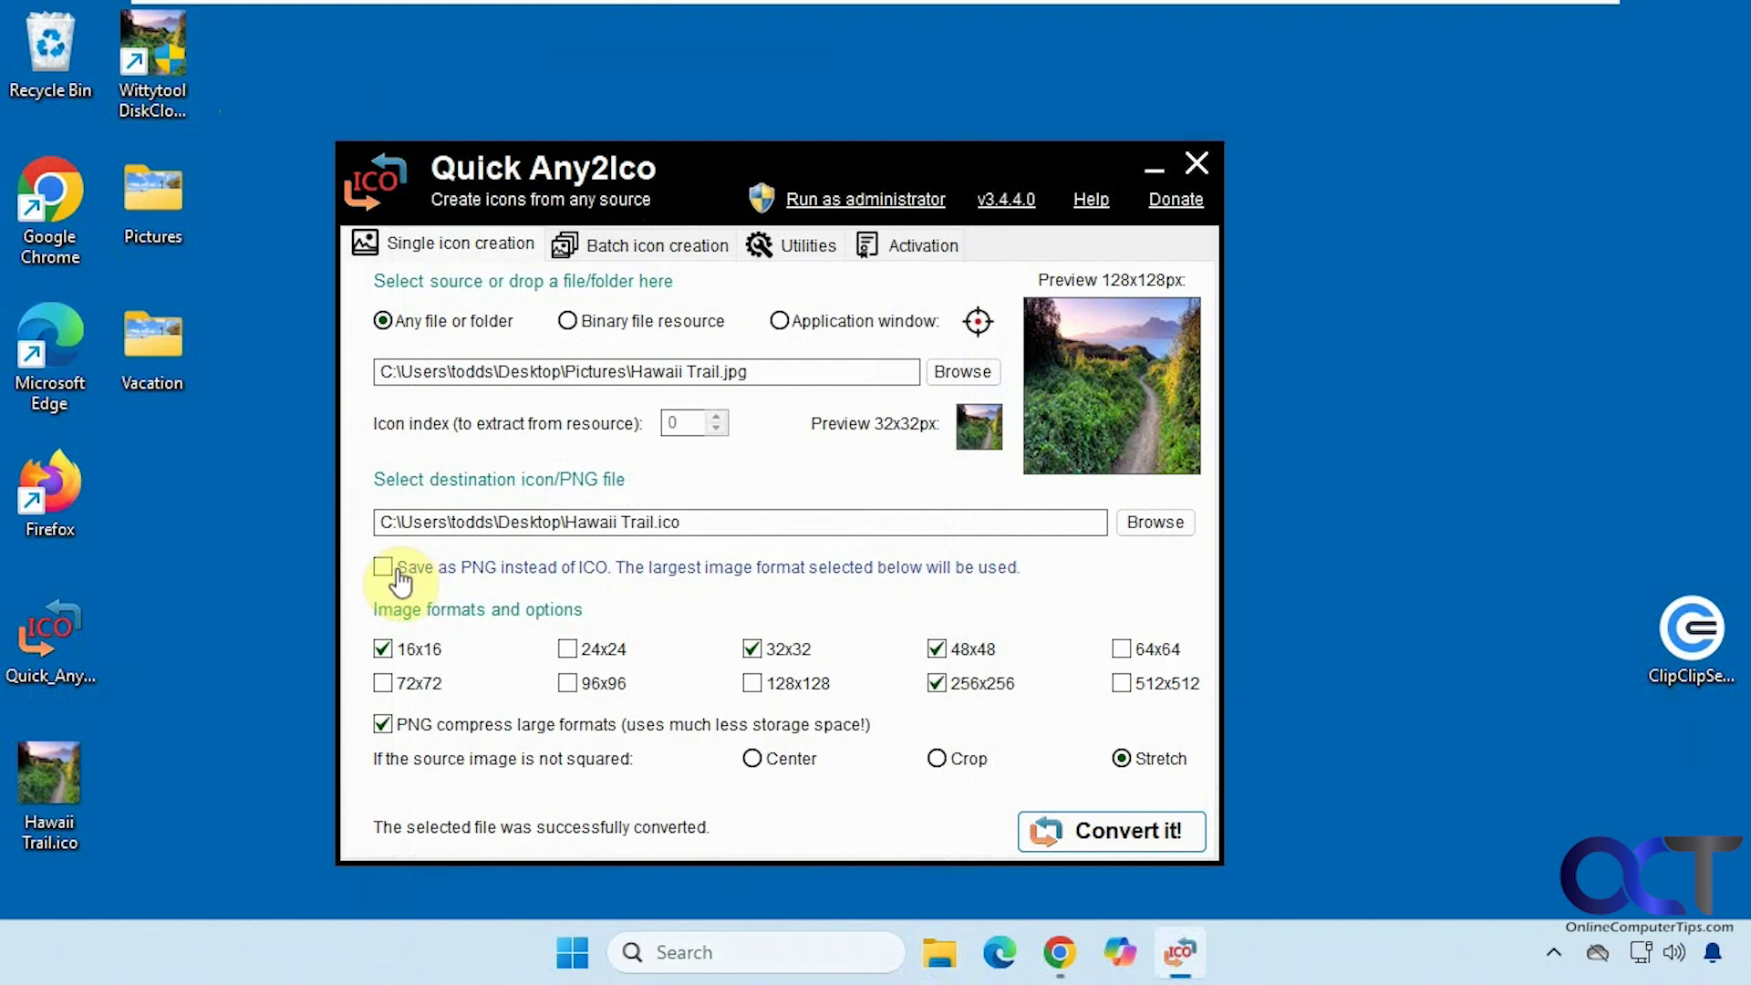
Switch to batch icon creation, extracting all icons from ClipClipSetup.exe
{"action": "left_click", "coordinate": [609, 245]}
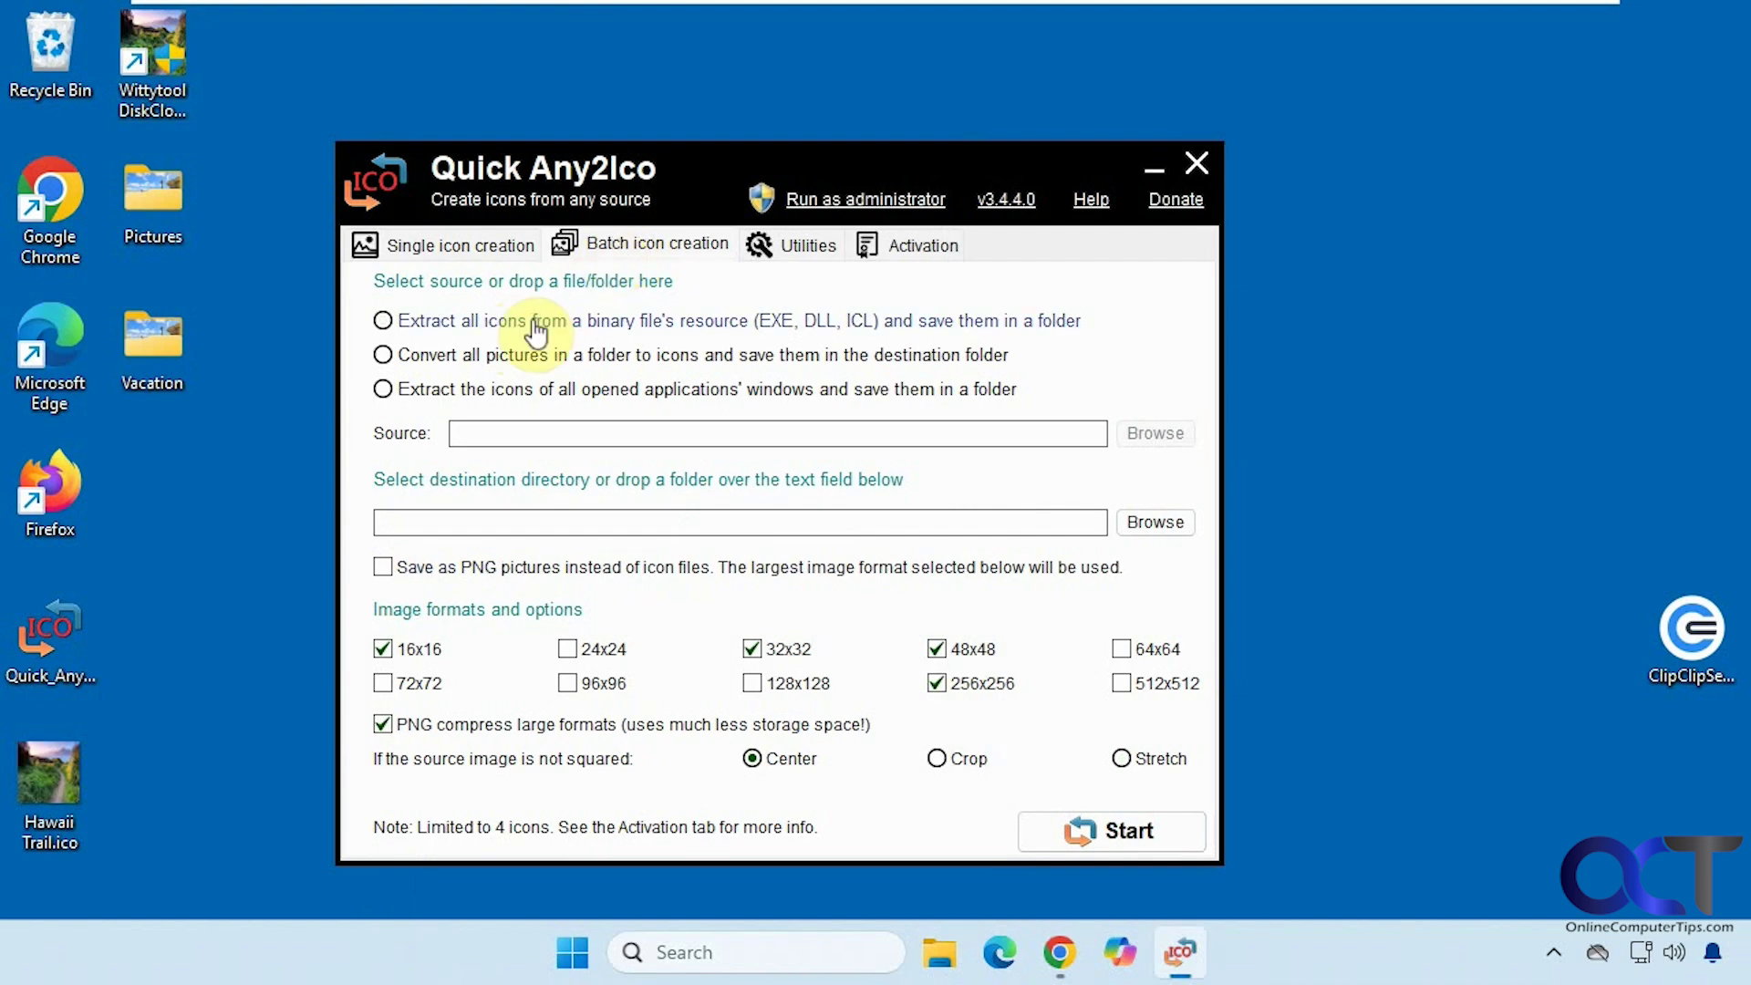
{"action": "left_click", "coordinate": [628, 330]}
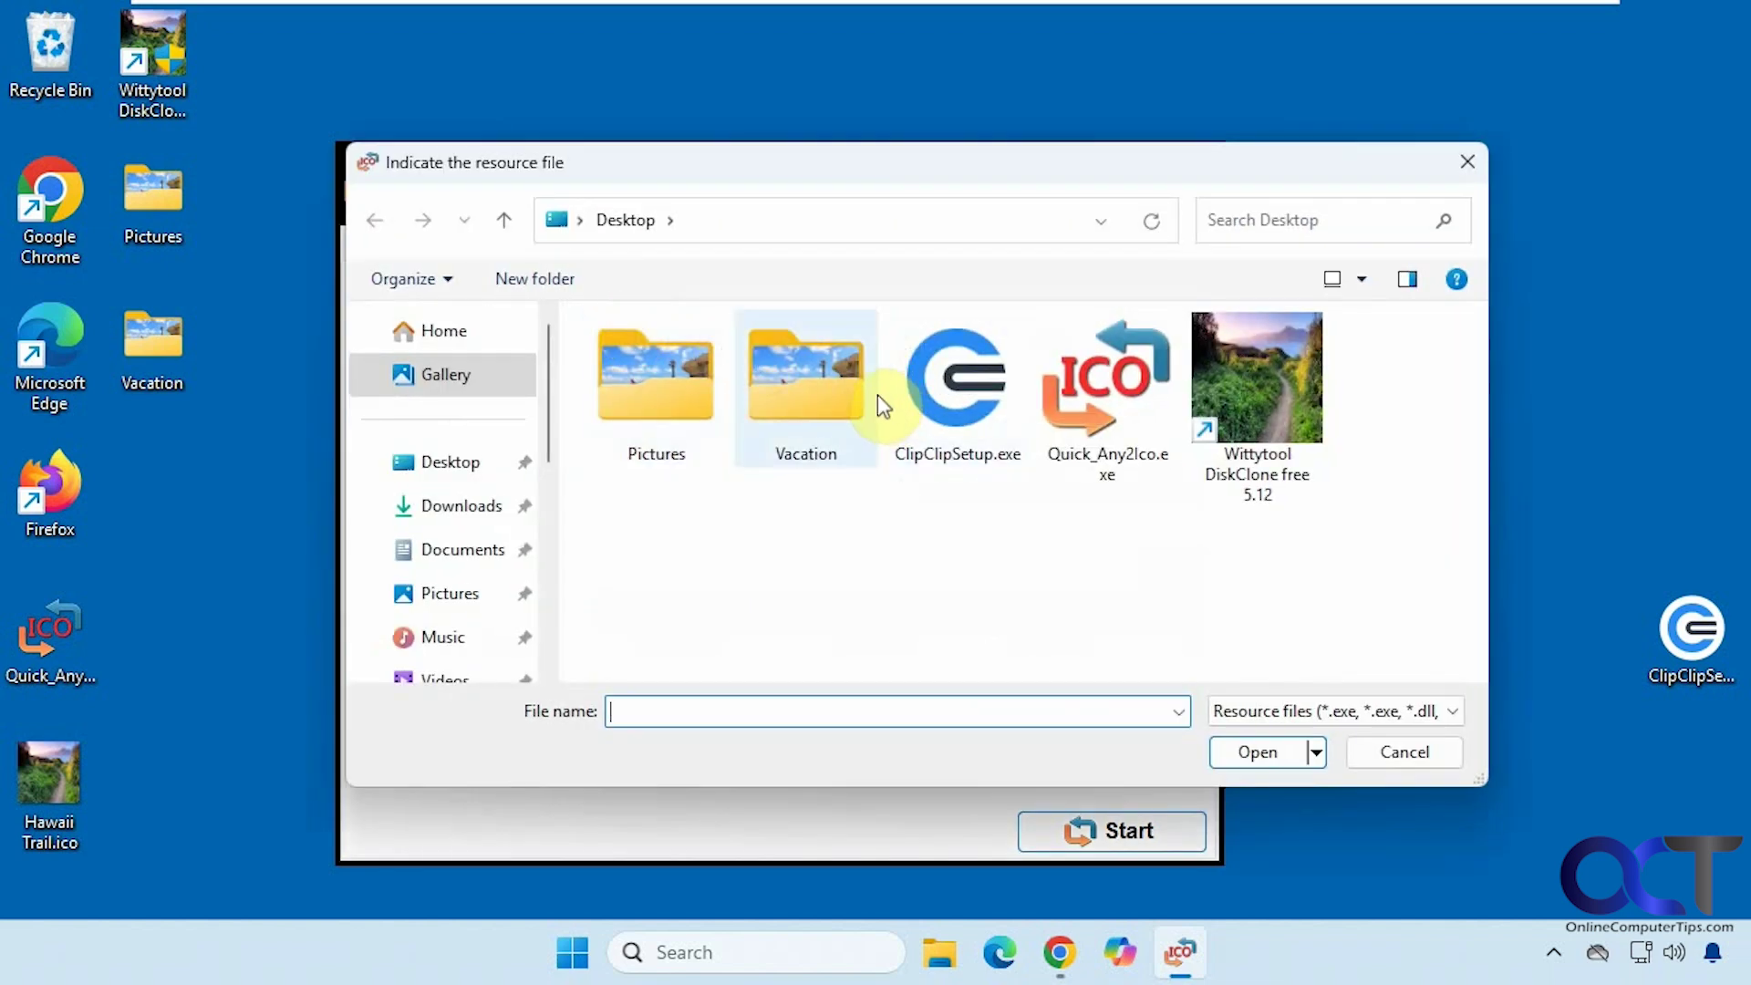
{"action": "double_click", "coordinate": [977, 427]}
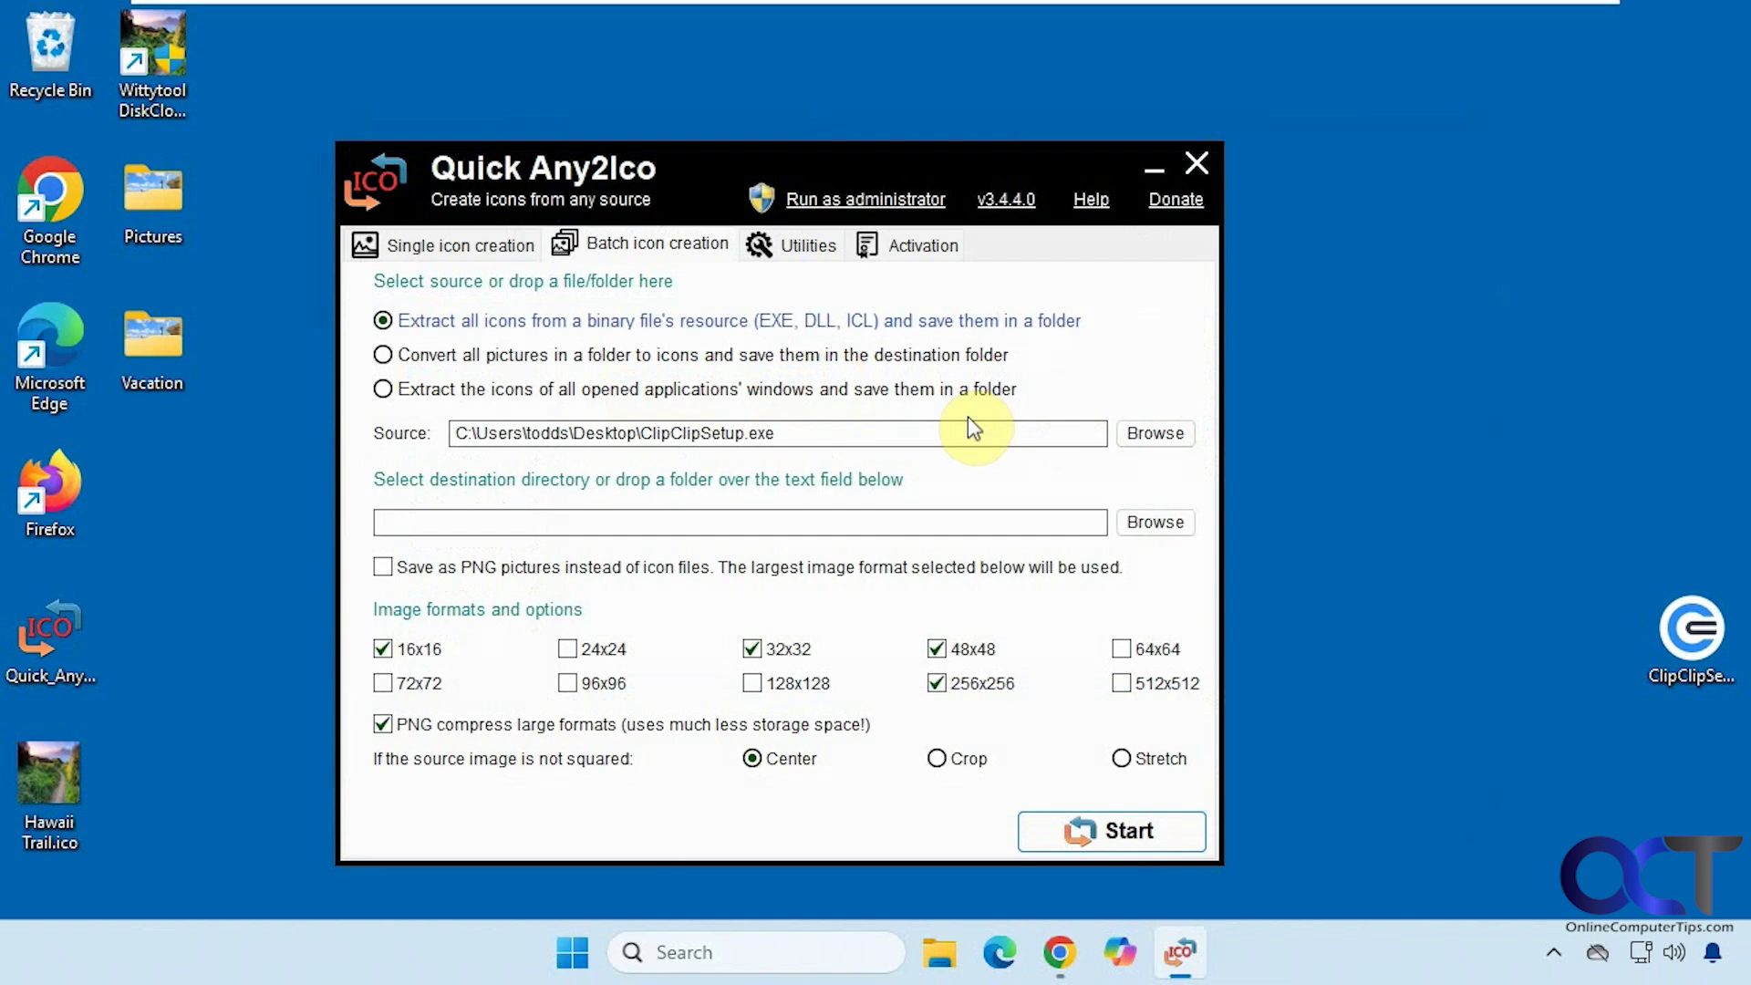
Extract the icons to the Desktop, dismiss the demo notice, and inspect ClipClipSetup.exe_Icon_0.ico
{"action": "left_click", "coordinate": [1156, 522]}
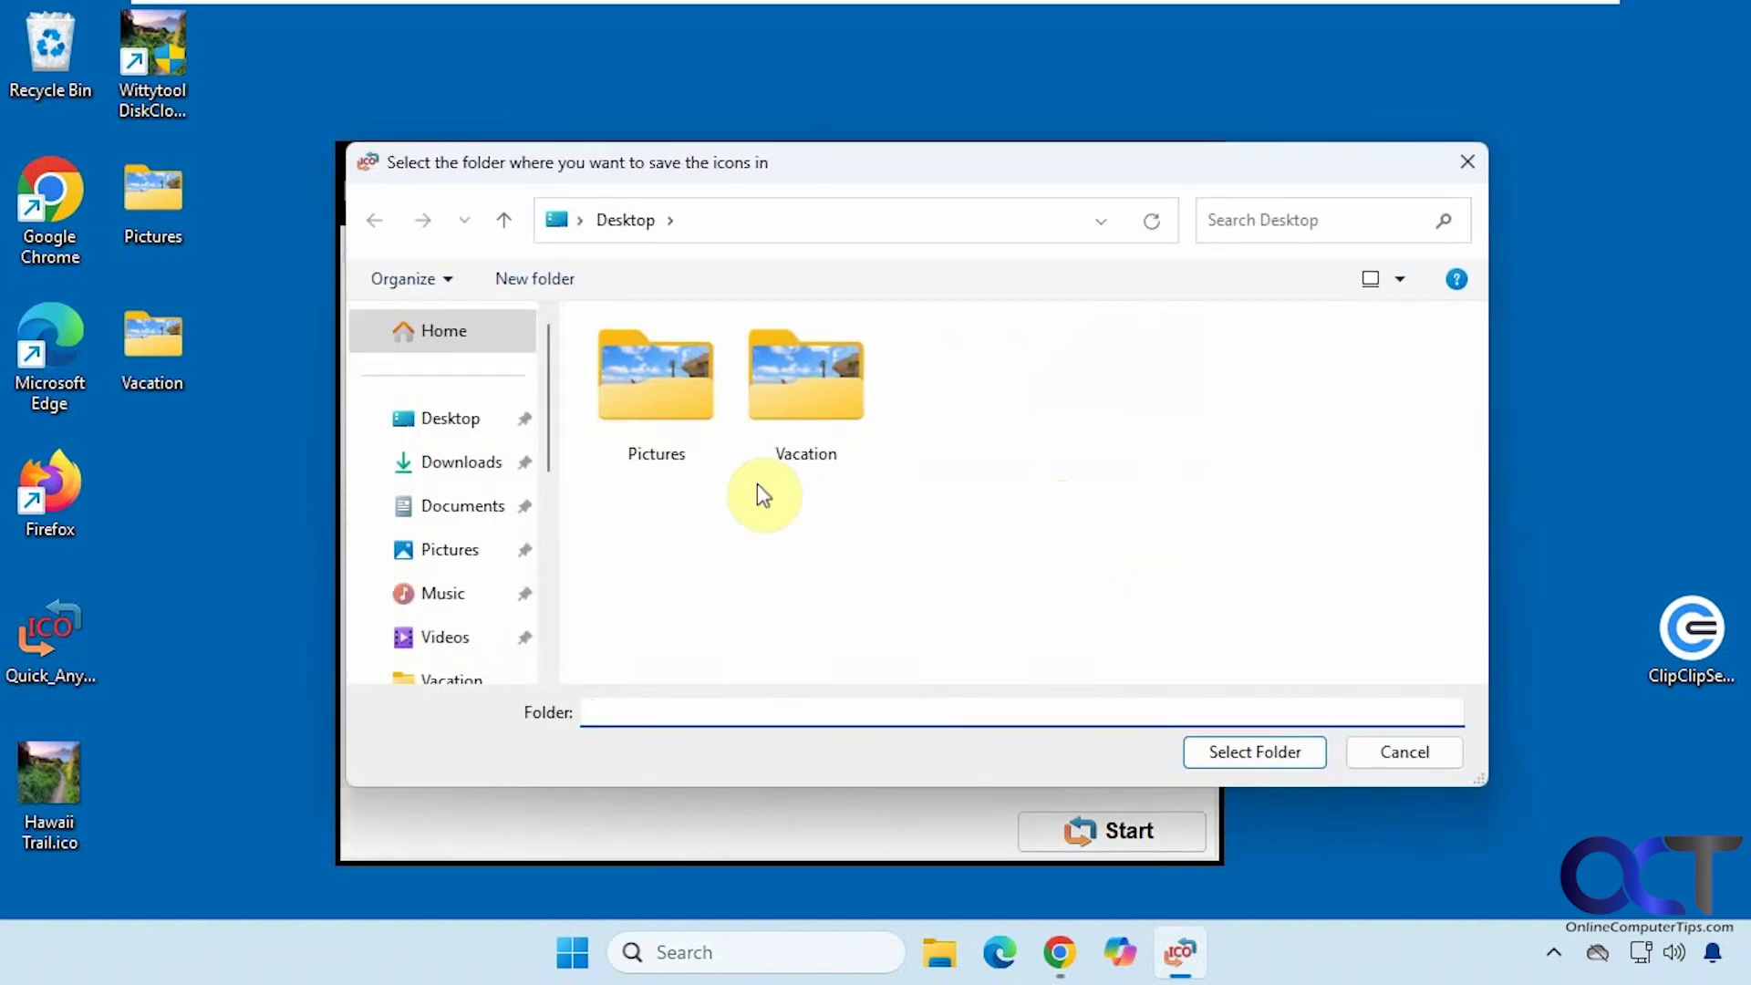
{"action": "left_click", "coordinate": [462, 422]}
{"action": "left_click", "coordinate": [1223, 751]}
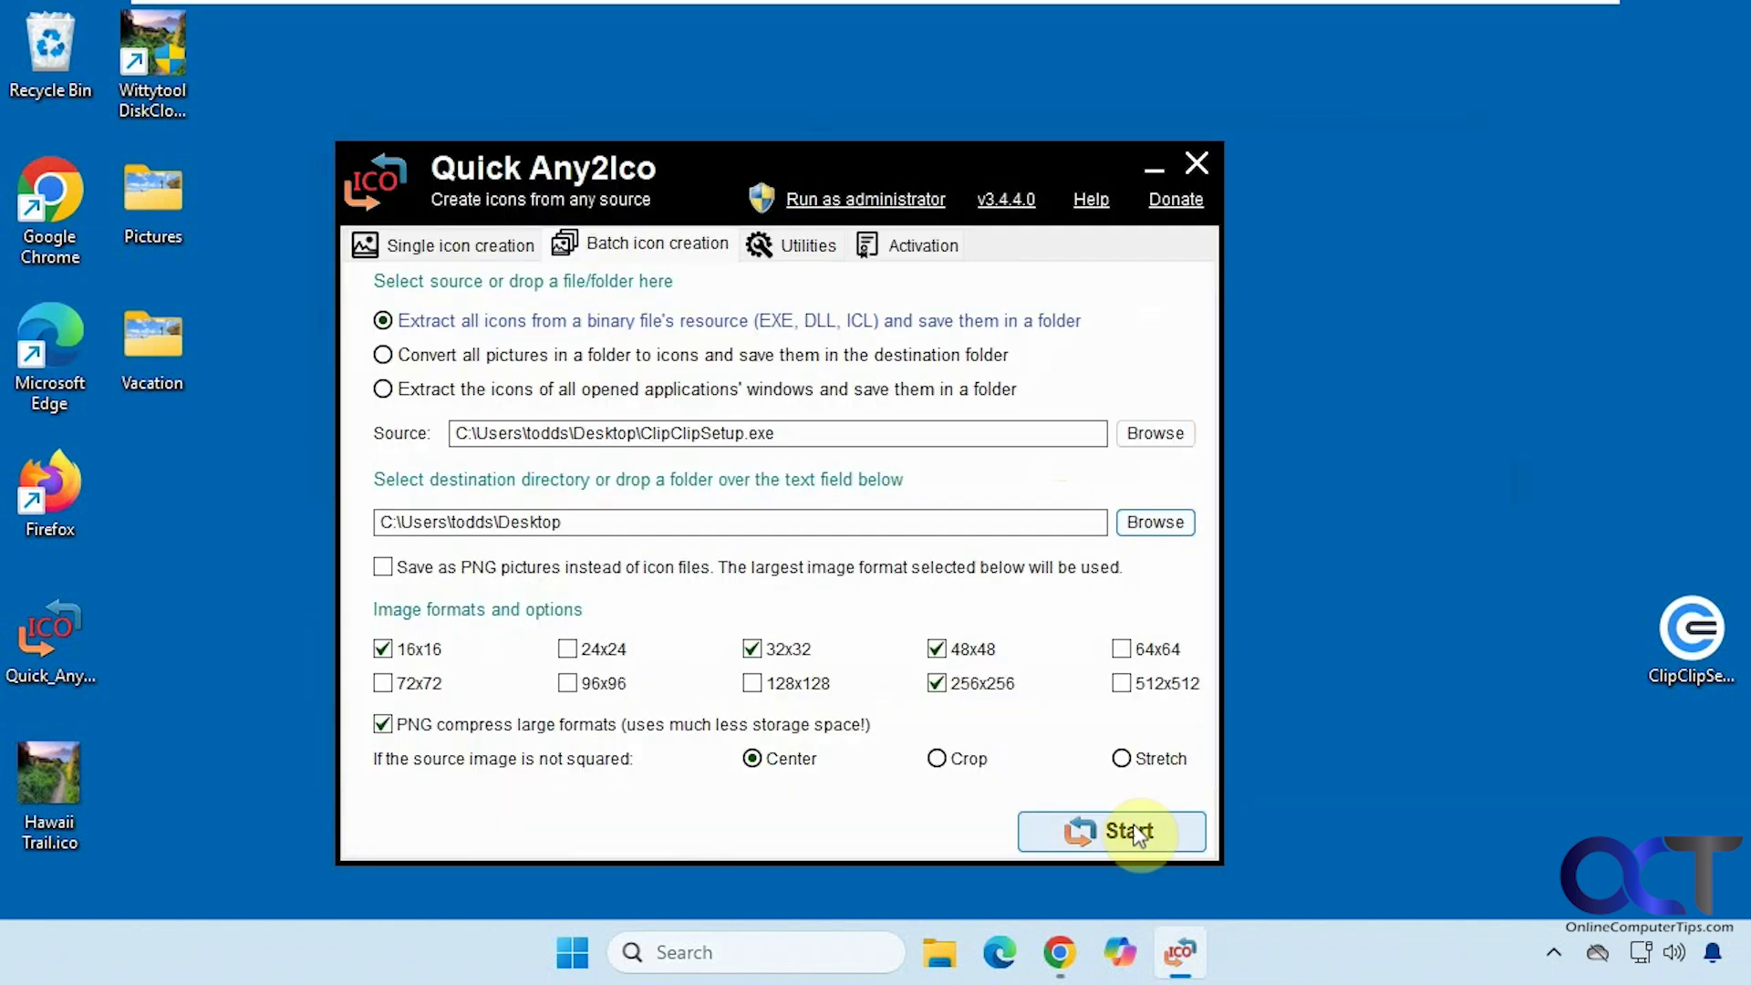
{"action": "left_click", "coordinate": [1115, 834]}
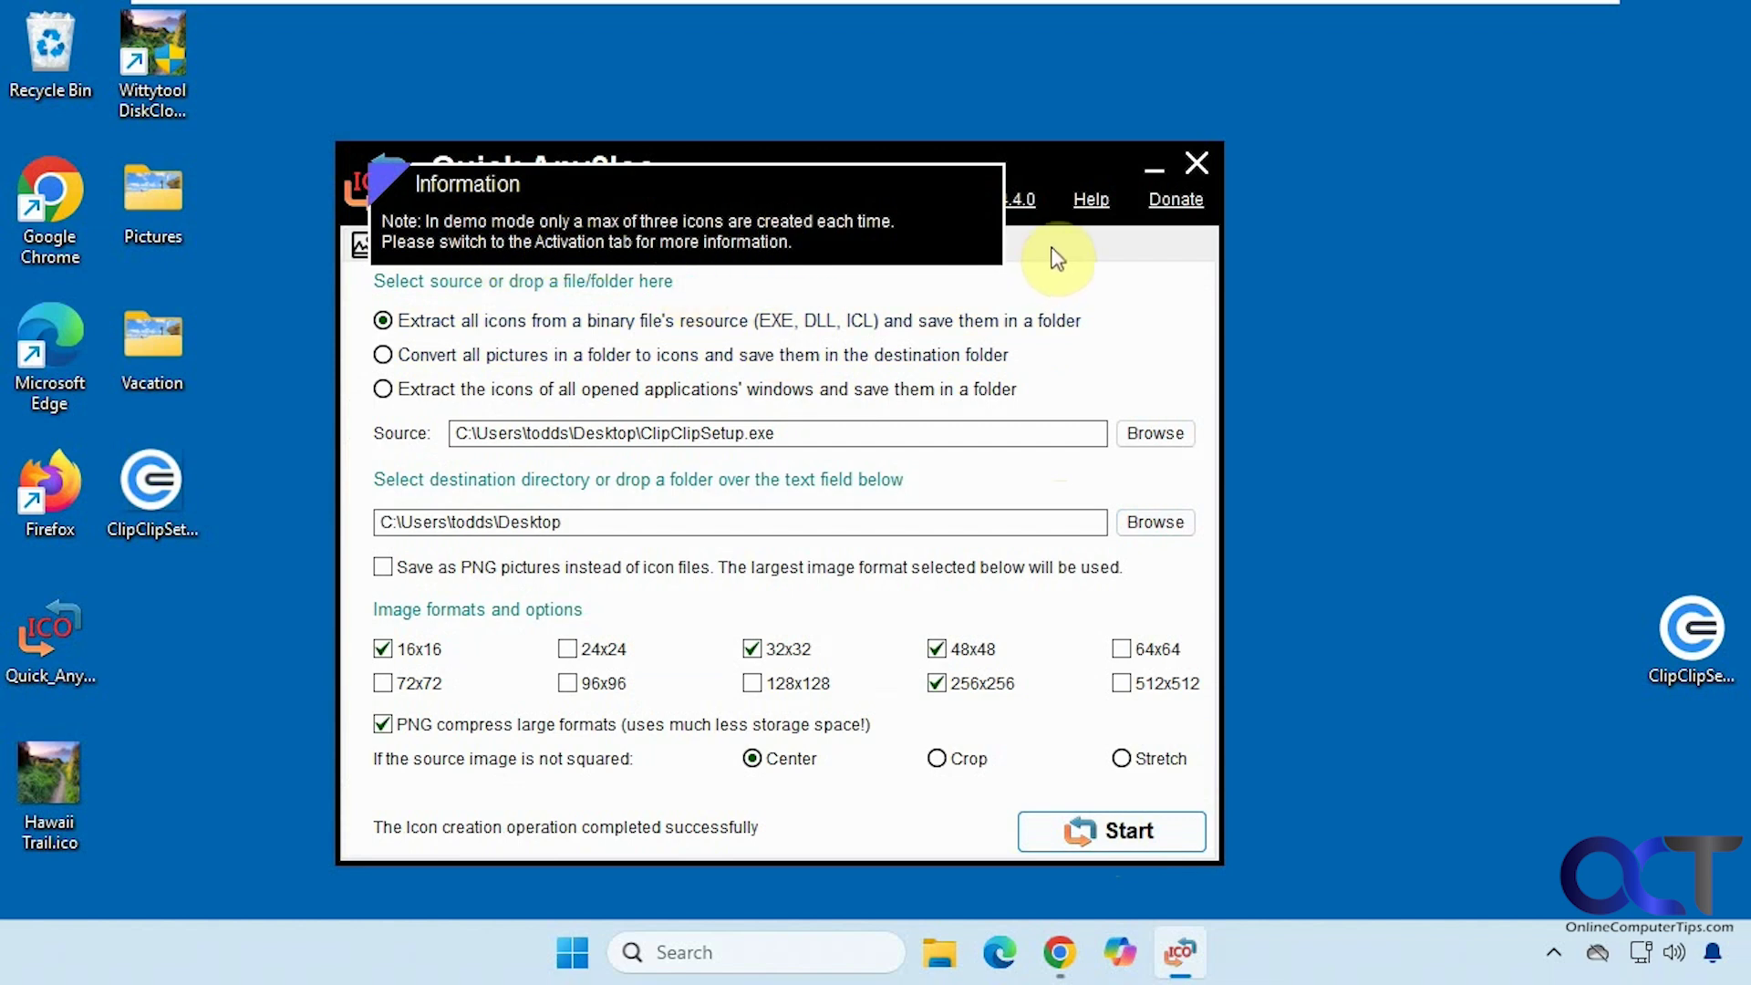
{"action": "left_click", "coordinate": [401, 171]}
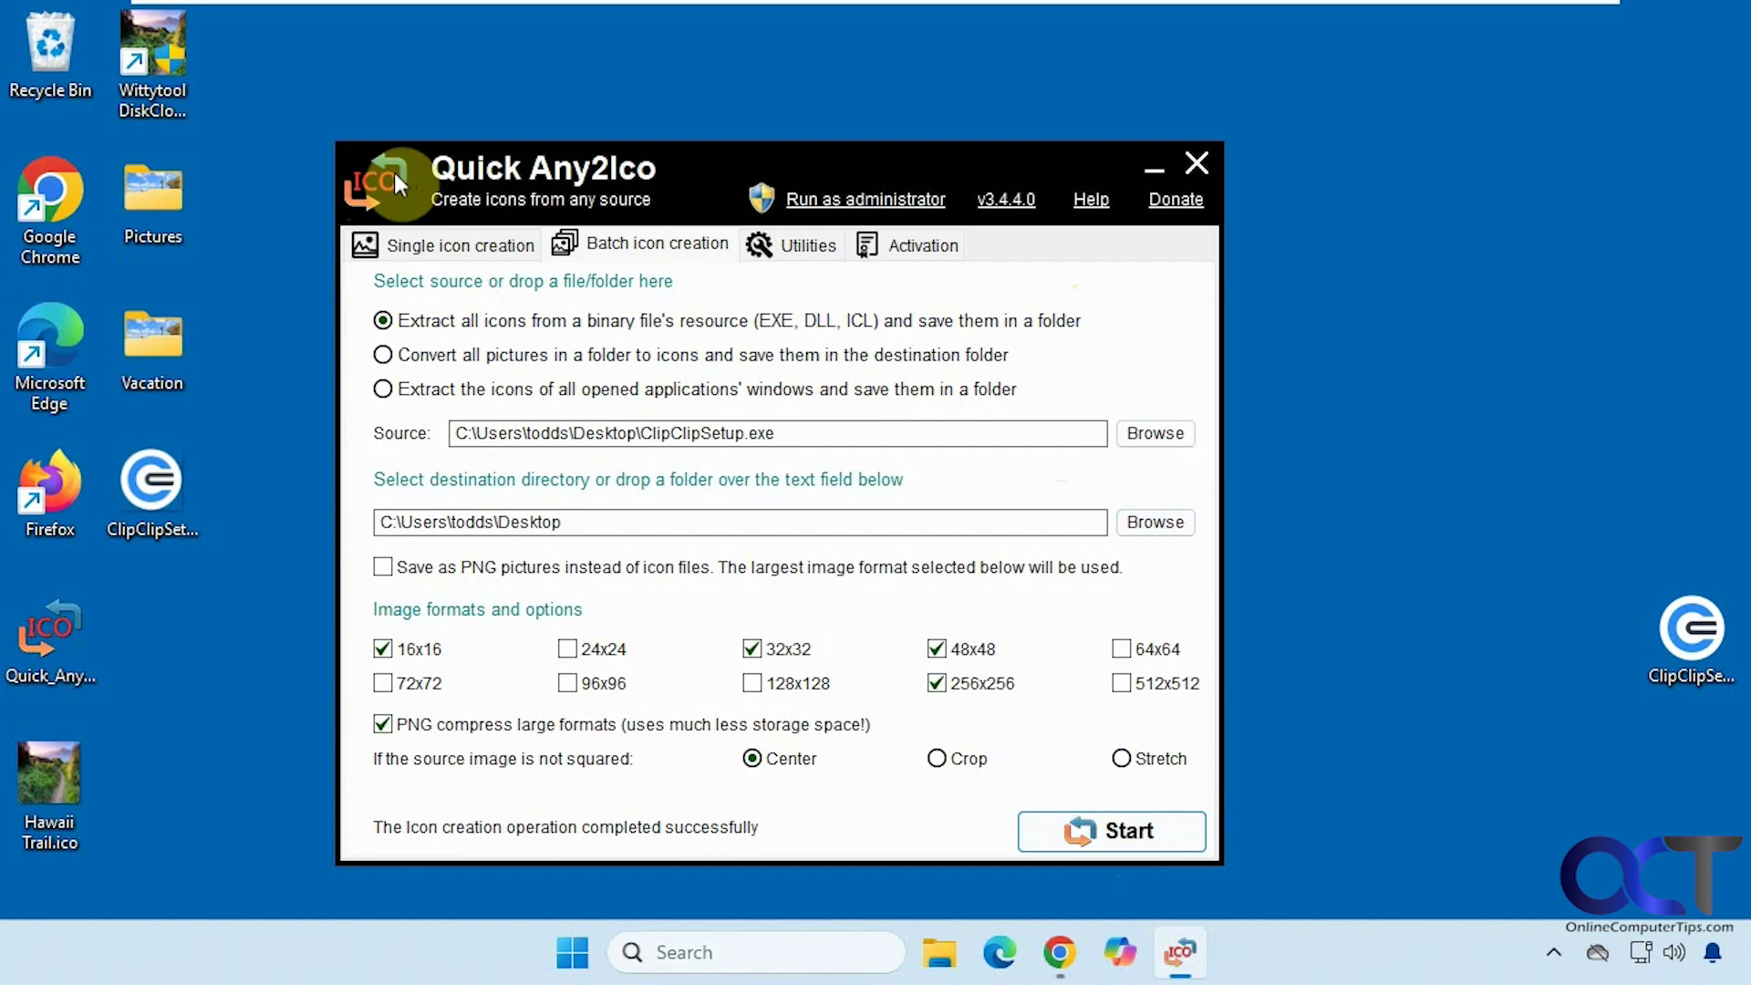
{"action": "left_click", "coordinate": [167, 489]}
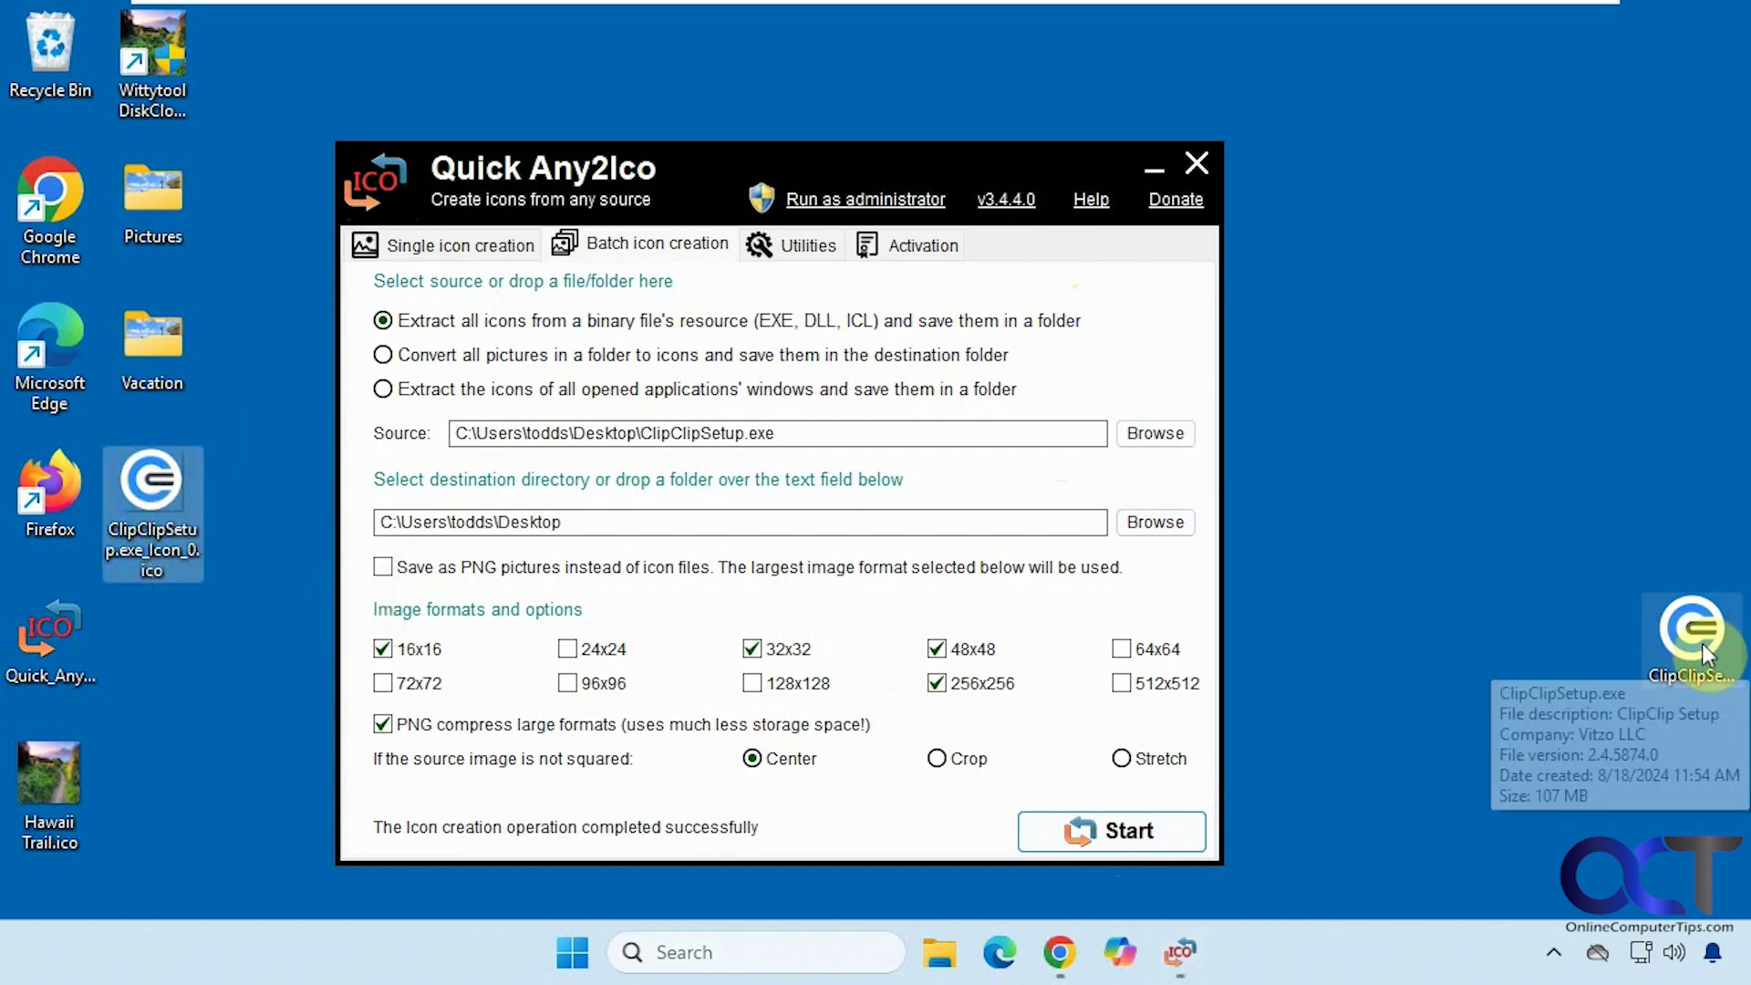
Choose Convert all pictures in a folder with Pictures\Cars as the source
{"action": "left_click", "coordinate": [594, 353]}
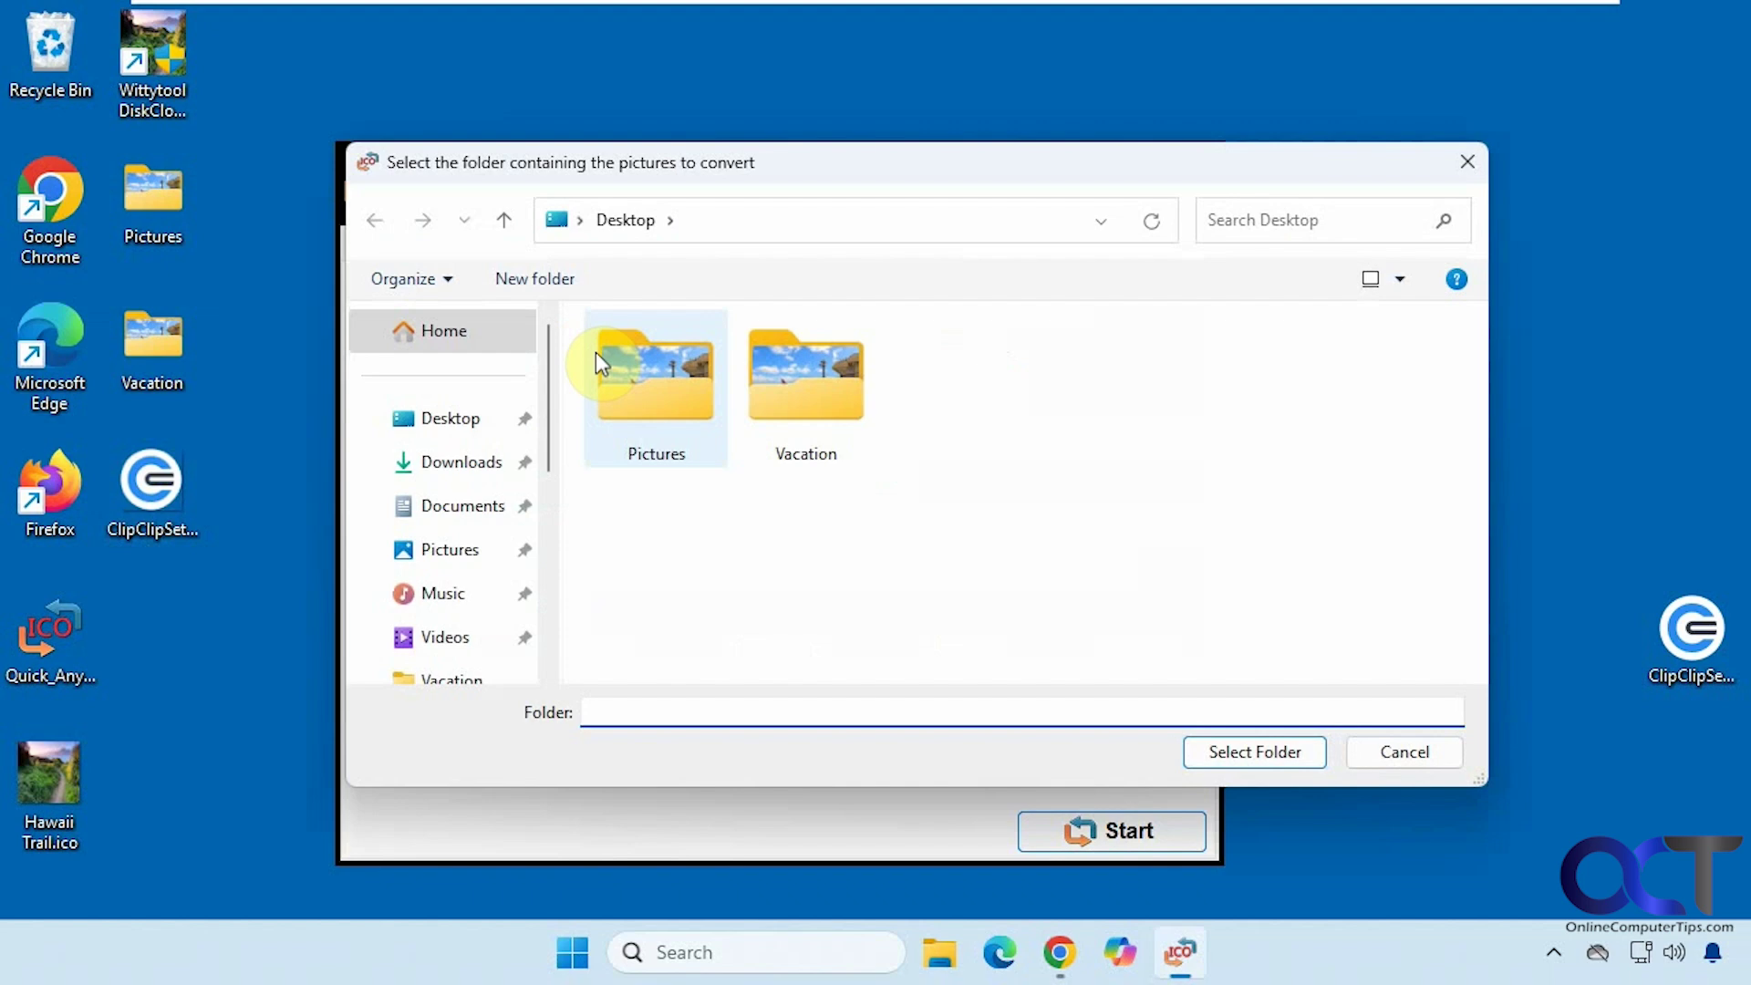
{"action": "double_click", "coordinate": [673, 382]}
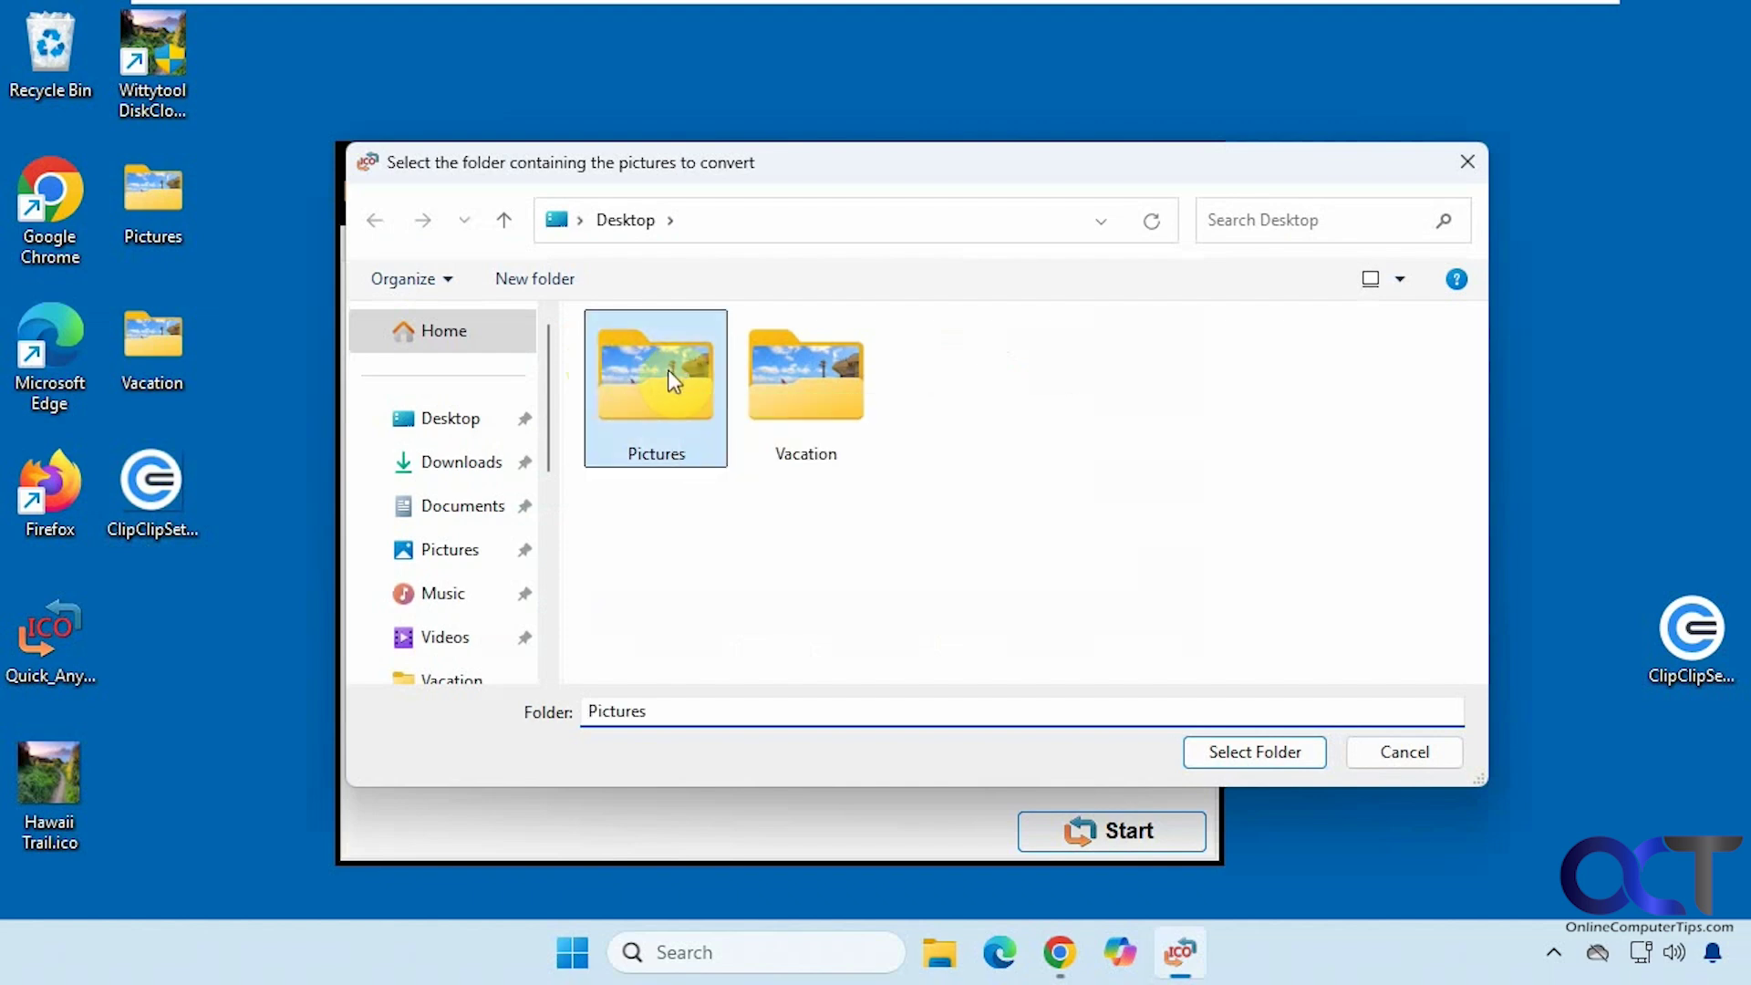
{"action": "left_click", "coordinate": [374, 220]}
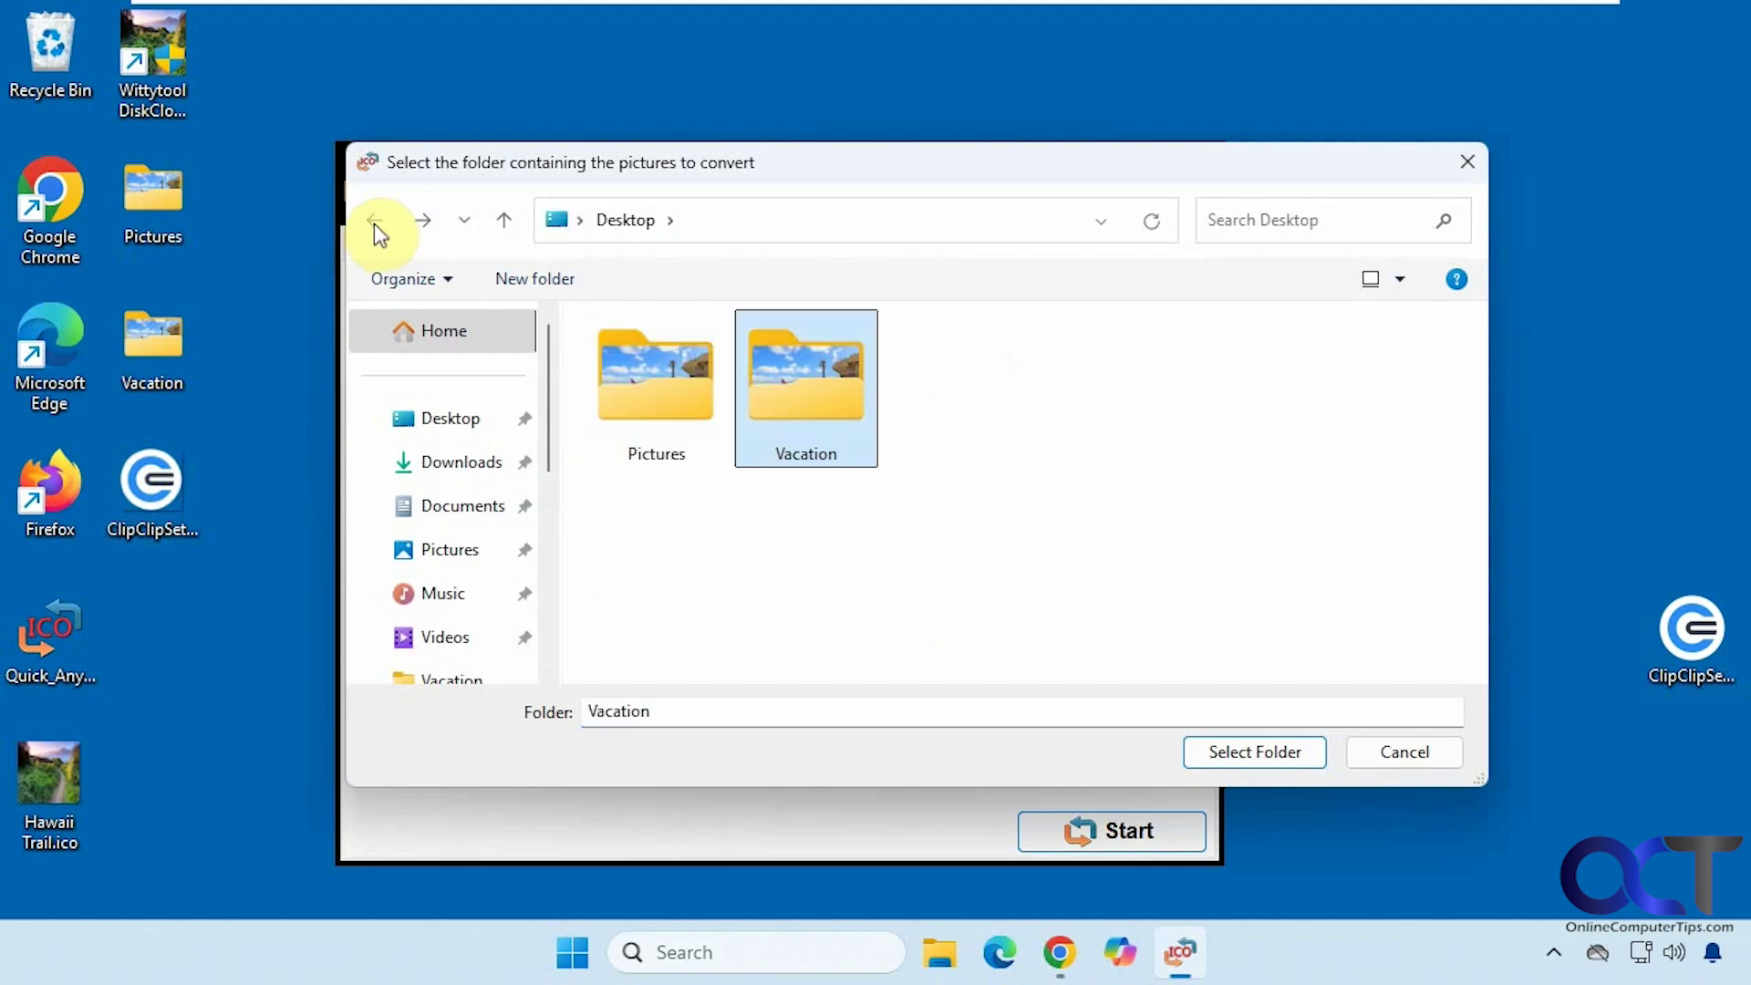
{"action": "left_click", "coordinate": [453, 545]}
{"action": "double_click", "coordinate": [823, 425]}
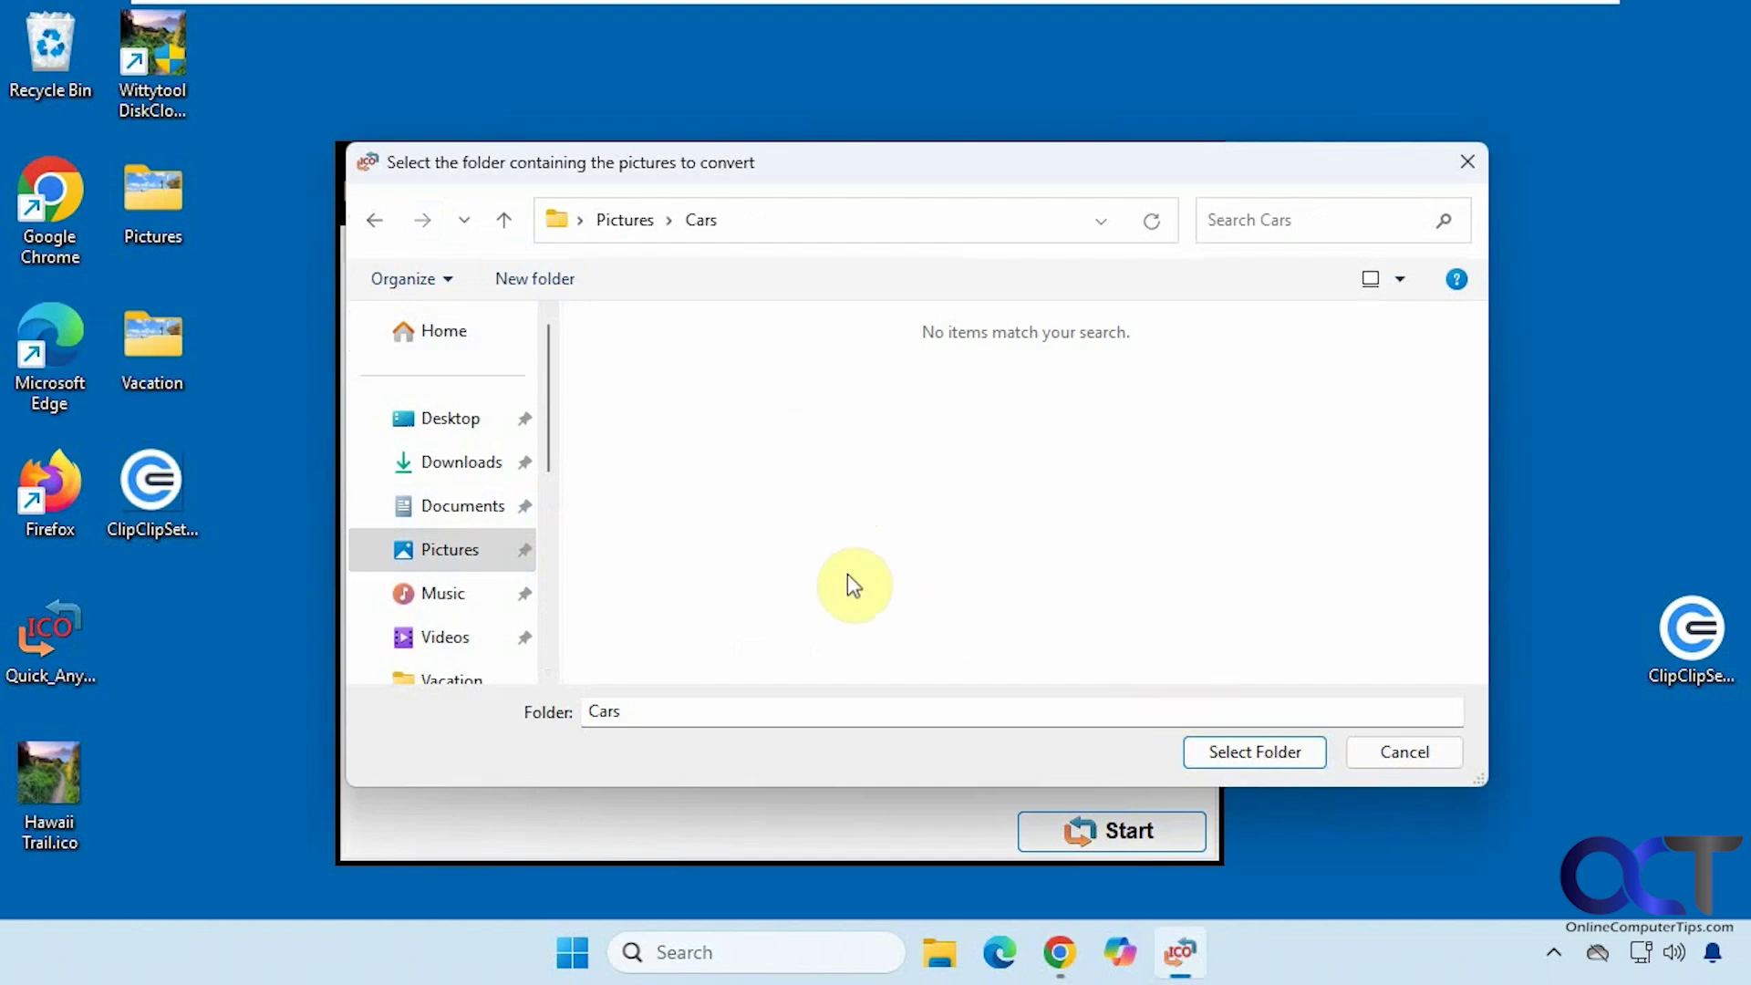
{"action": "left_click", "coordinate": [1213, 752]}
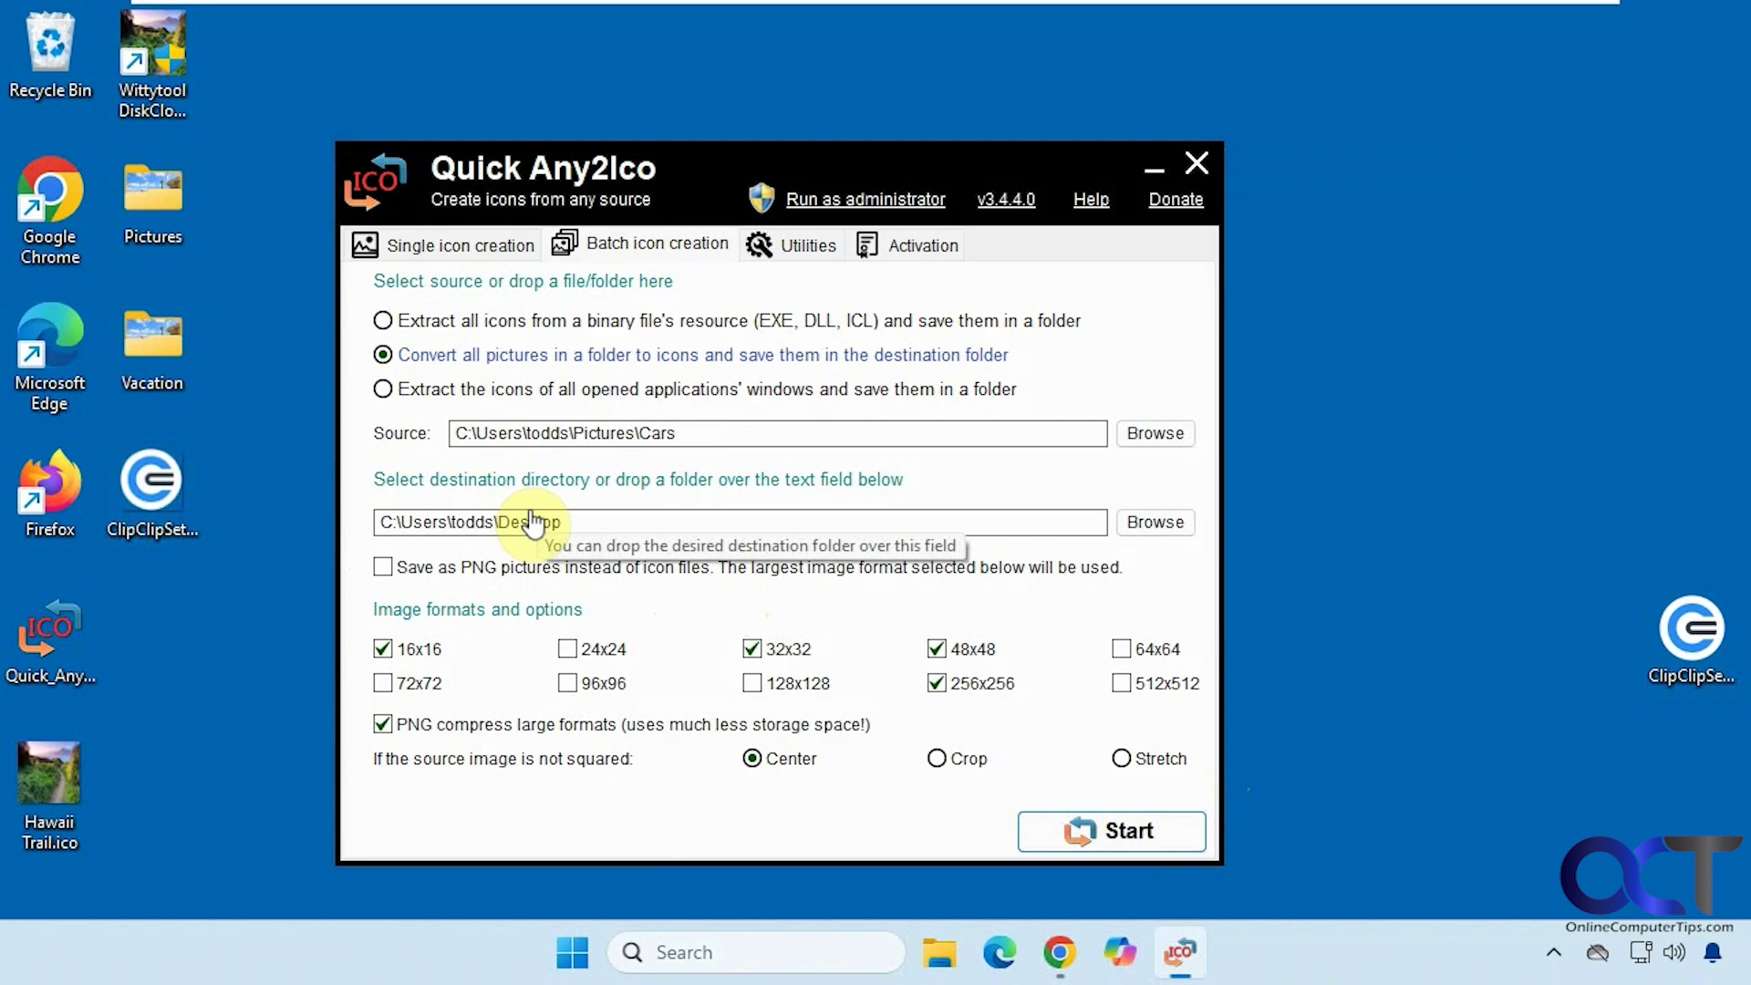
Create a new Desktop folder named Car Icons and select it as the destination
{"action": "left_click", "coordinate": [577, 518]}
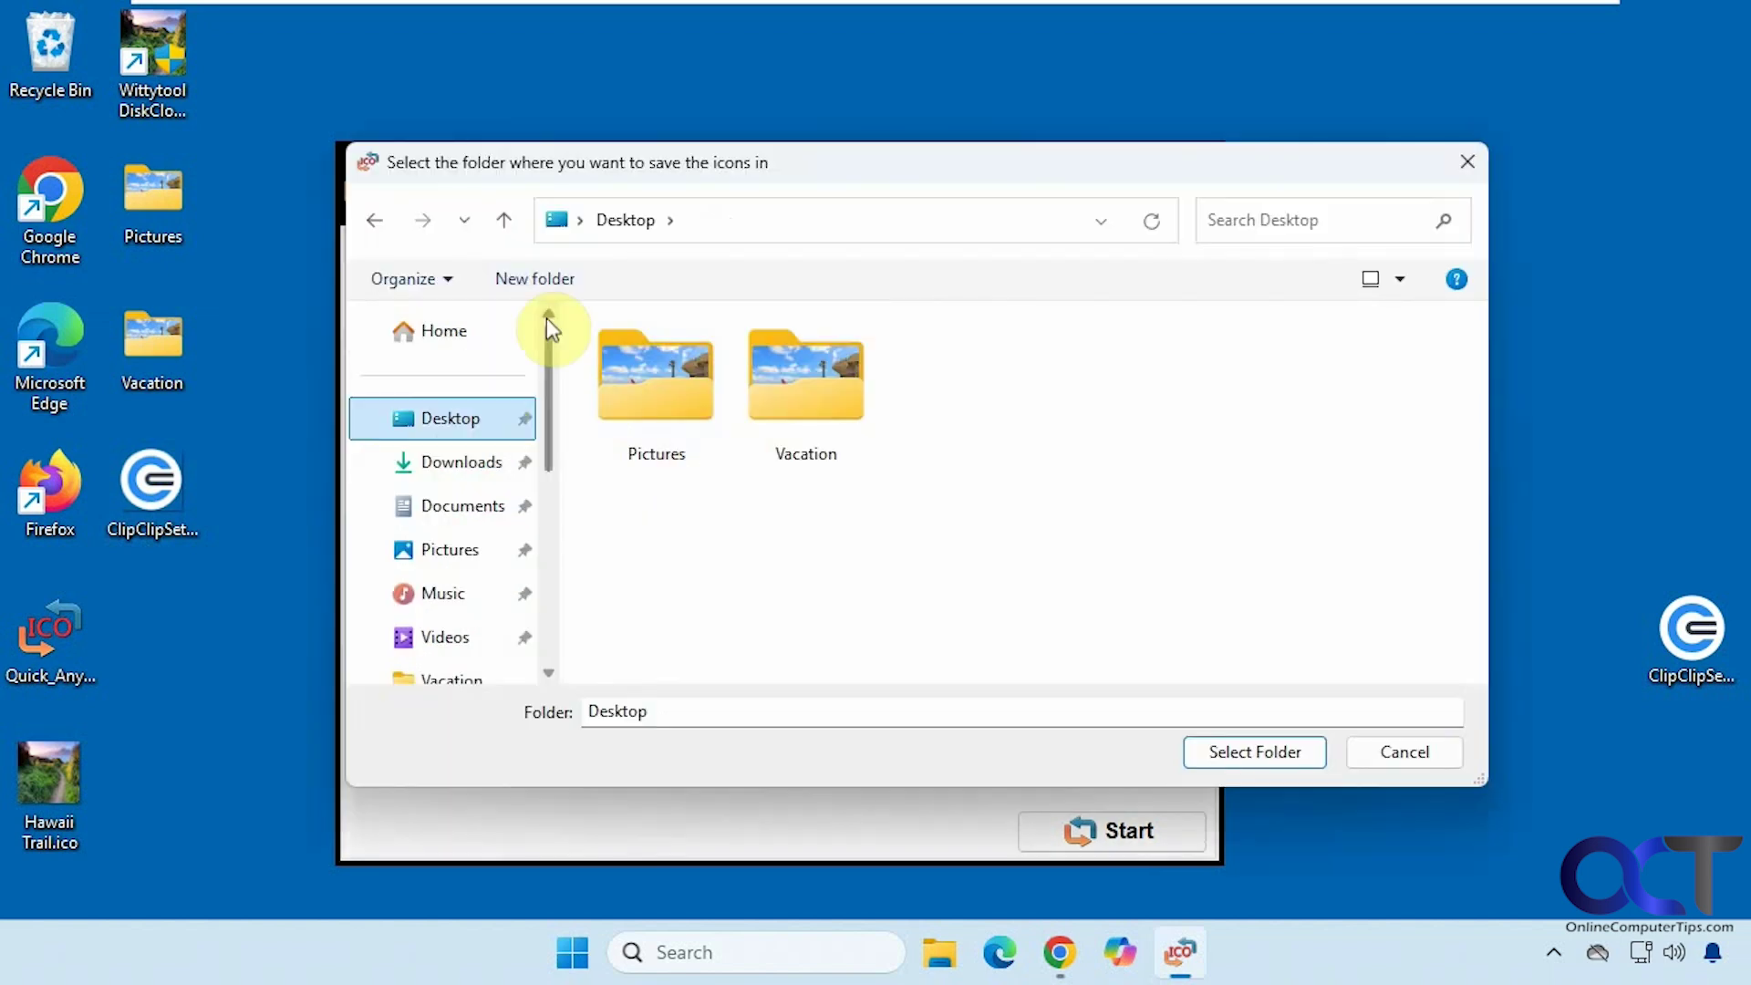
{"action": "left_click", "coordinate": [532, 279]}
{"action": "type", "text": "C"}
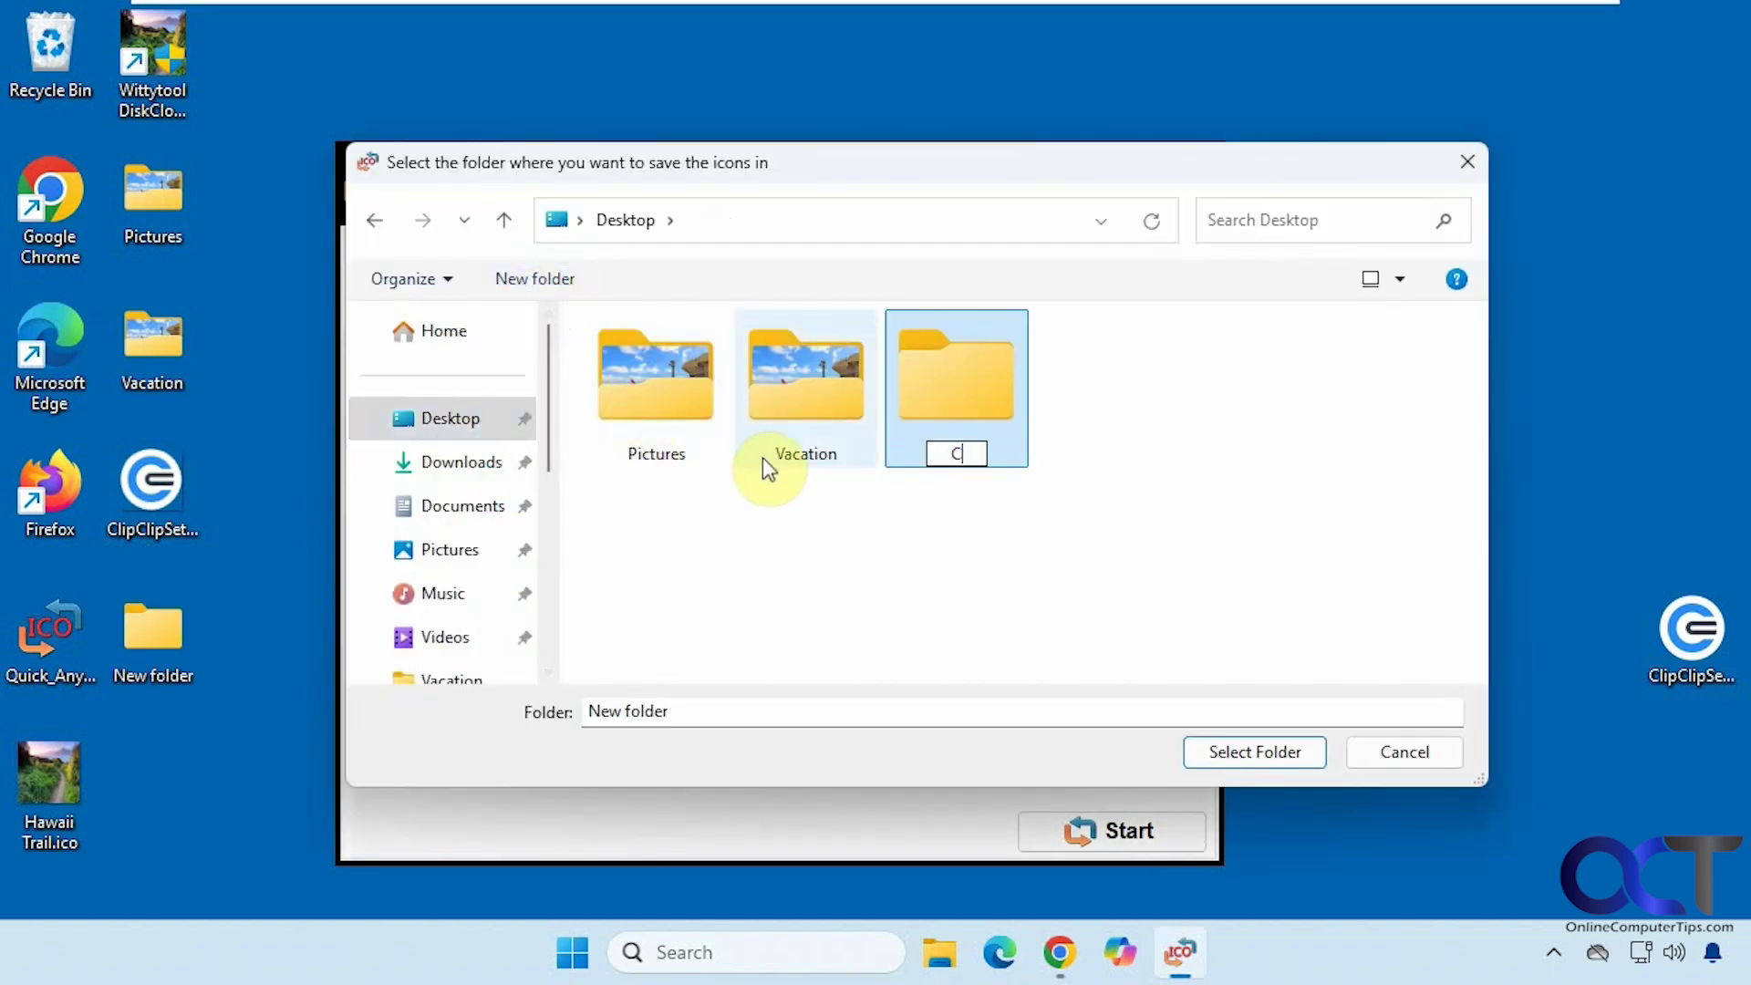
{"action": "type", "text": "ar Icons"}
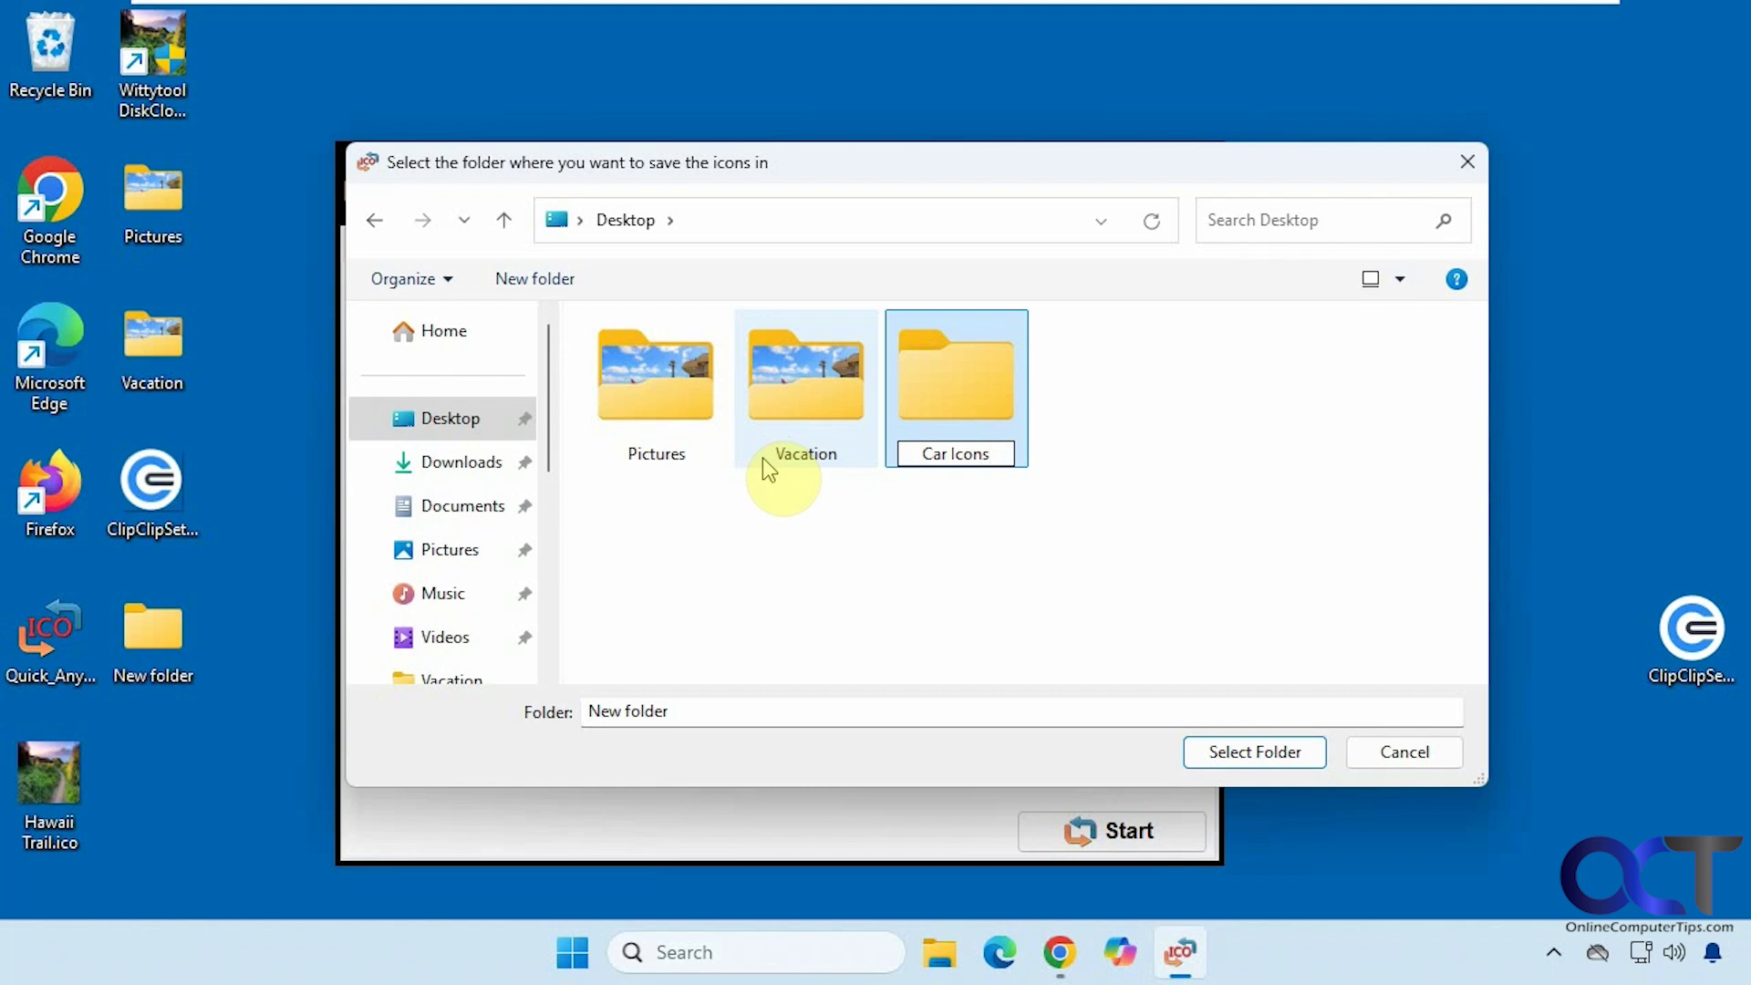
{"action": "key", "text": "Return"}
{"action": "double_click", "coordinate": [992, 418]}
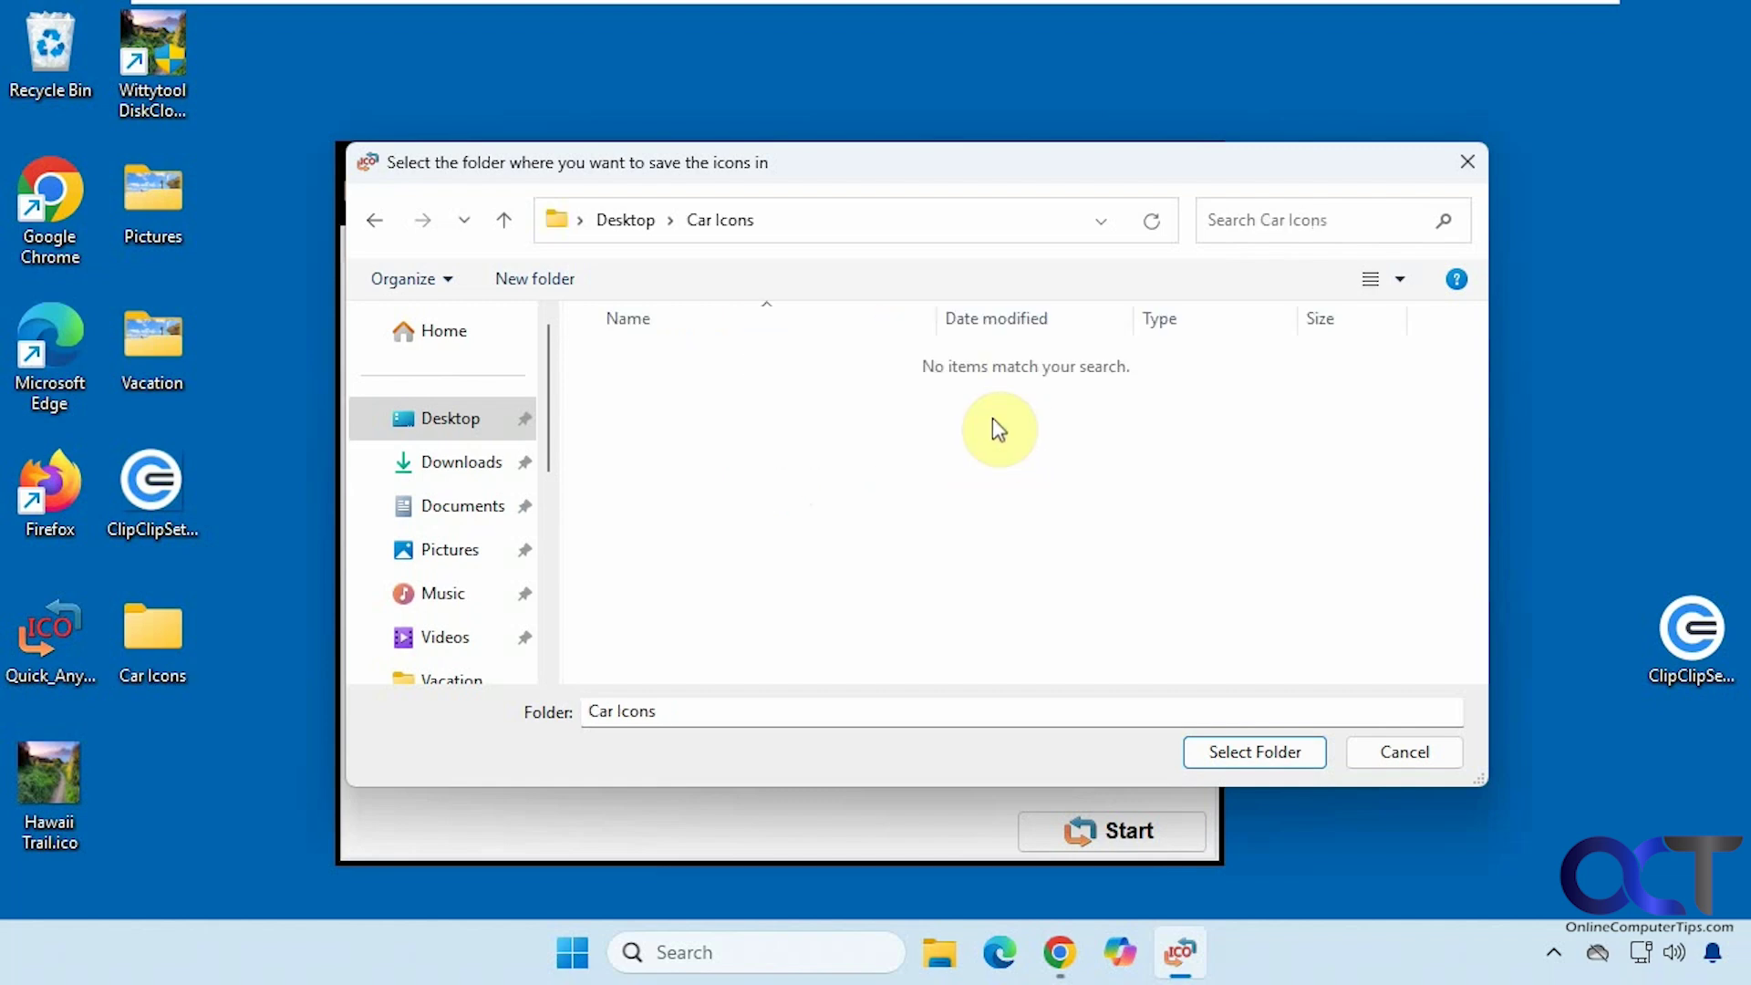
{"action": "left_click", "coordinate": [1256, 757]}
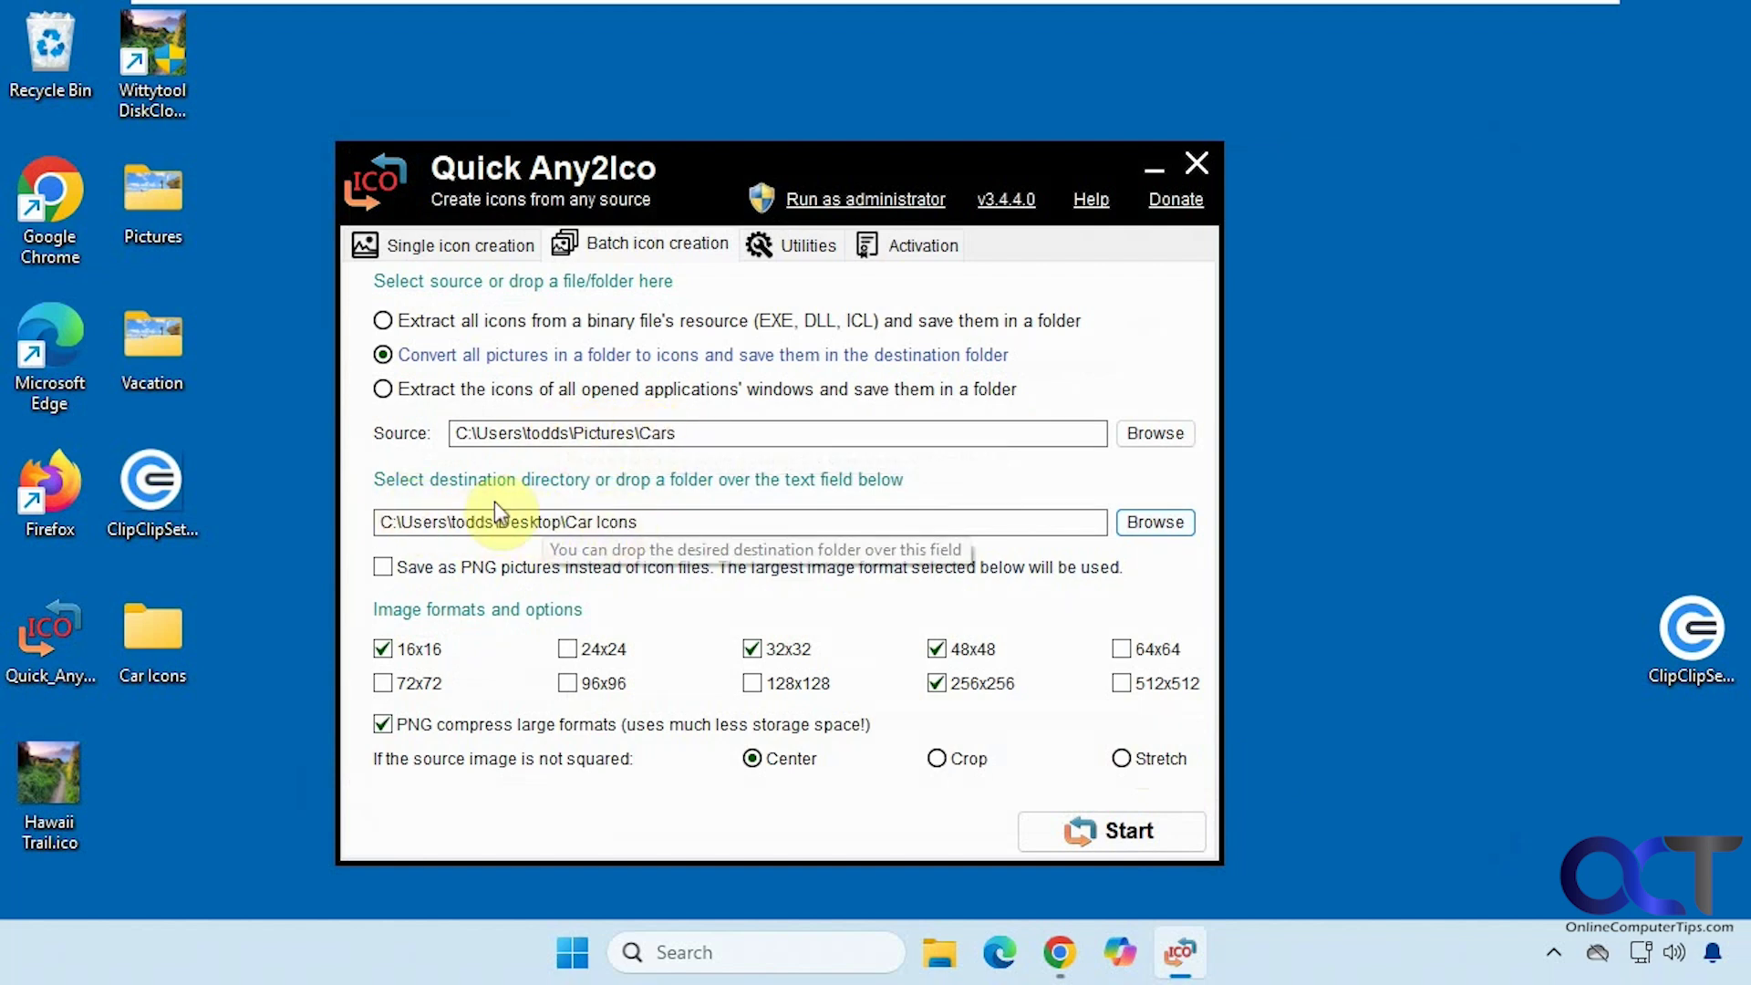
Run the batch conversion of the car pictures, dismiss the demo notice, and open Car Icons
{"action": "left_click", "coordinate": [1102, 827]}
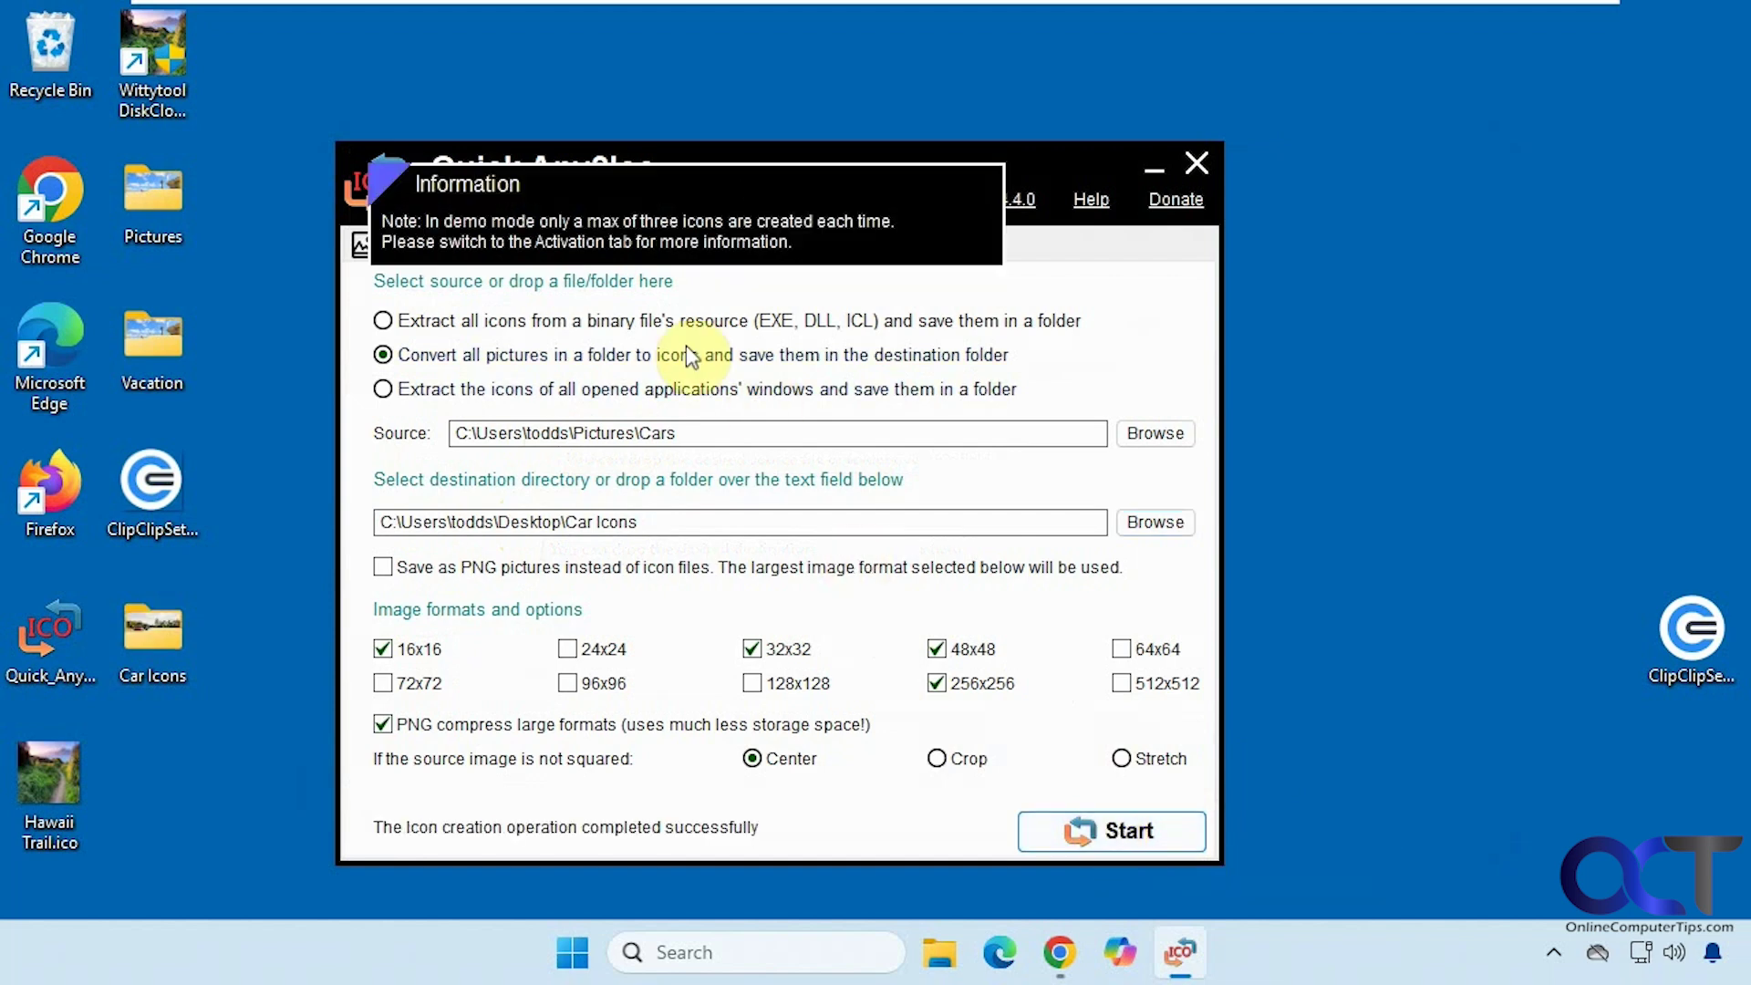
{"action": "left_click", "coordinate": [575, 202]}
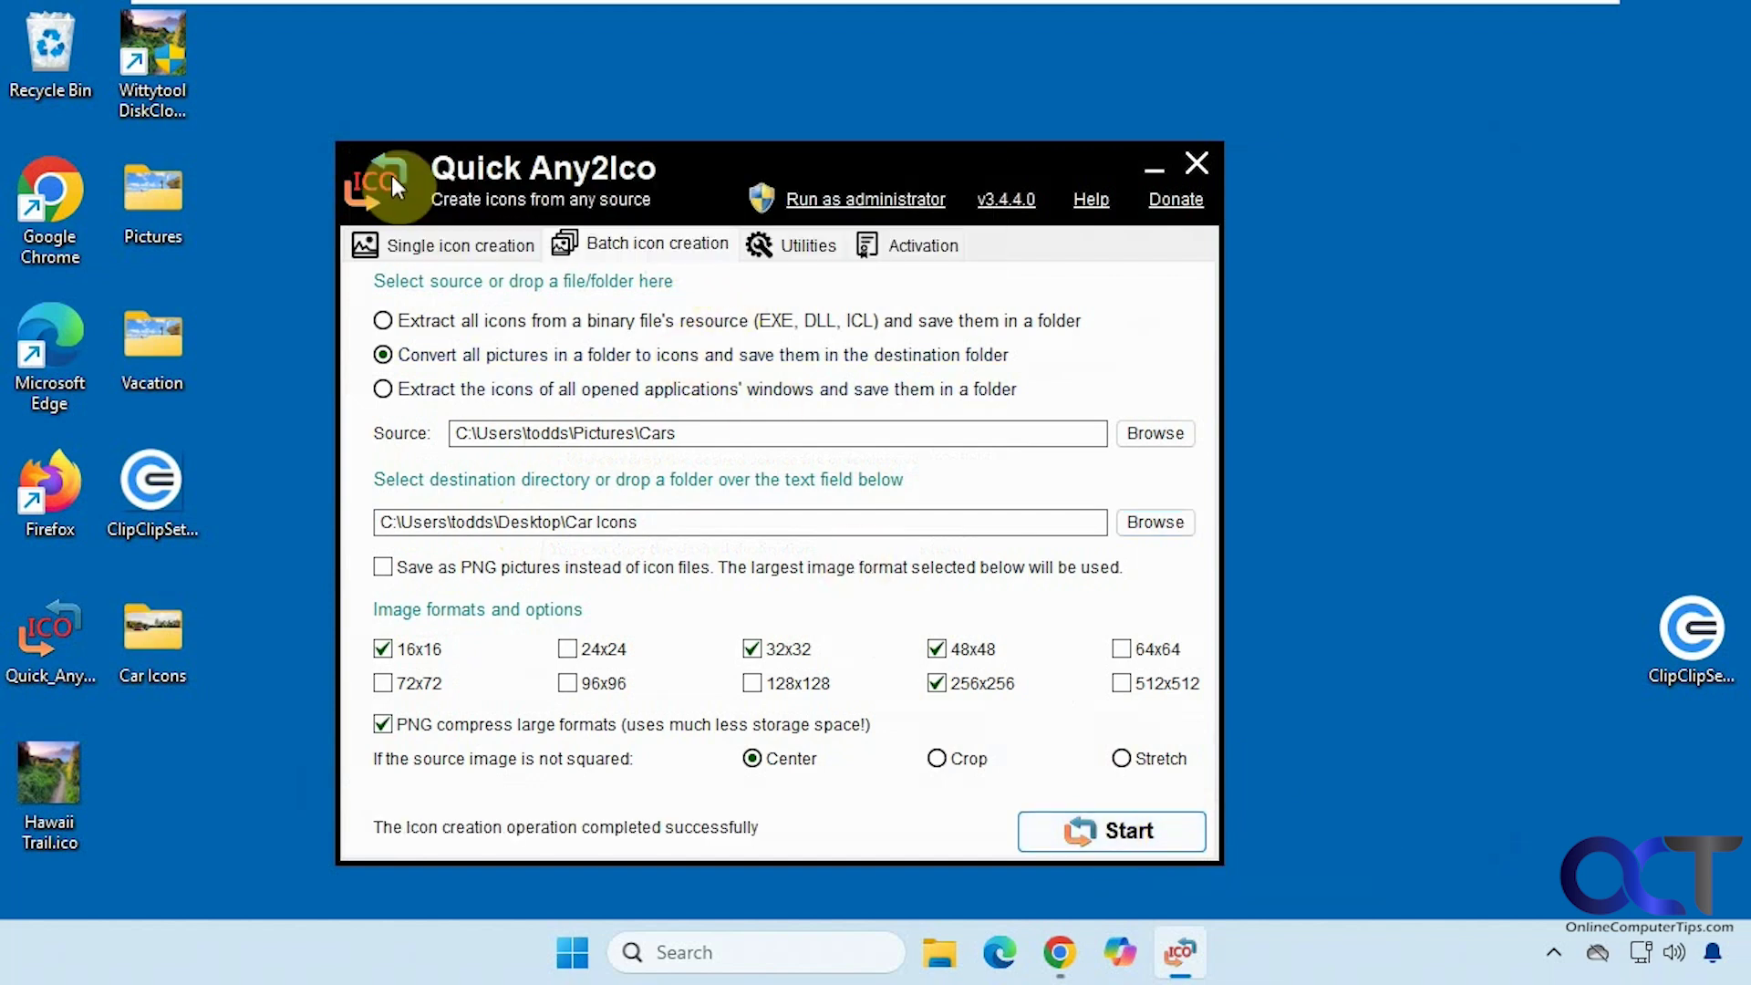
{"action": "double_click", "coordinate": [173, 621]}
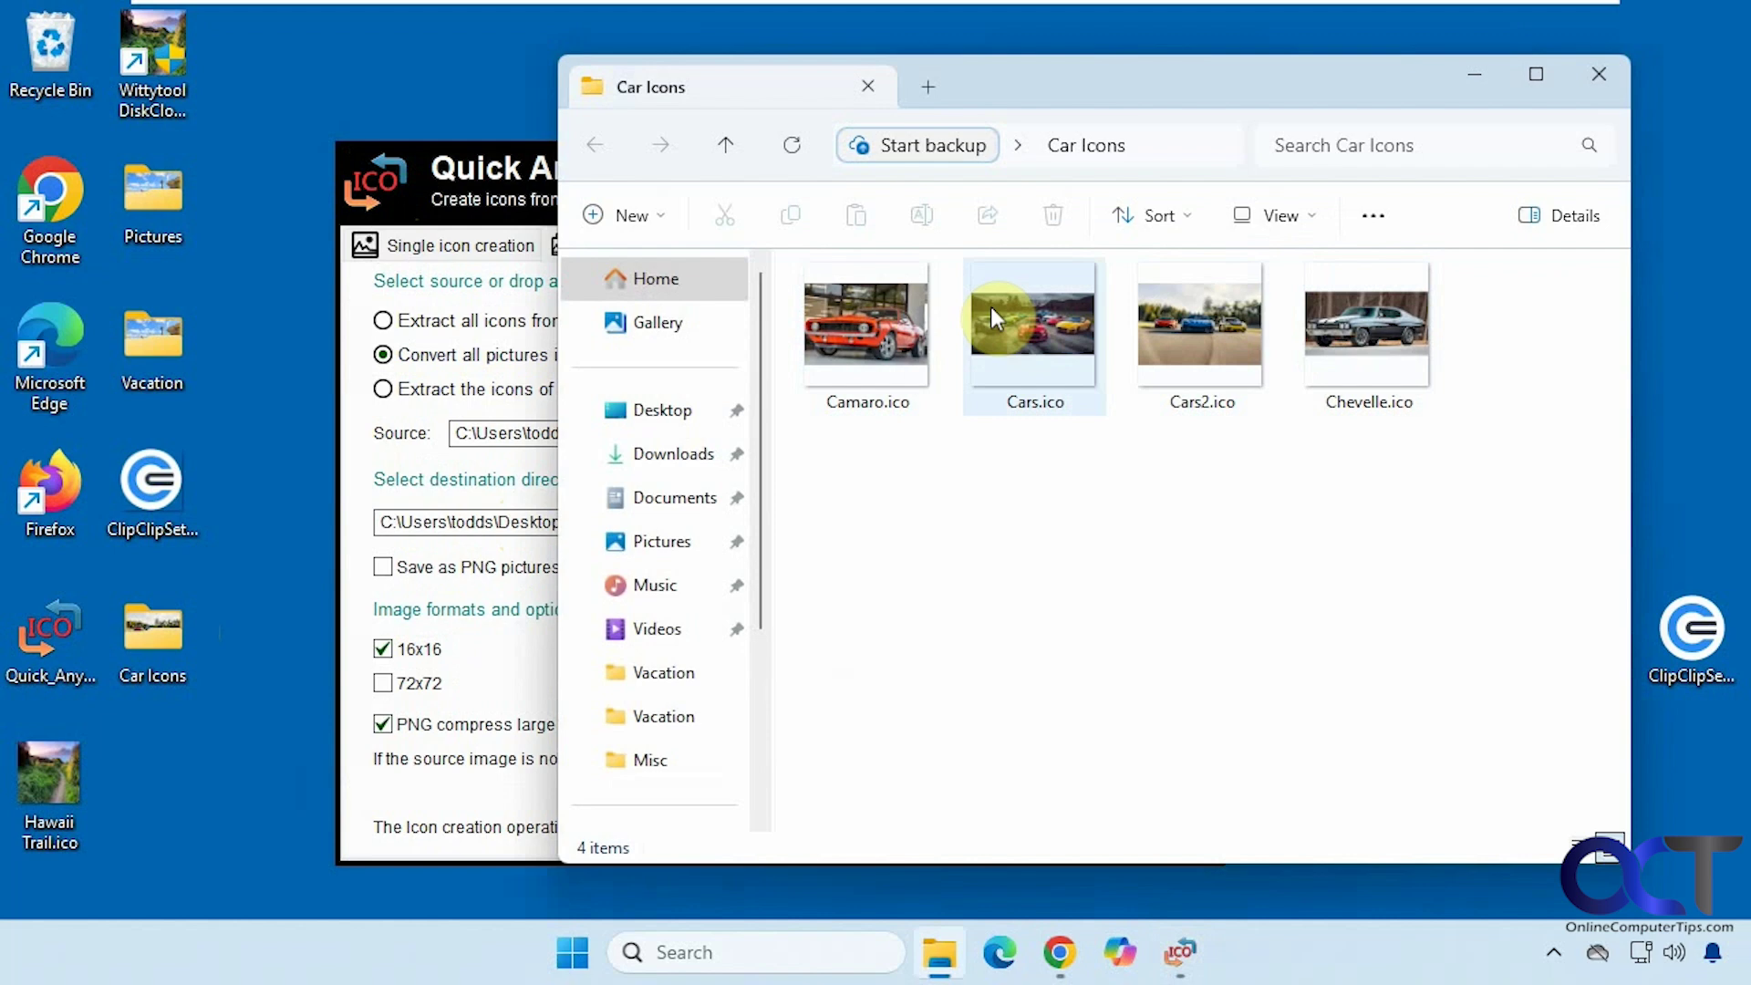
Close the Car Icons window and pick Camaro.ico as the source icon in Utilities
{"action": "left_click", "coordinate": [1614, 78]}
{"action": "left_click", "coordinate": [806, 246]}
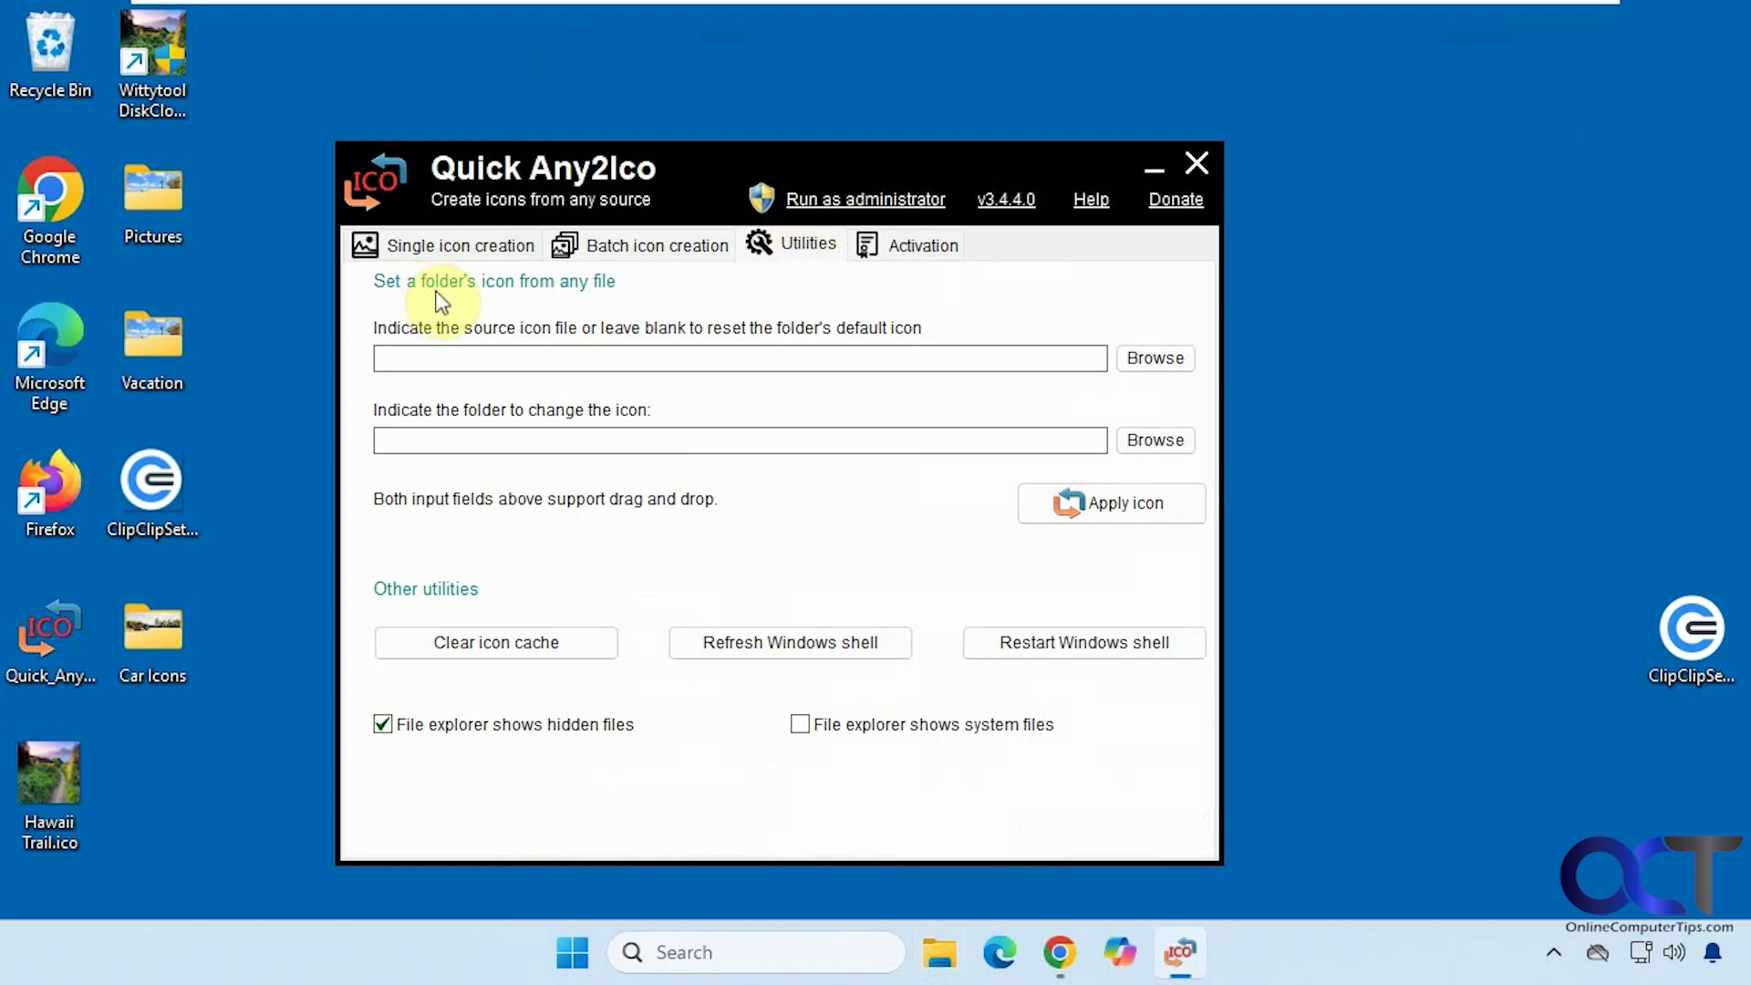
{"action": "left_click", "coordinate": [691, 367]}
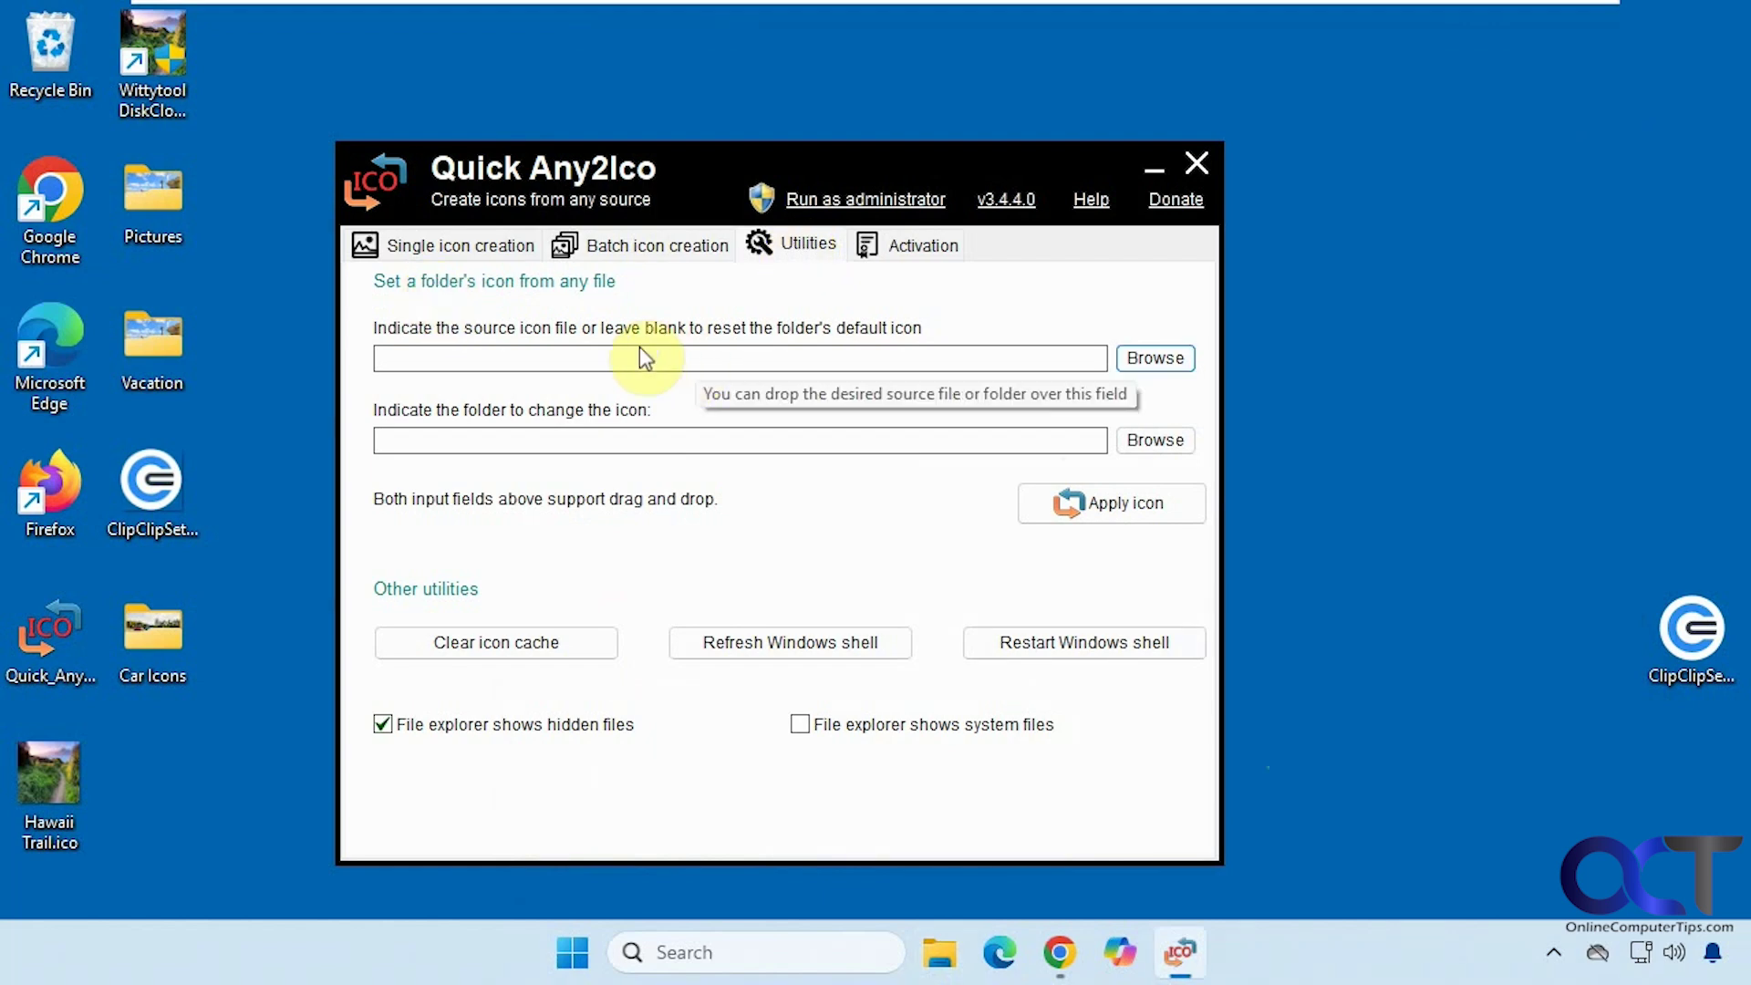
{"action": "left_click", "coordinate": [1151, 361]}
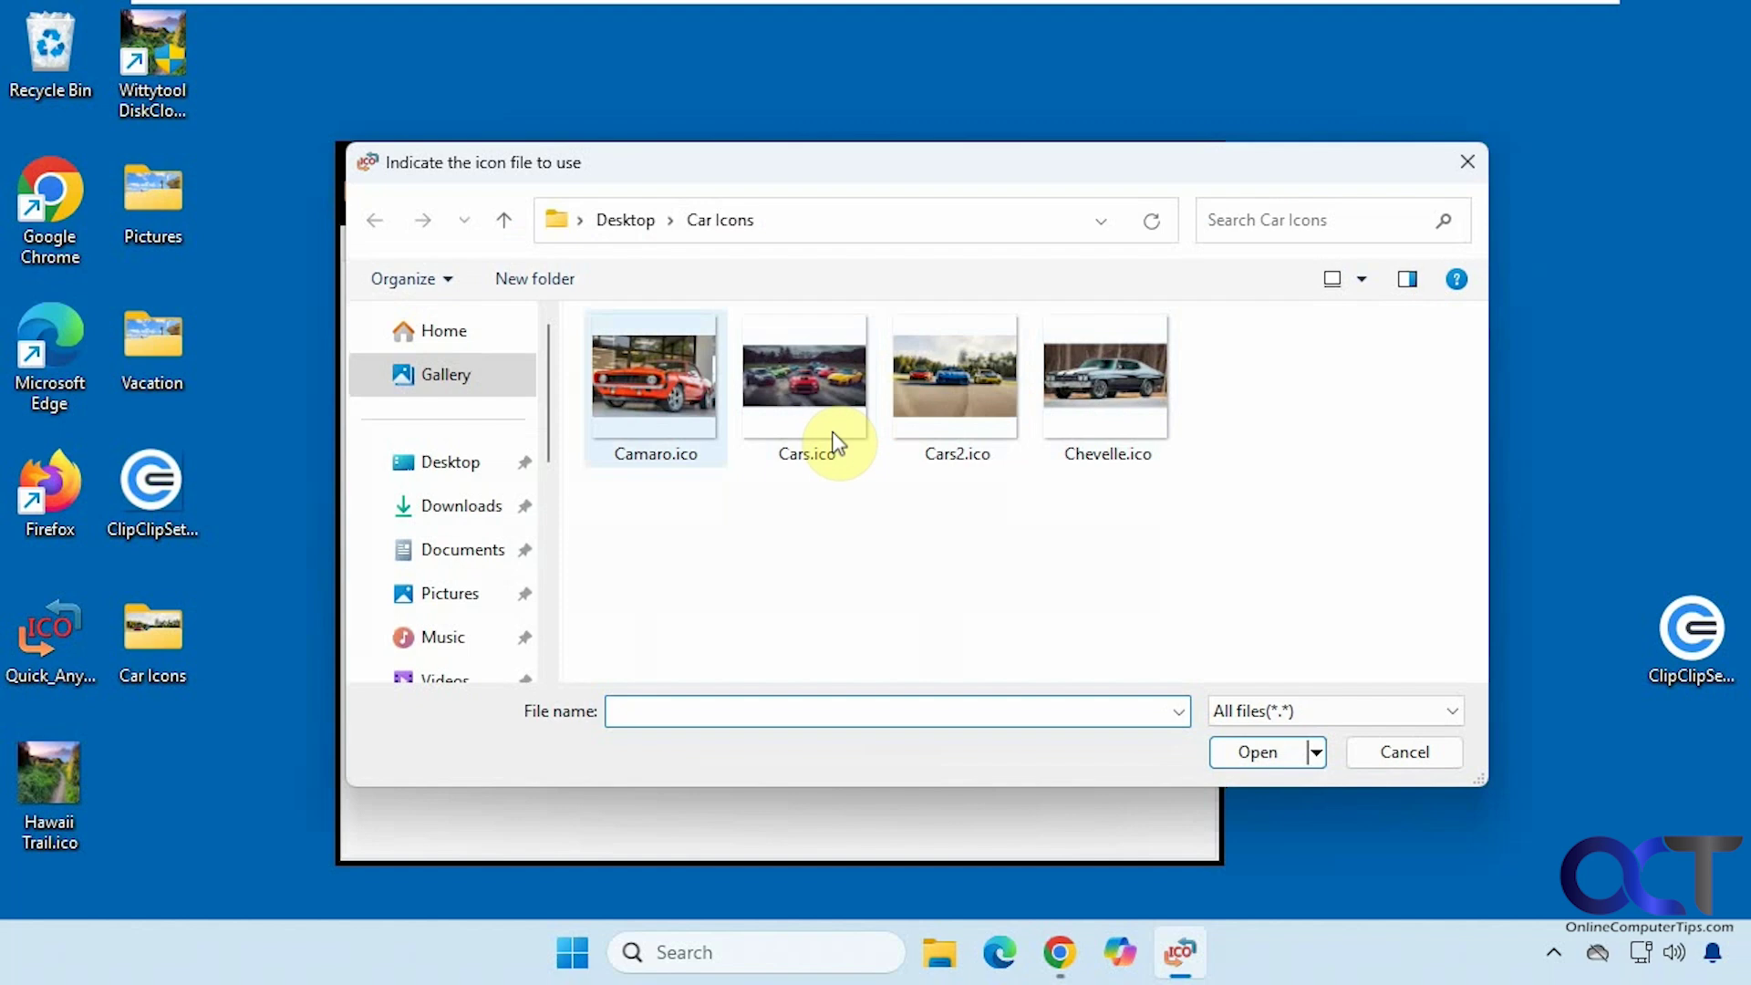
{"action": "double_click", "coordinate": [674, 394]}
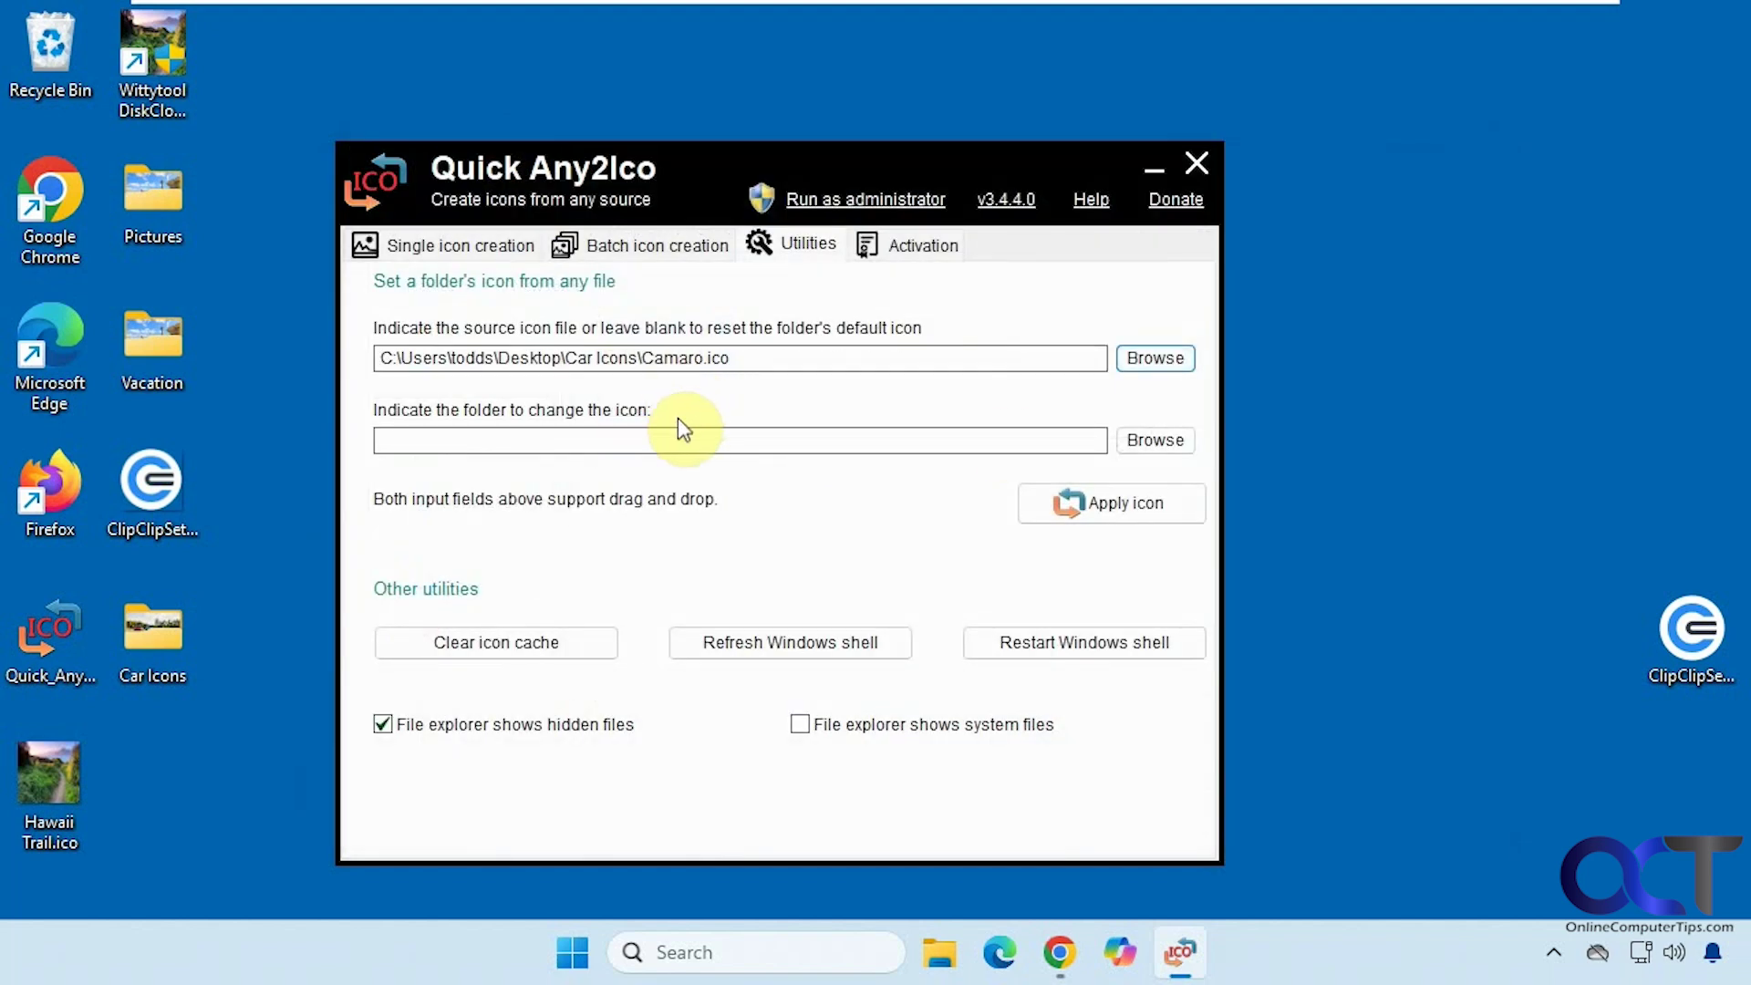
Select Desktop\Vacation as the target folder and apply the Camaro icon to it
{"action": "left_click", "coordinate": [1155, 441]}
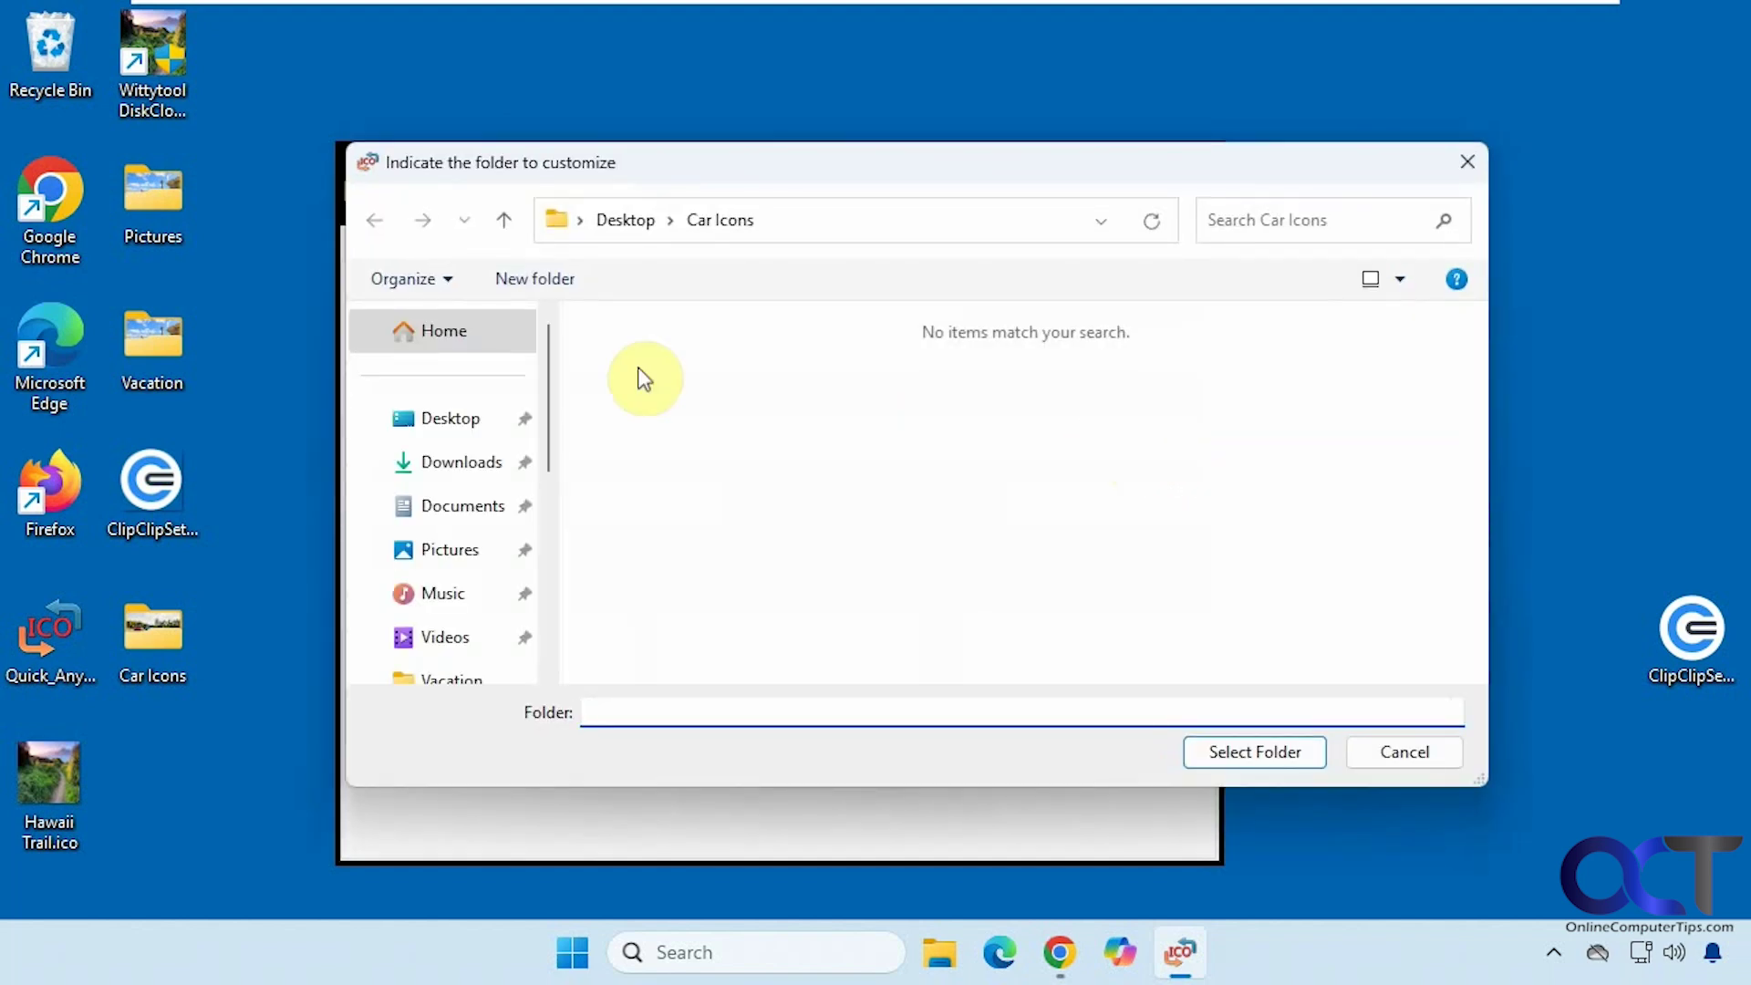
{"action": "left_click", "coordinate": [485, 418]}
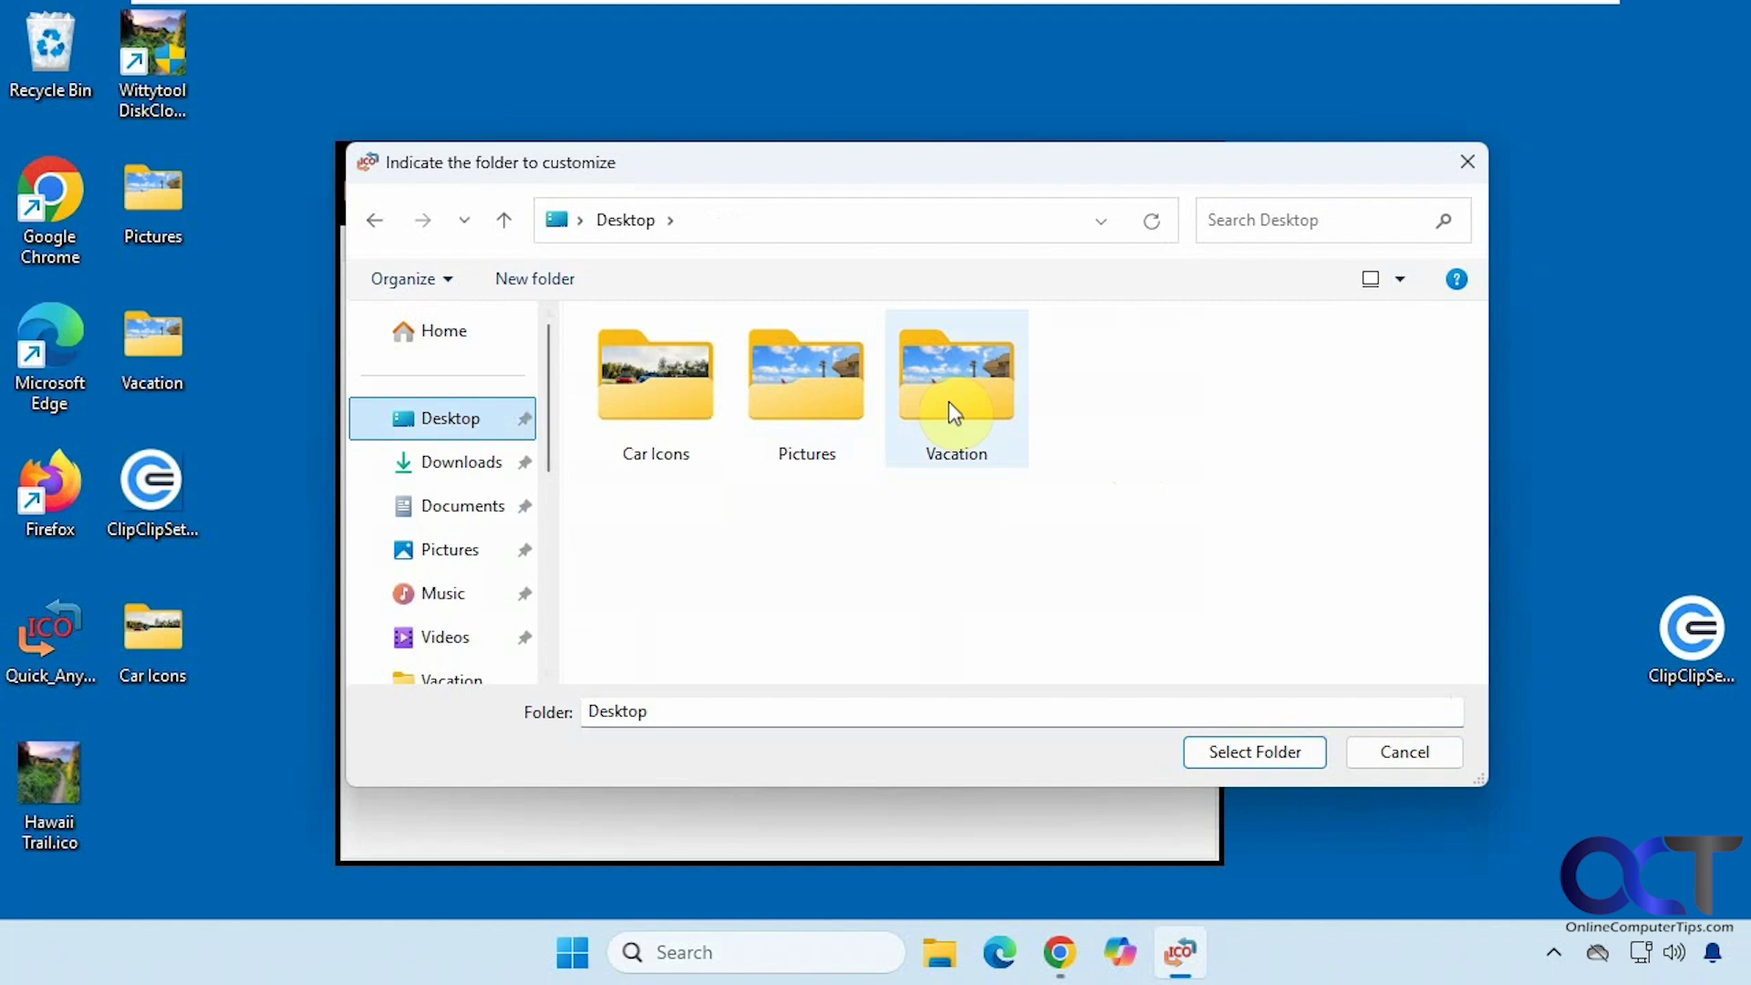
{"action": "left_click", "coordinate": [950, 406]}
{"action": "left_click", "coordinate": [1239, 750]}
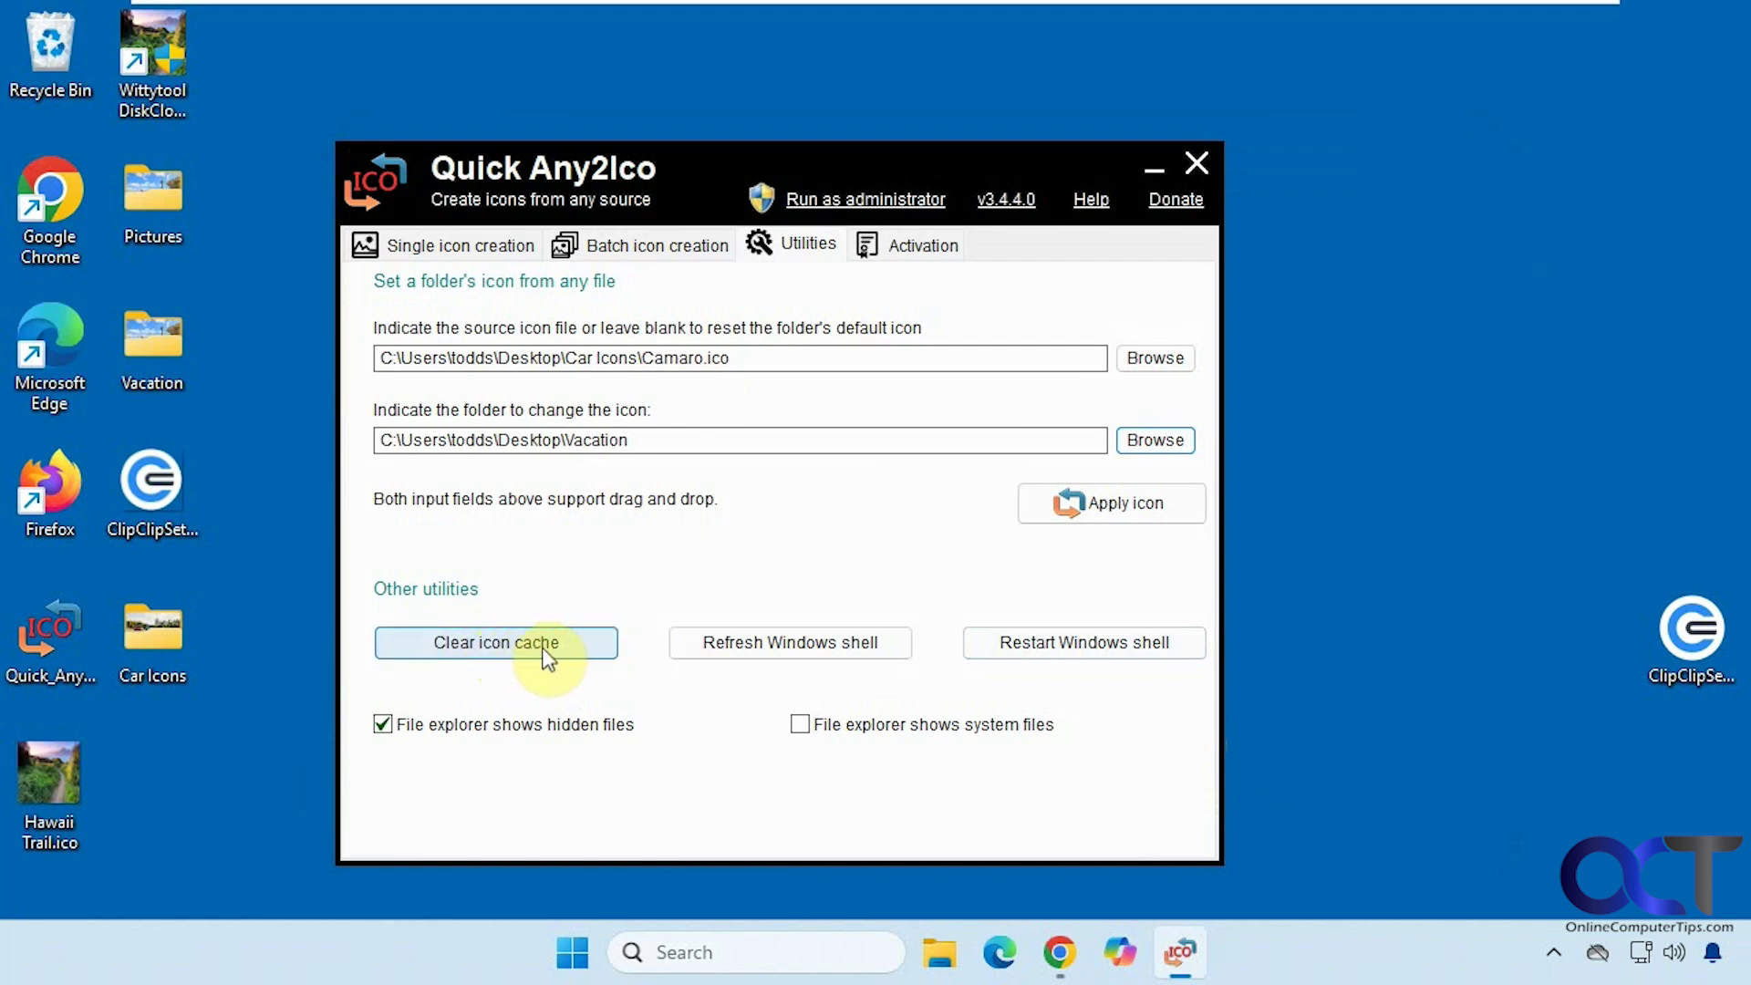
{"action": "left_click", "coordinate": [1082, 506]}
{"action": "left_click", "coordinate": [144, 368]}
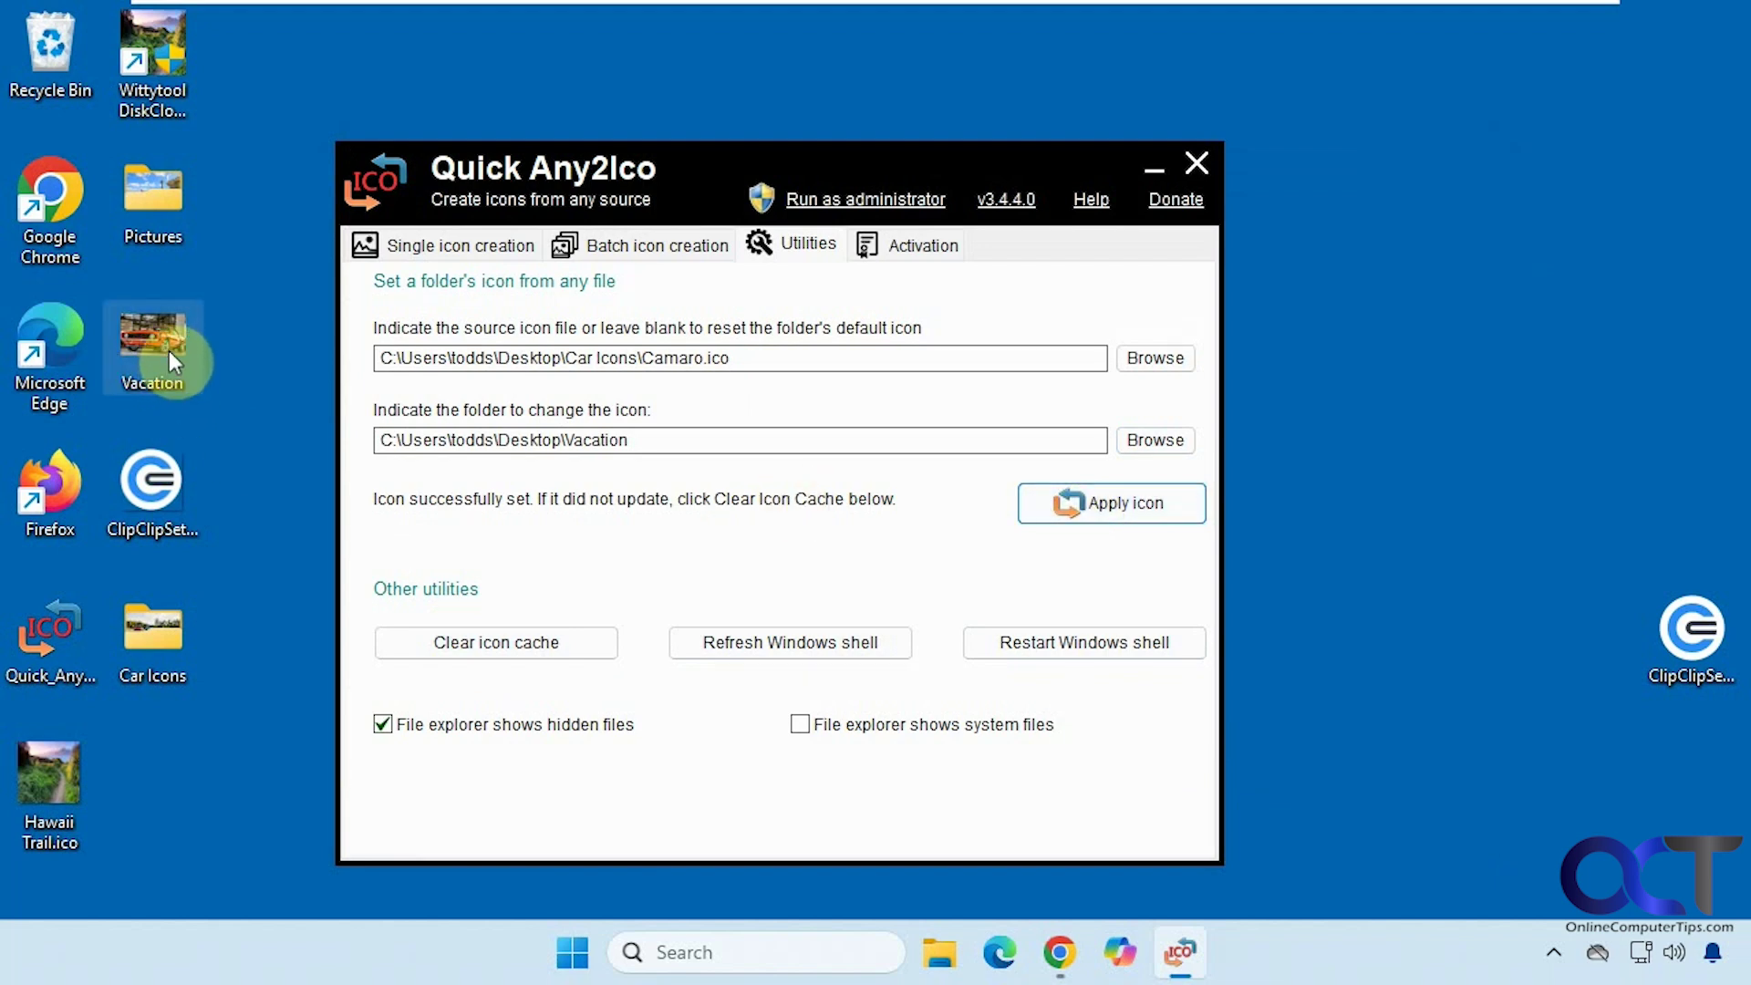
{"action": "double_click", "coordinate": [168, 350]}
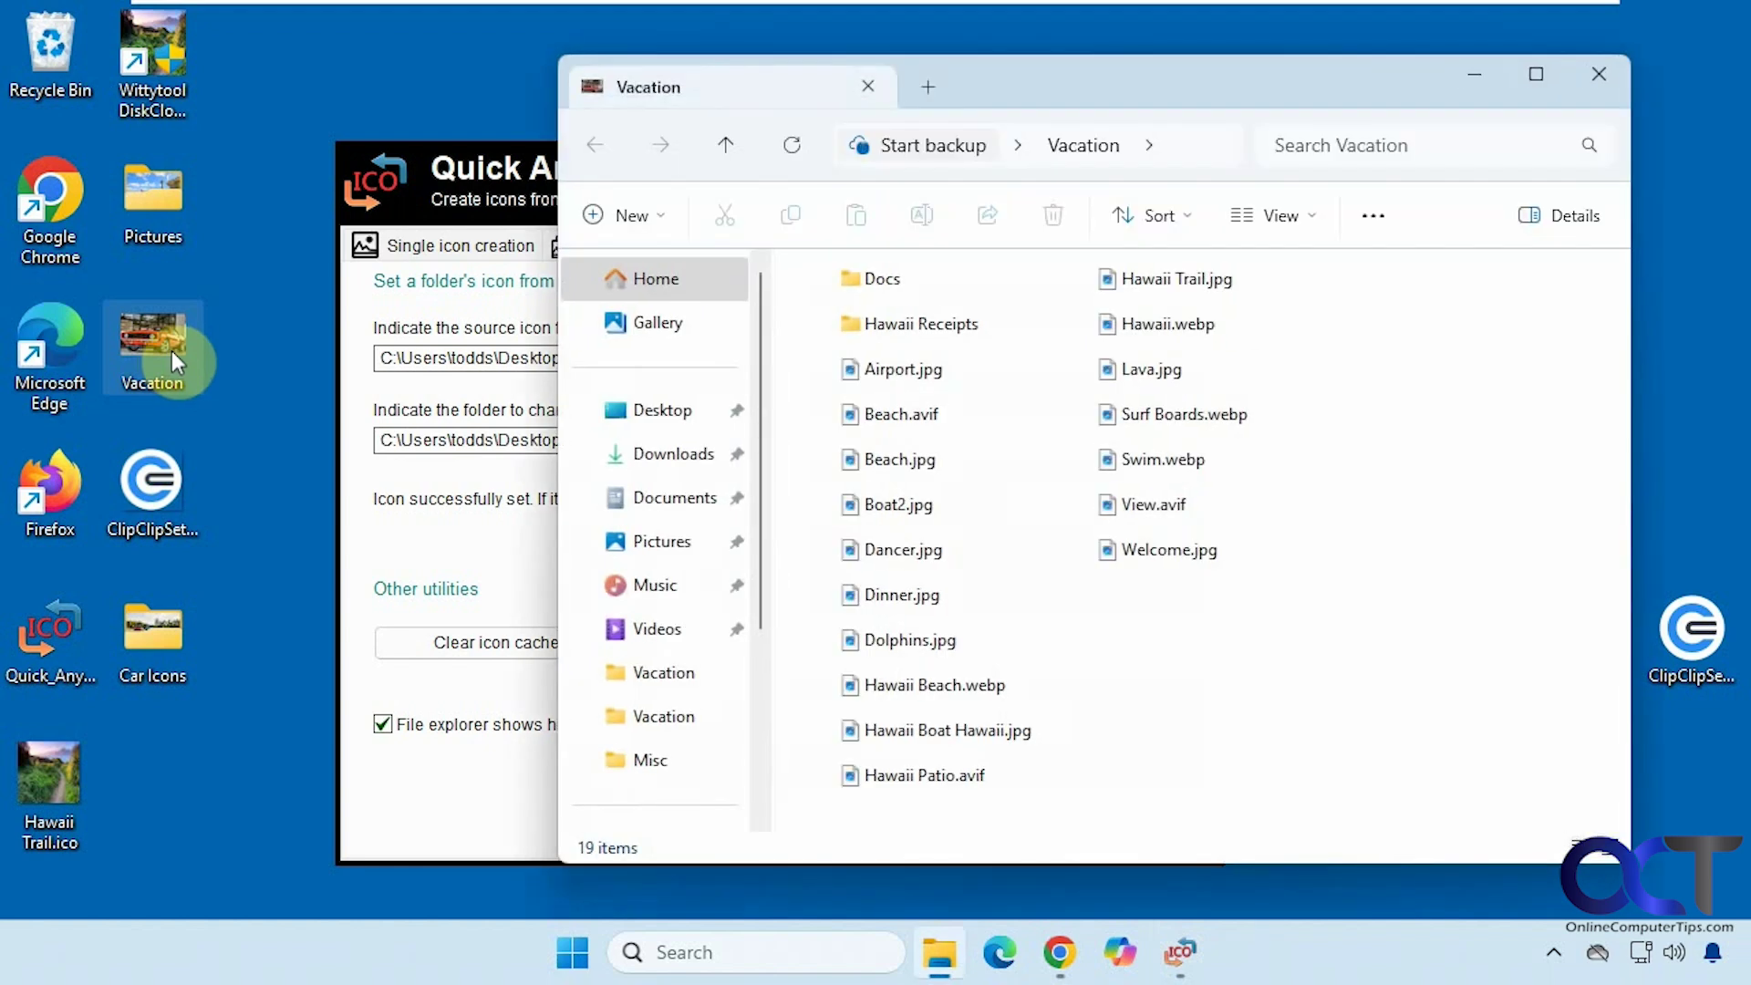
{"action": "left_click", "coordinate": [1601, 76]}
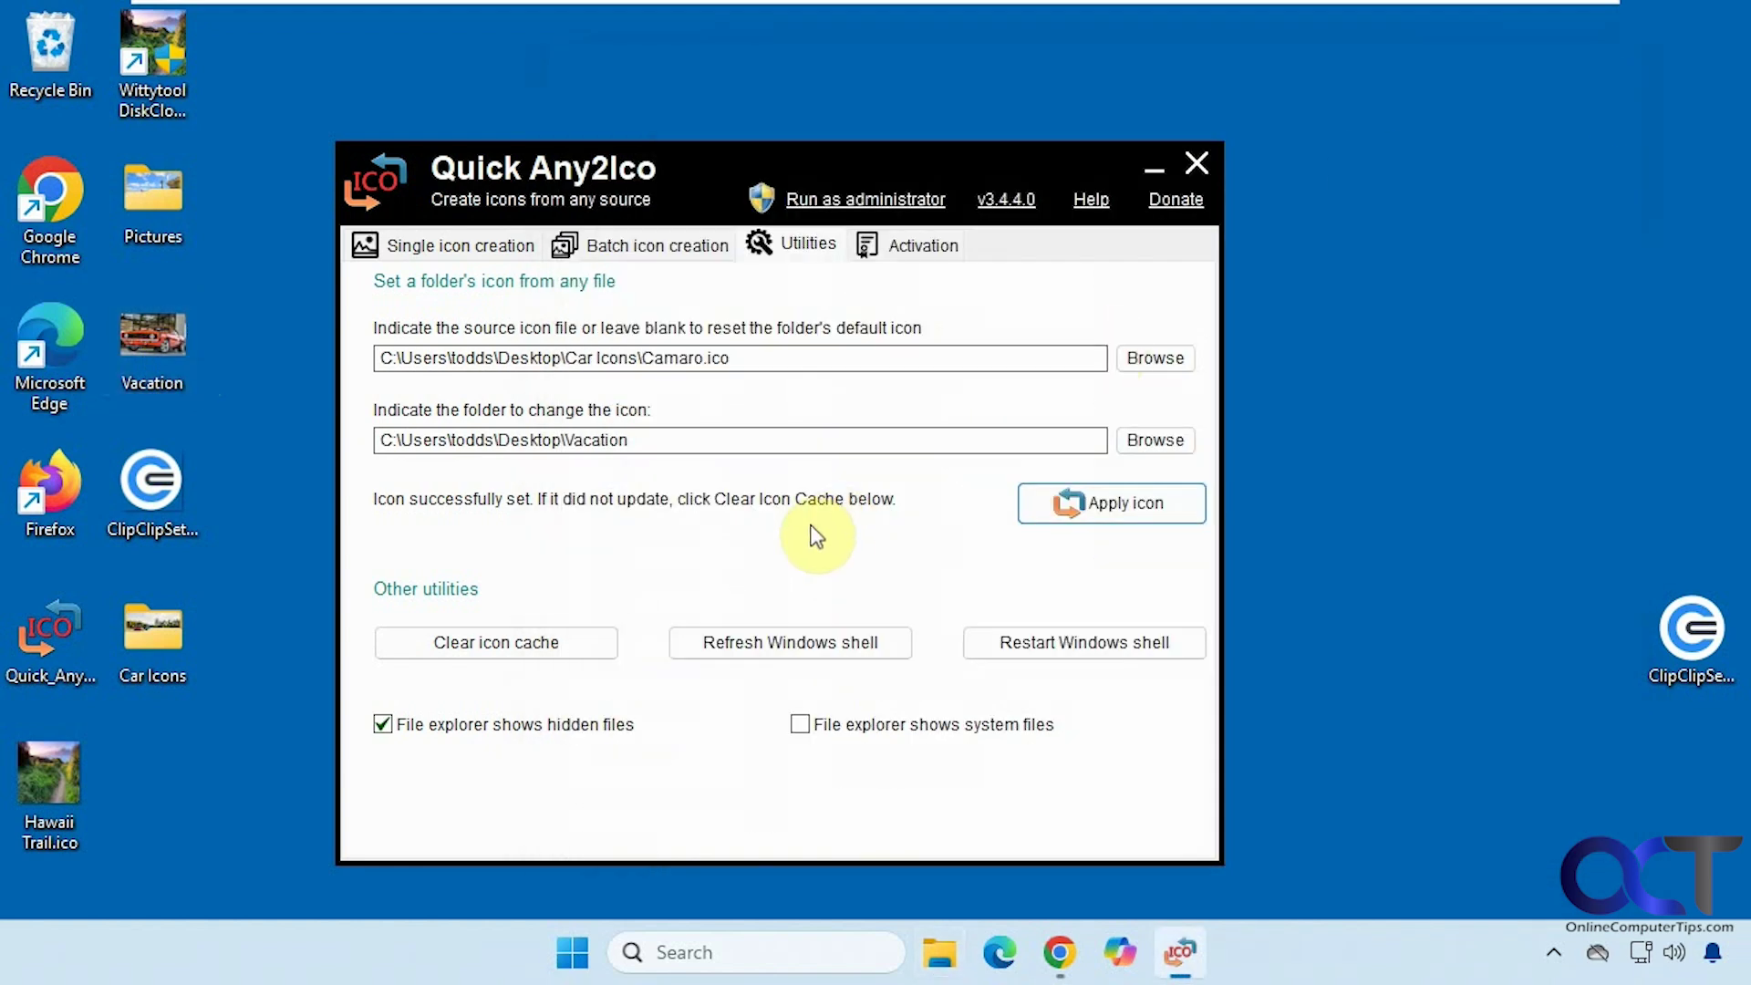
View the Activation licence info, then return to the Single icon creation page
{"action": "left_click", "coordinate": [923, 245]}
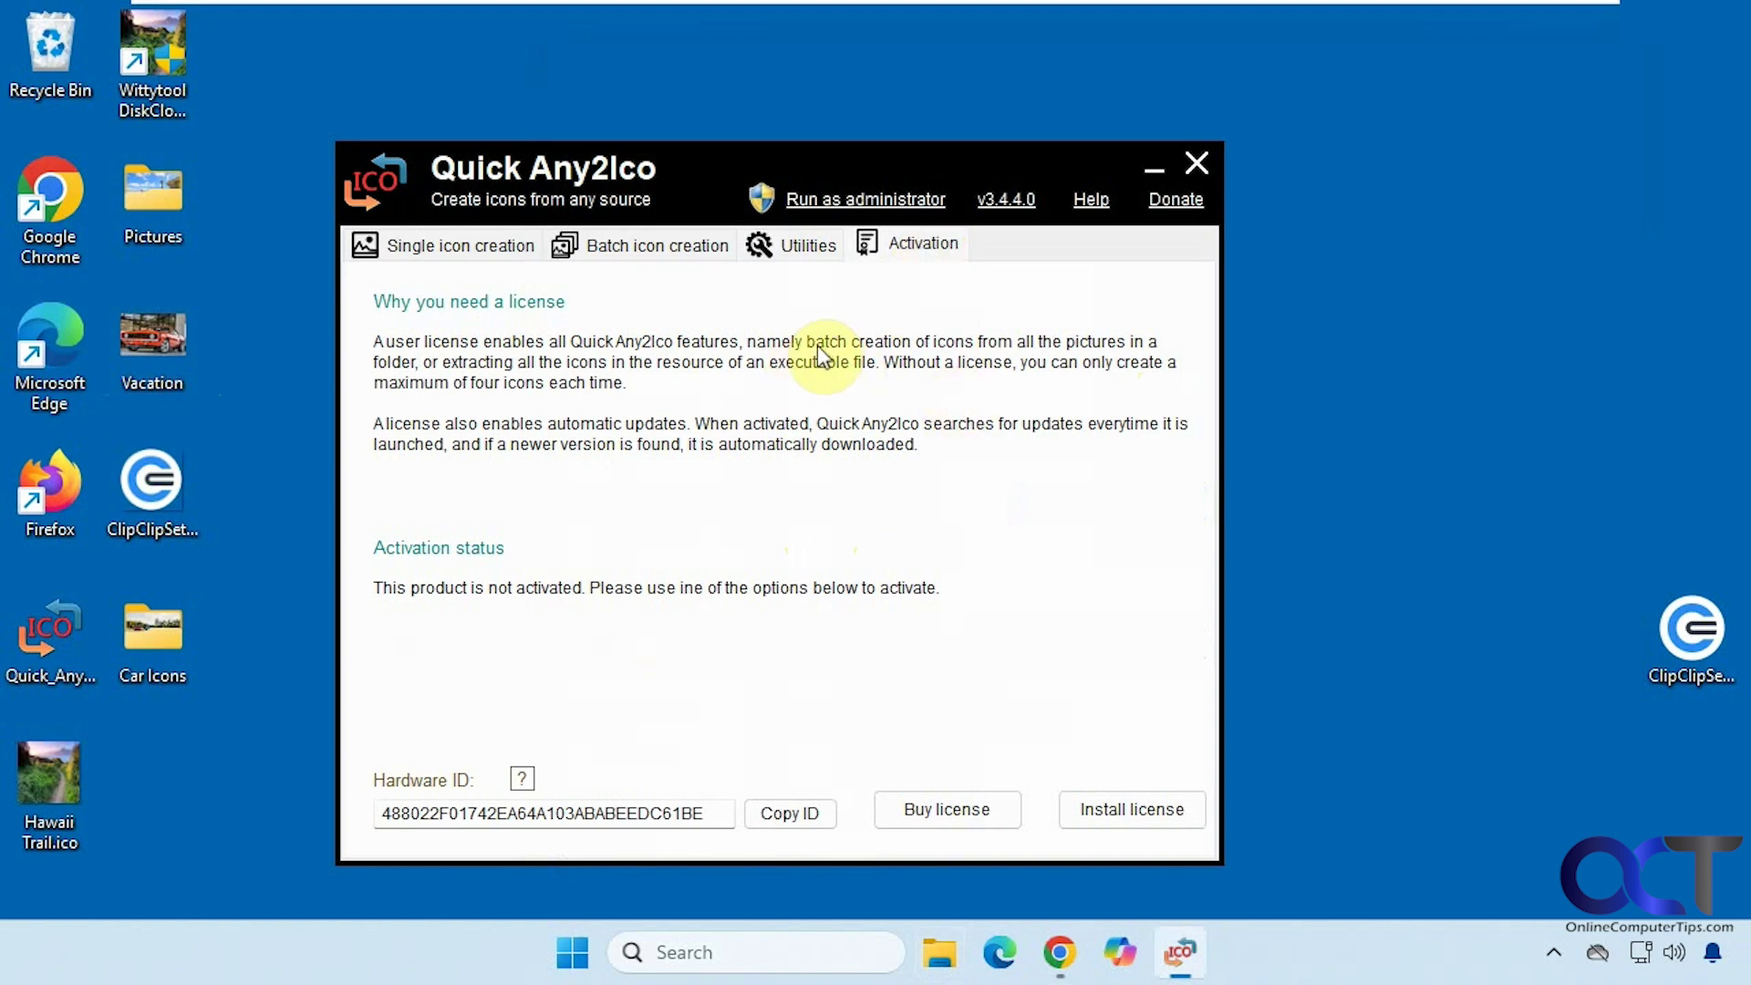
{"action": "left_click", "coordinate": [484, 245]}
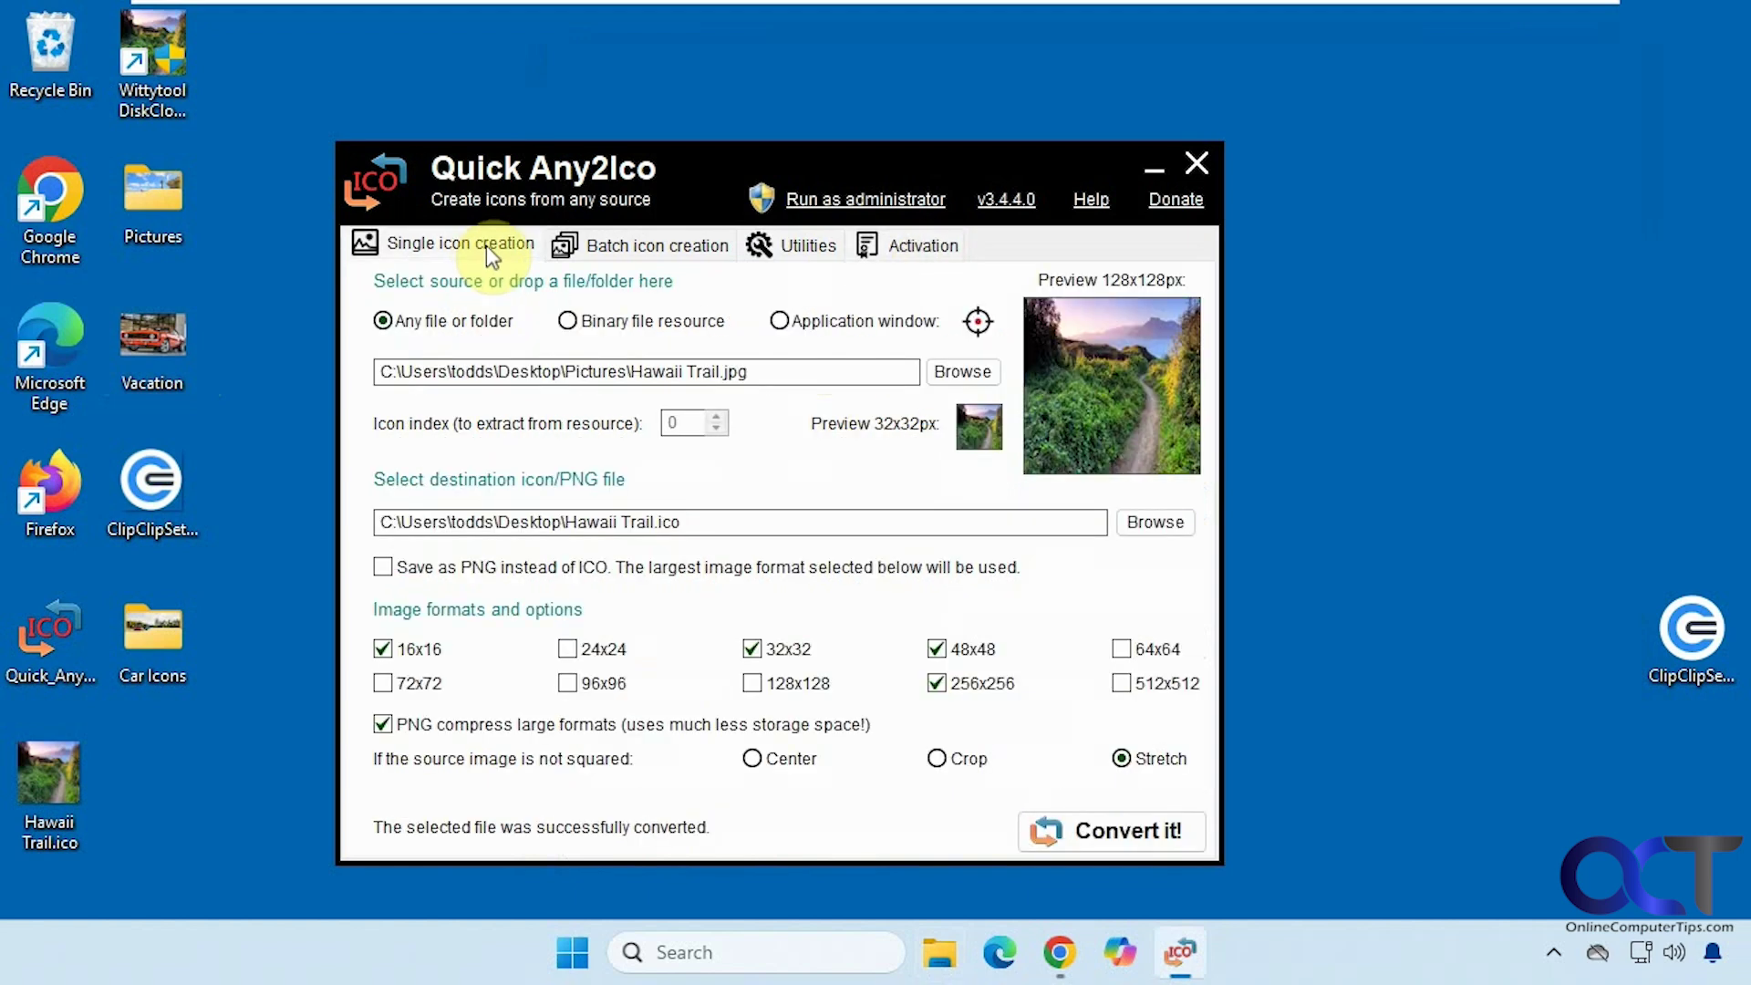